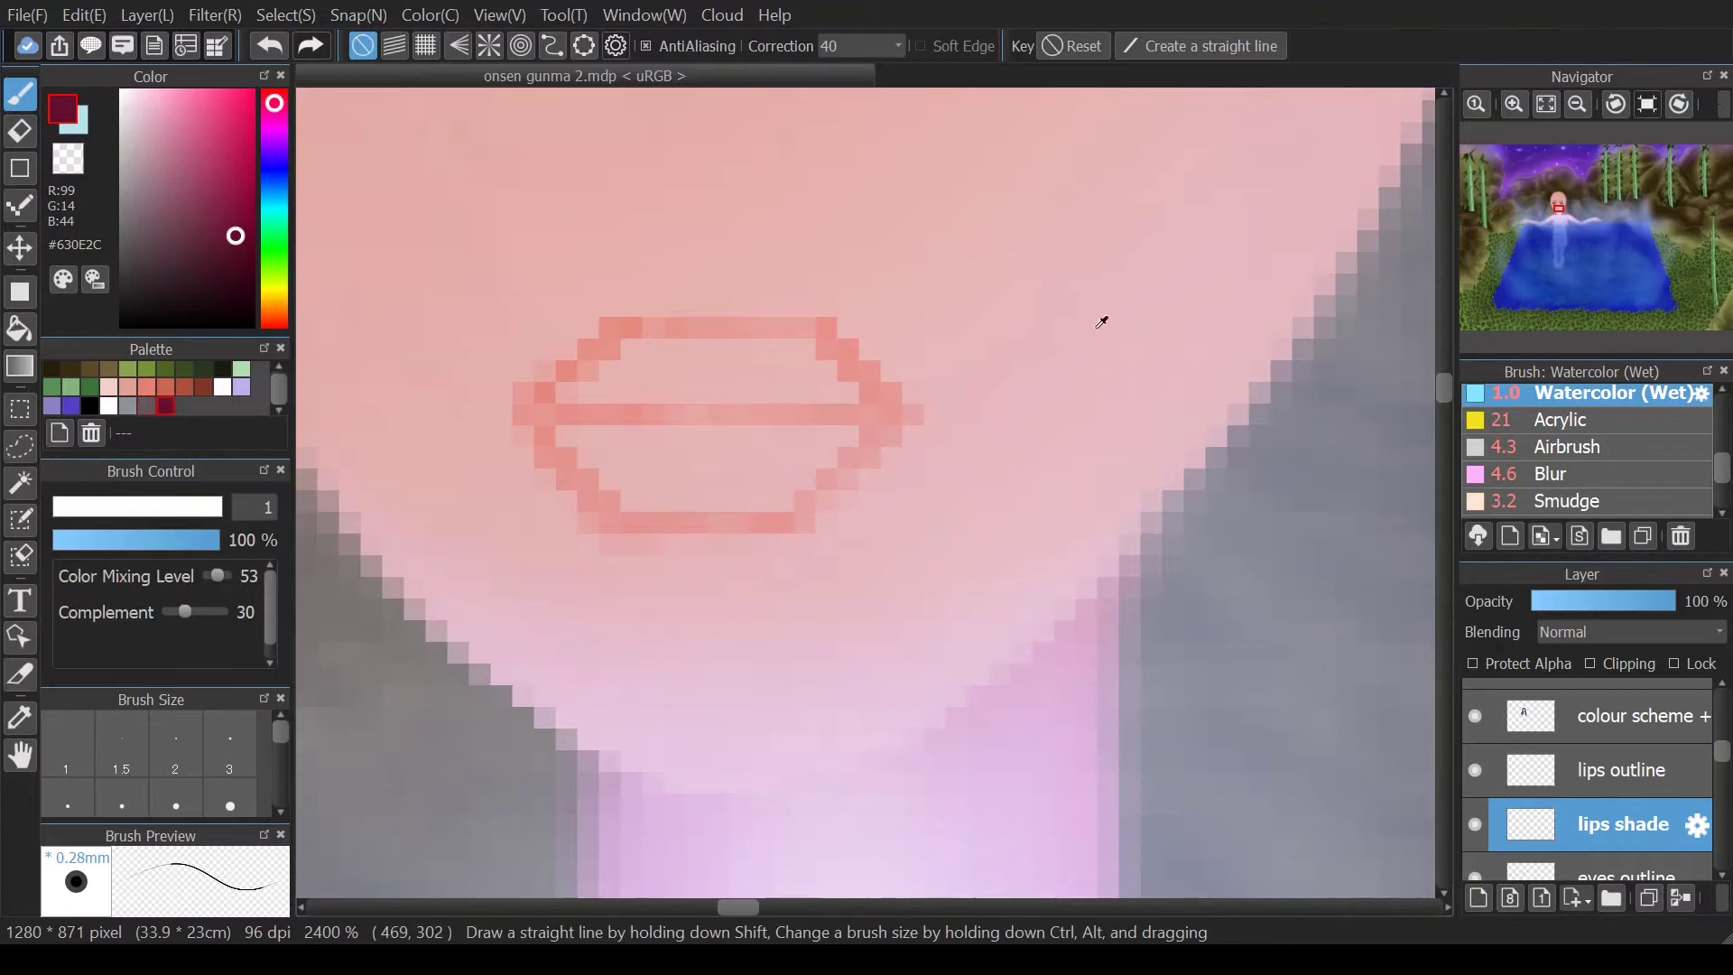
- Sample two dark red lip shades, add them to the palette and select #91023D
left_click(1192, 329, "alt")
left_click(60, 432)
left_click(1067, 333, "alt")
left_click(59, 433)
left_click(204, 405)
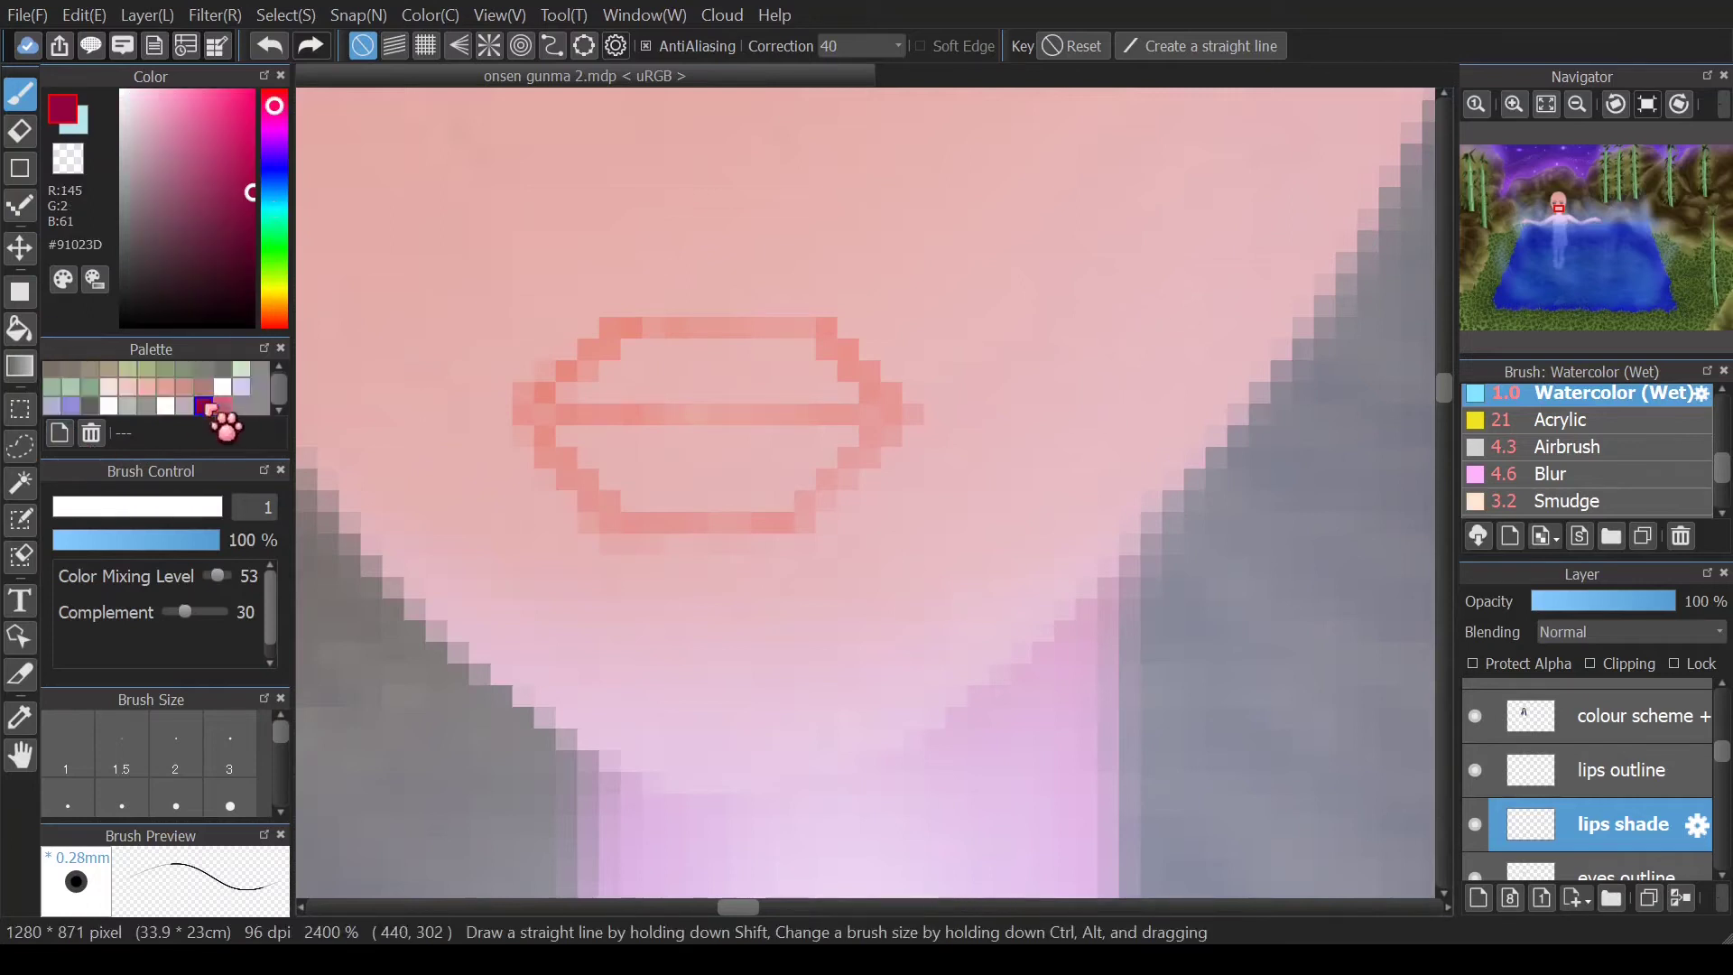
- Add one more sampled red to the palette and delete the unneeded dark red swatches
left_click(1190, 350, "alt")
left_click(60, 432)
left_click(235, 405)
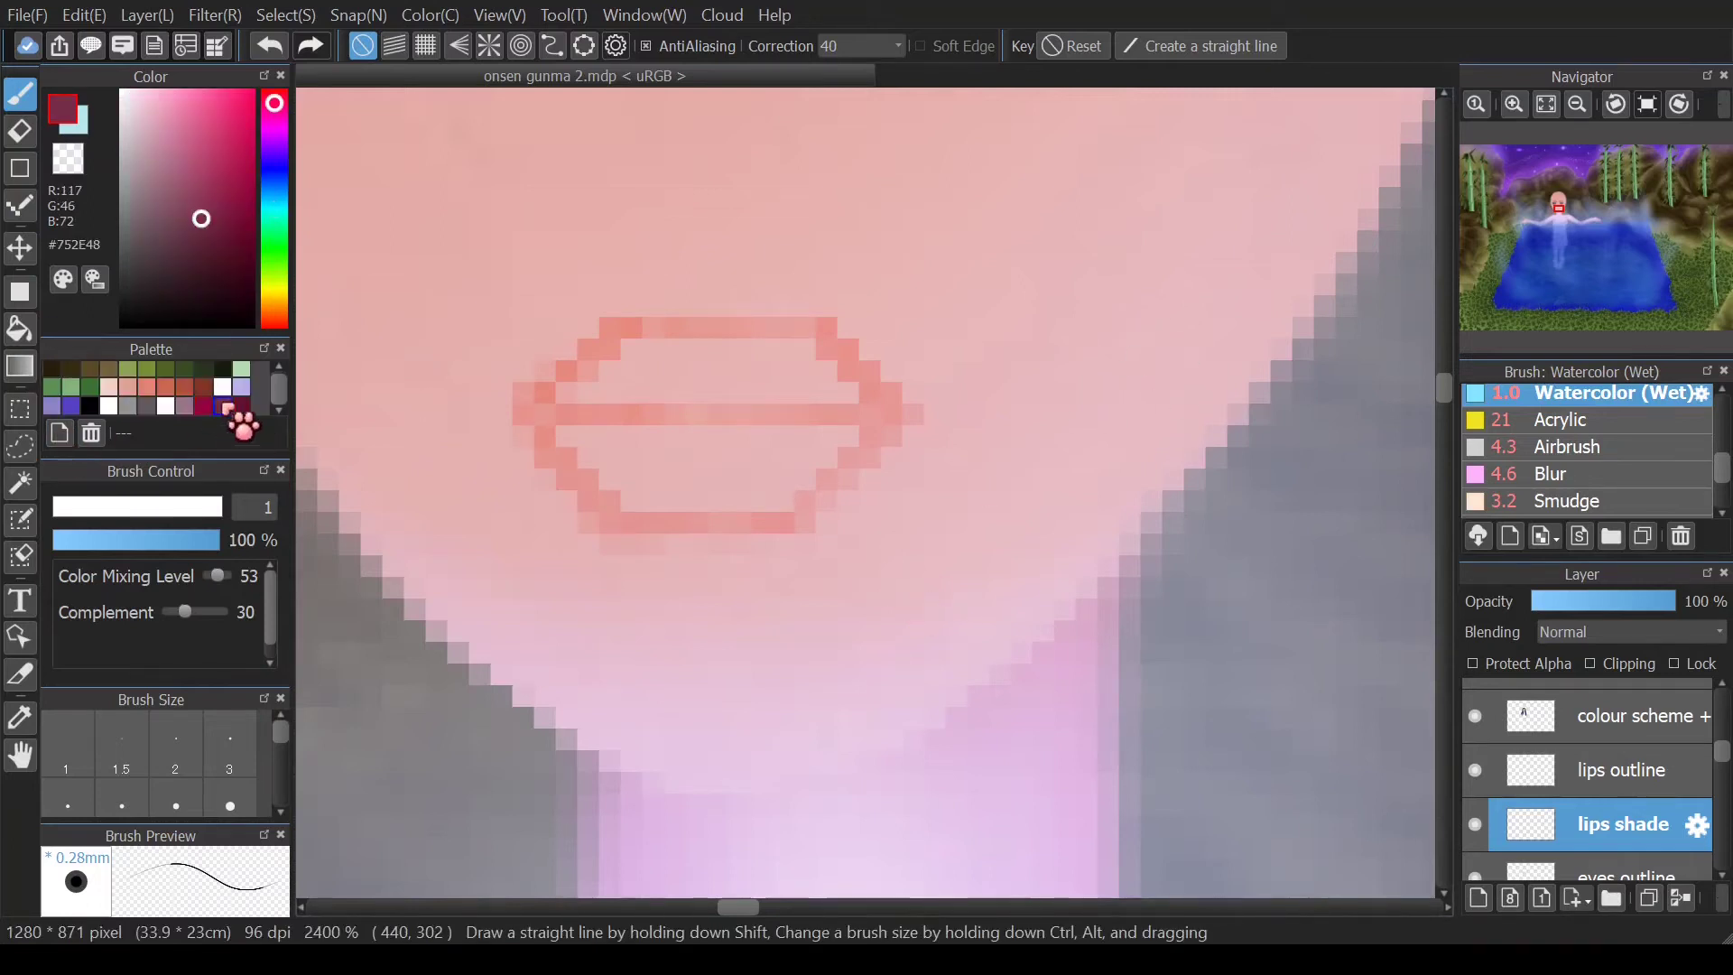
left_click(91, 434)
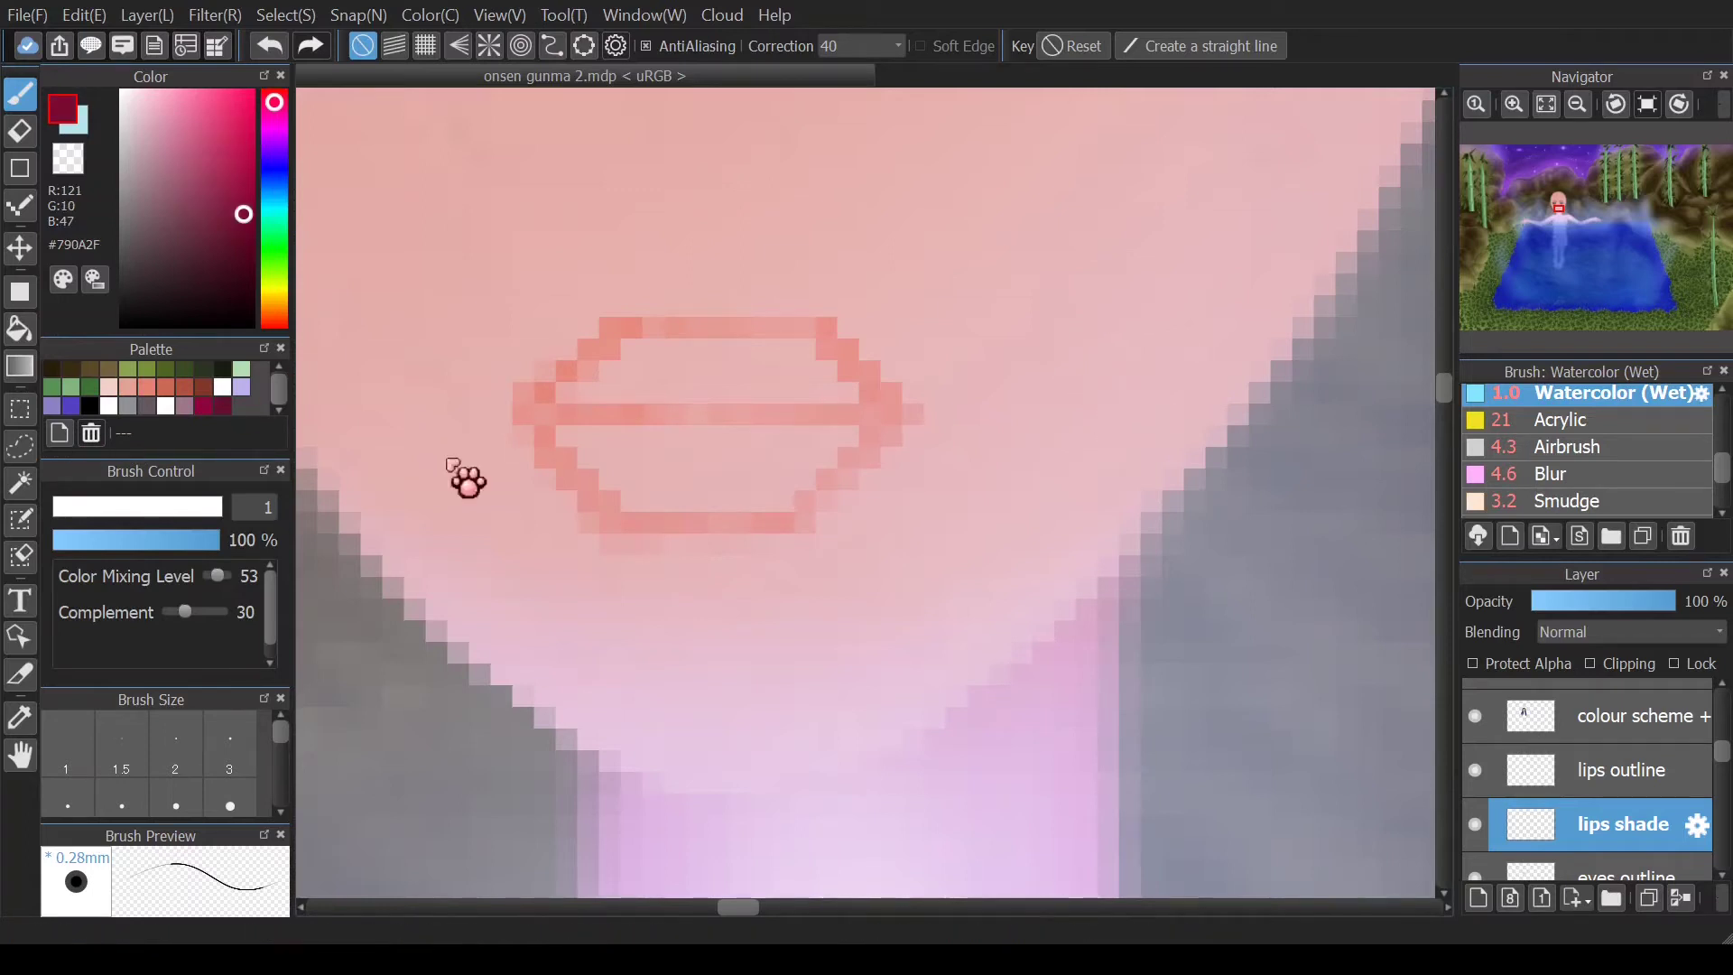
left_click(222, 405)
left_click(91, 438)
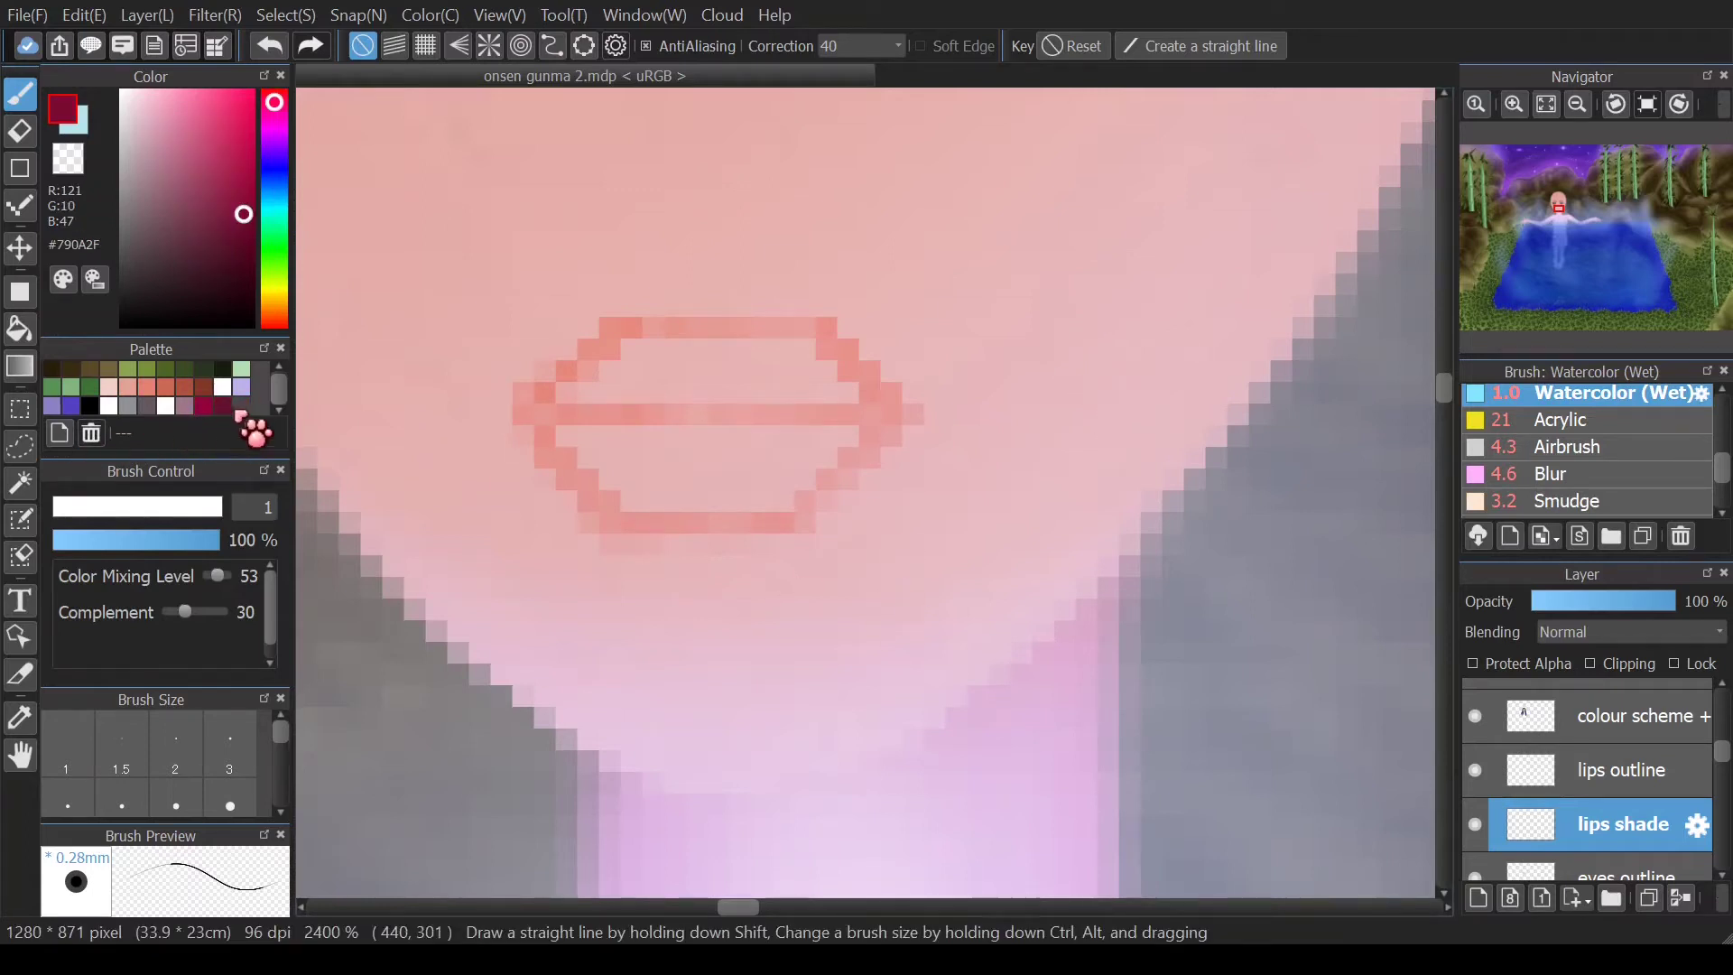
- Mix a muted pink as a new palette swatch, delete an unneeded swatch and select dark red #91023D
left_click(185, 406)
left_click_drag(155, 173, 179, 168)
left_click(60, 432)
left_click(204, 405)
left_click(91, 435)
left_click(204, 405)
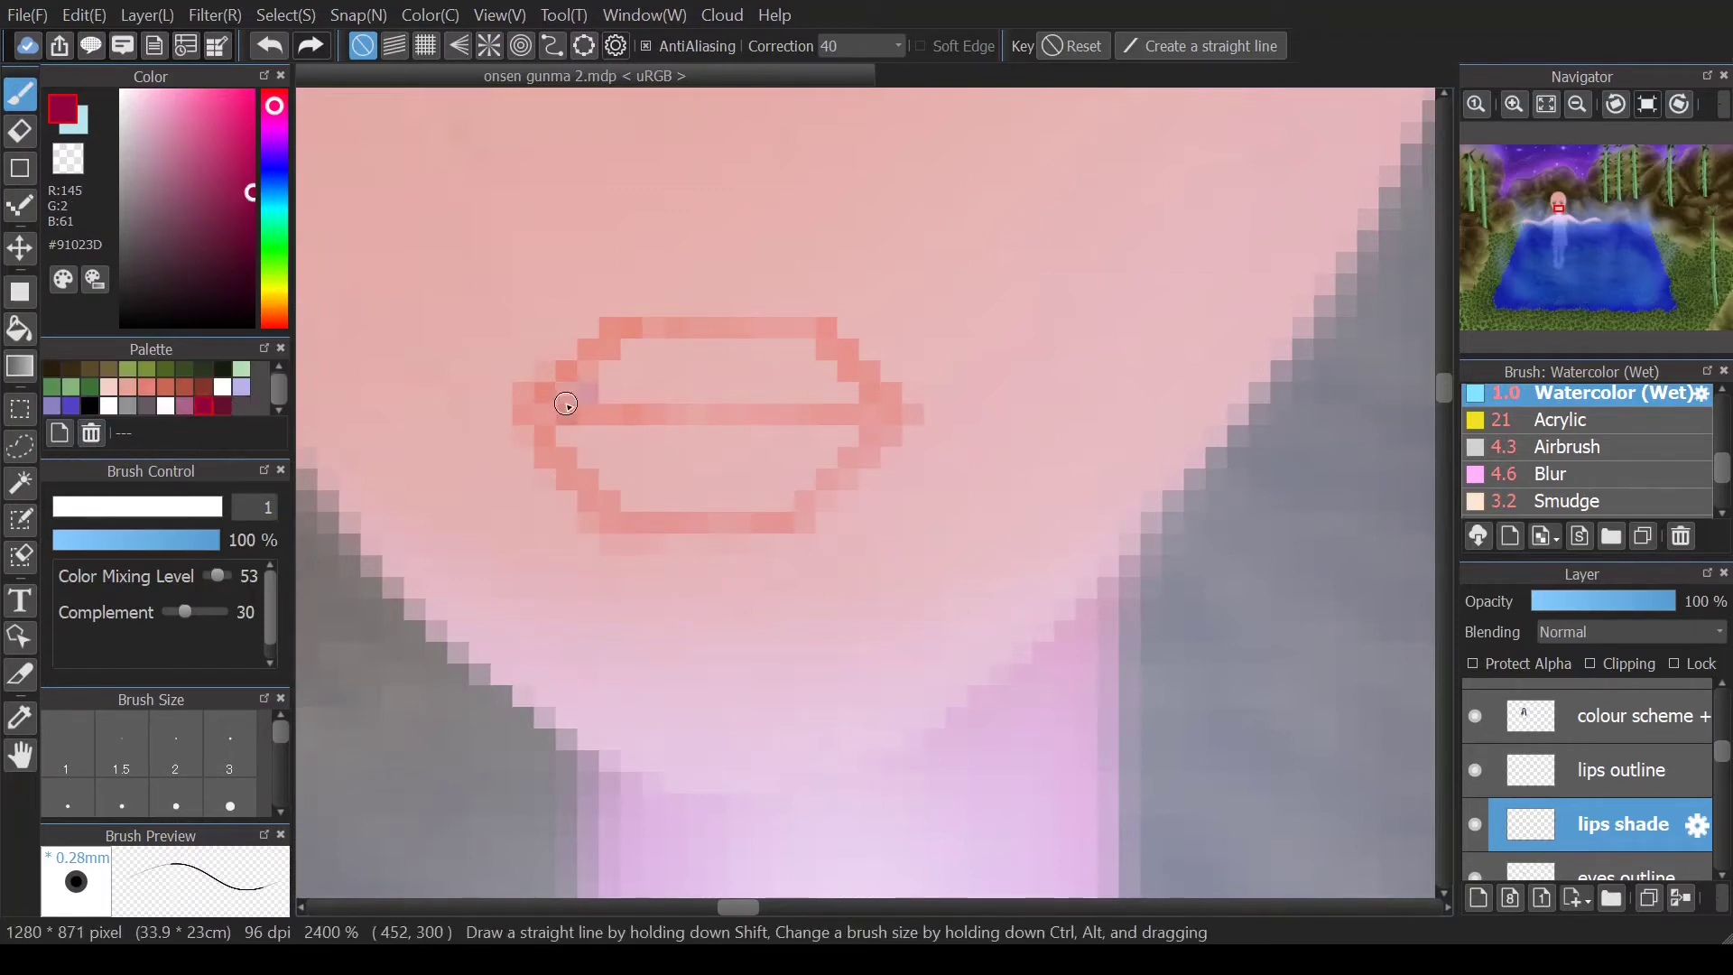
- Fill the lips on the lips shade layer in #91023D with the Airbrush at size 3 and 100% opacity
left_click(1572, 446)
mouse_move(619, 394)
left_mouse_down()
mouse_move(580, 377)
mouse_move(704, 338)
left_mouse_up()
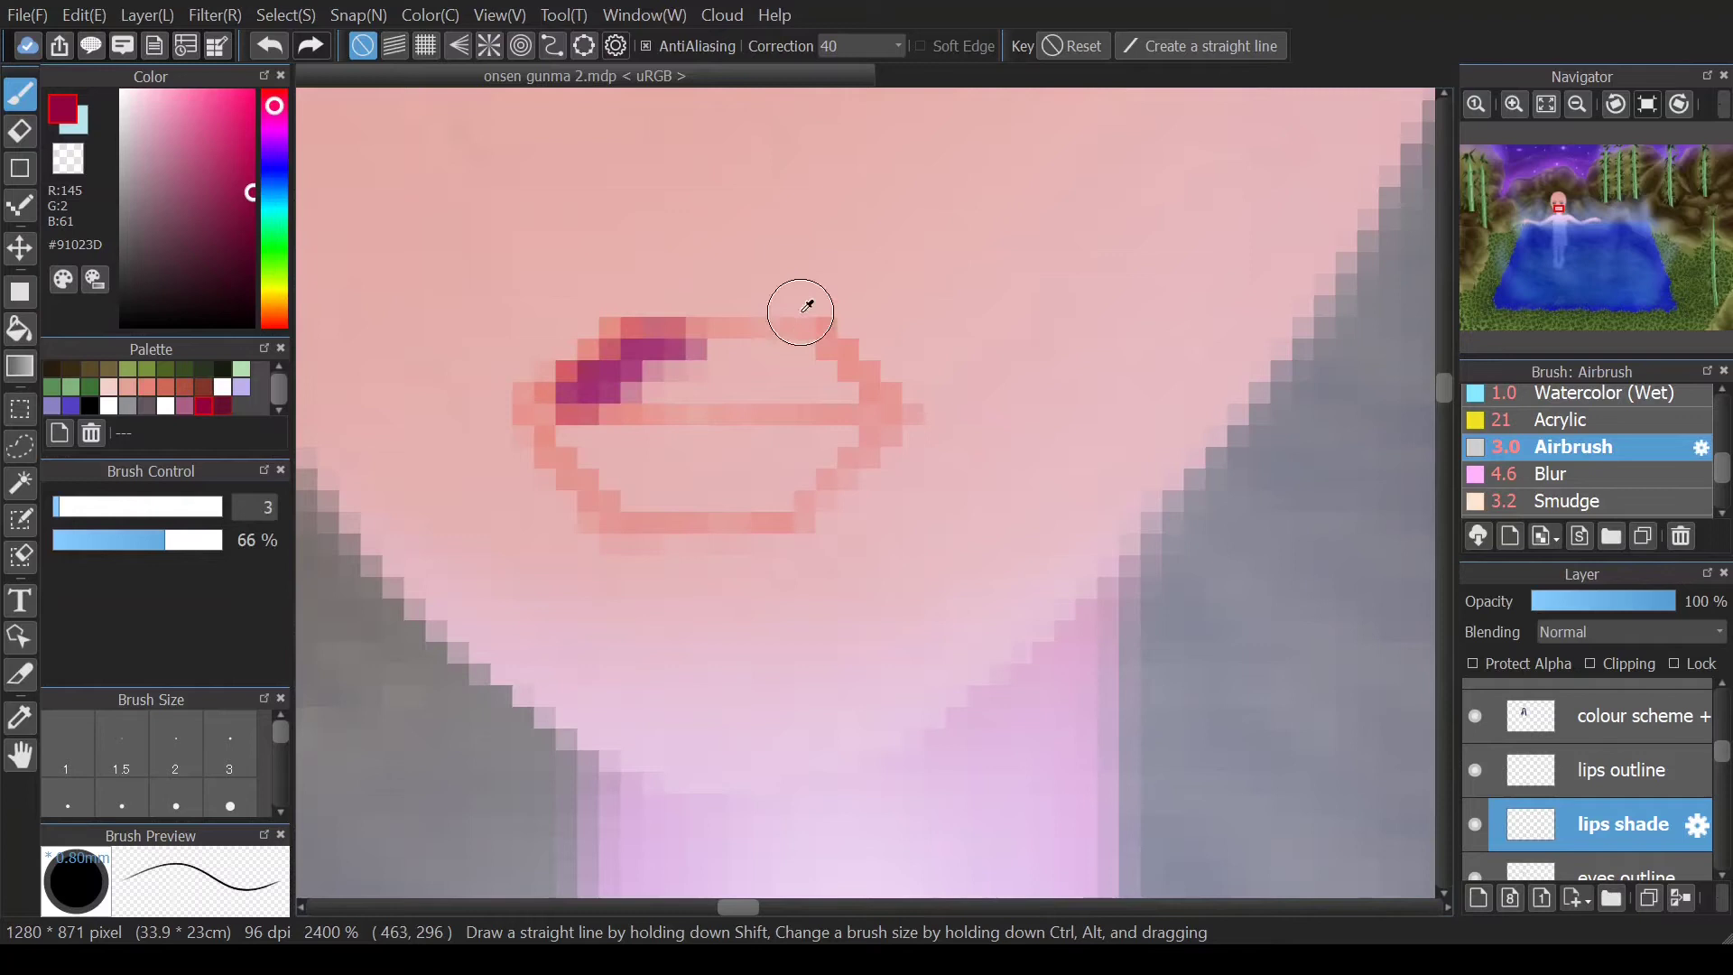
right_click(800, 312)
left_click(60, 432)
left_click(222, 406)
mouse_move(591, 399)
left_mouse_down()
mouse_move(548, 412)
mouse_move(812, 348)
mouse_move(686, 356)
mouse_move(532, 413)
mouse_move(569, 469)
mouse_move(723, 495)
mouse_move(870, 397)
mouse_move(863, 441)
mouse_move(773, 415)
mouse_move(696, 436)
mouse_move(685, 368)
left_mouse_up()
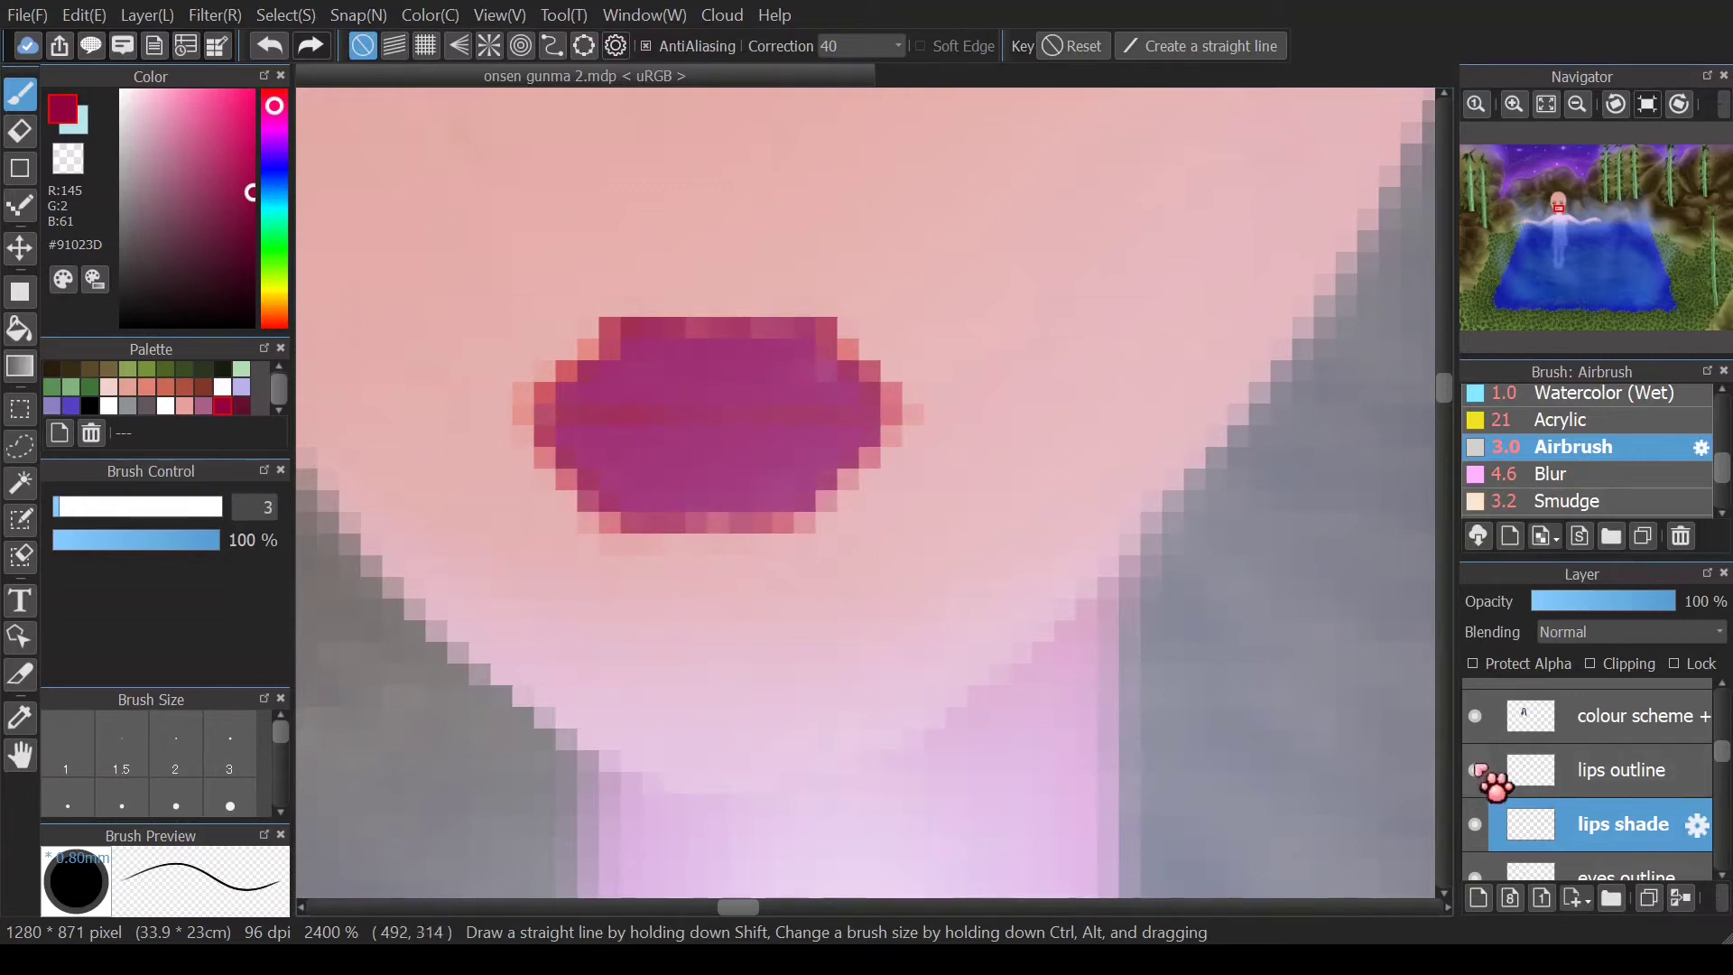
- Name the painted layer lips base and add a clipping layer named lips shade above it
key("Return")
key("ctrl+shift+n")
key("ctrl+alt+g")
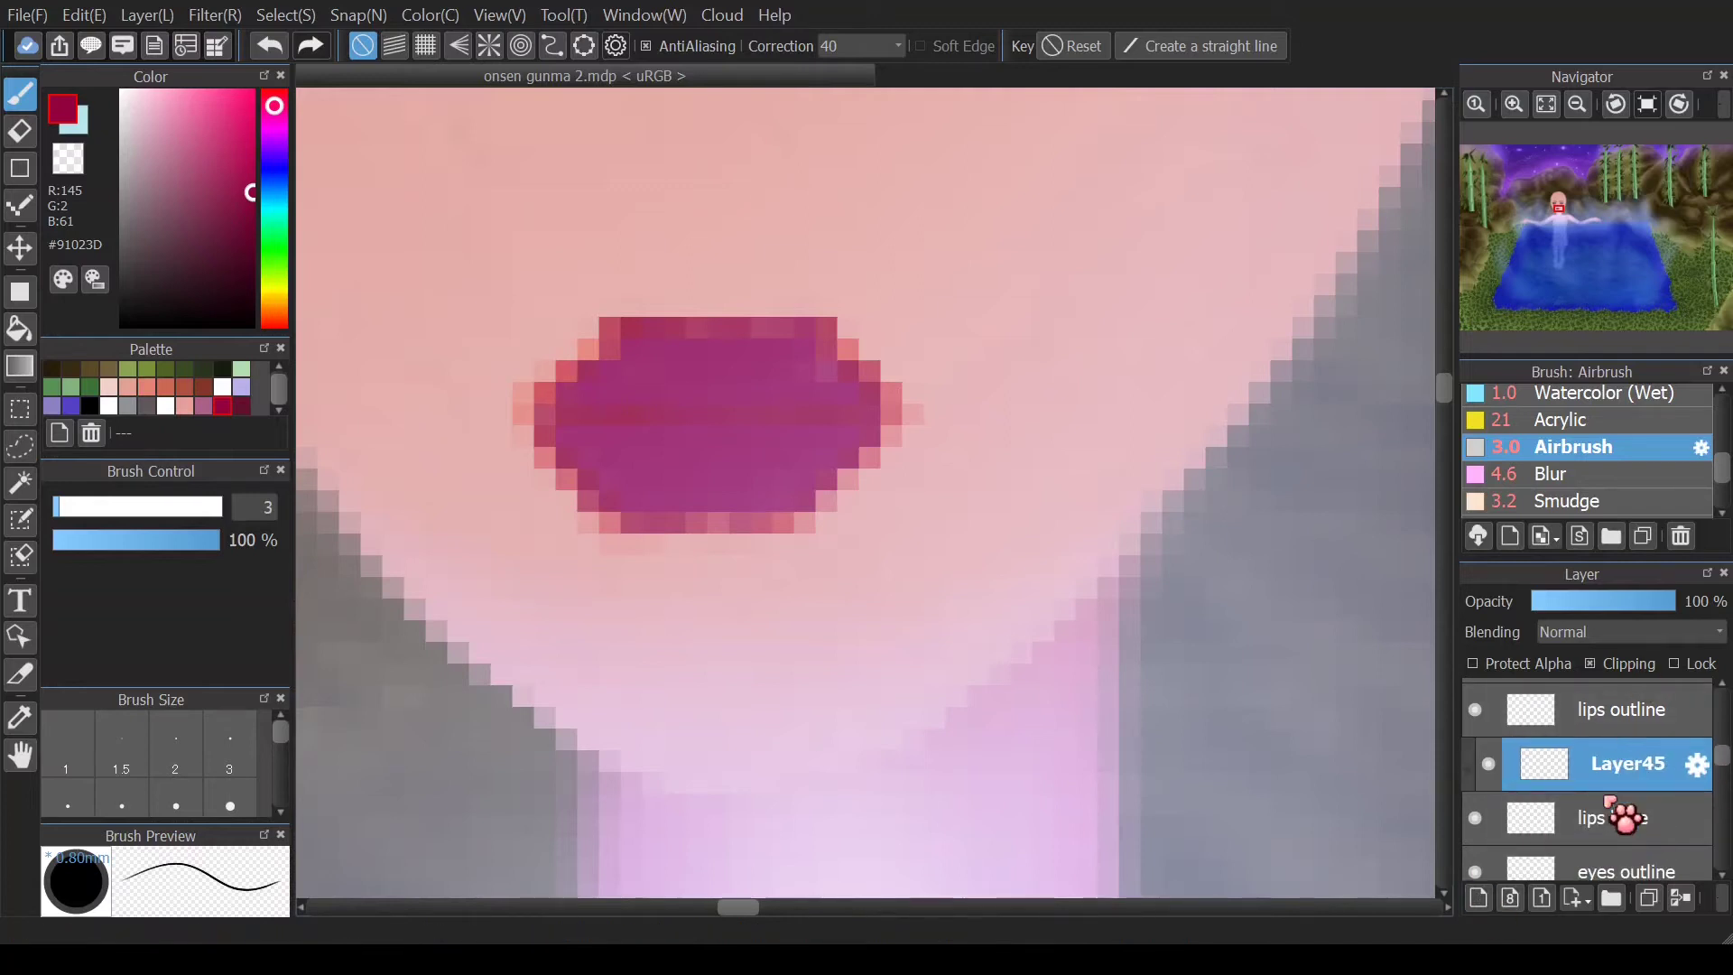
key("Return")
- Move the lips outline layer directly above lips base, merge it down and select the lips shade layer
left_click_drag(1573, 728, 1616, 804)
left_click(1679, 898)
left_click(1475, 763)
left_click(1475, 763)
left_click(1581, 720)
- Trim the corners and upper edge of the lips in skin pink #E7A29D with the Airbrush at size 1.2 and 62% opacity
left_click(184, 405)
left_click_drag(599, 356, 567, 356)
left_click_drag(561, 397, 625, 321)
key("ctrl+z")
left_click_drag(529, 402, 726, 334)
key("ctrl+z")
key("ctrl+z")
key("ctrl+z")
key("ctrl+z")
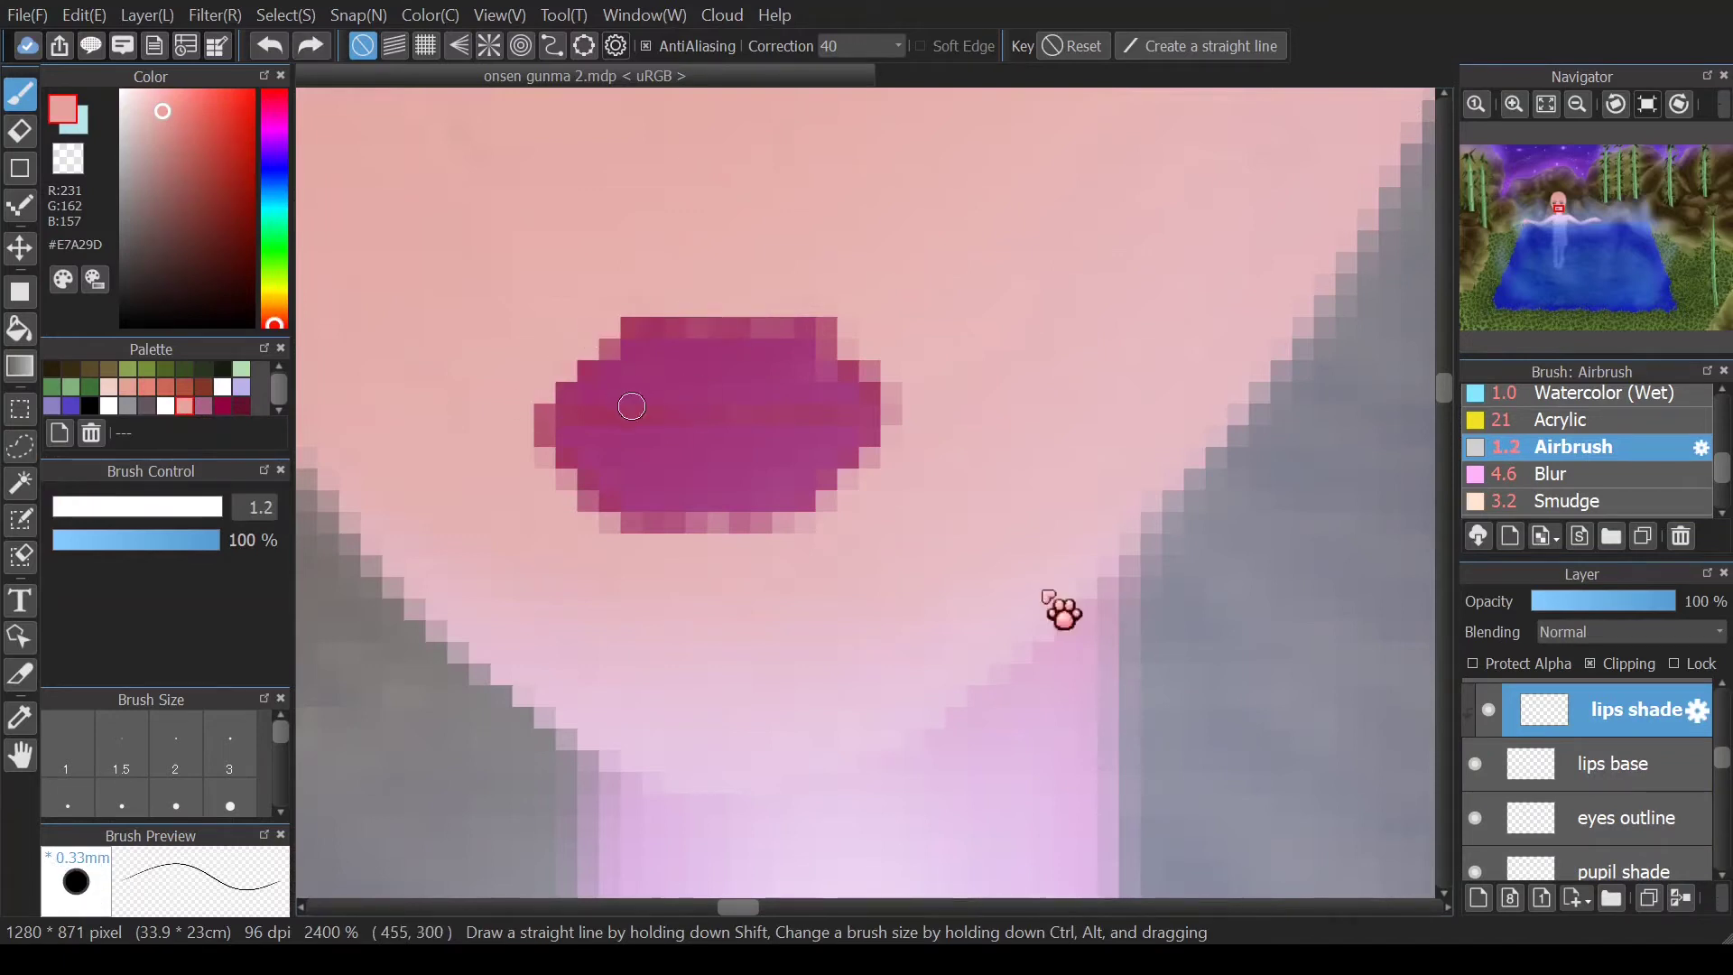
left_click(158, 540)
left_click(1679, 898)
left_click(1615, 712)
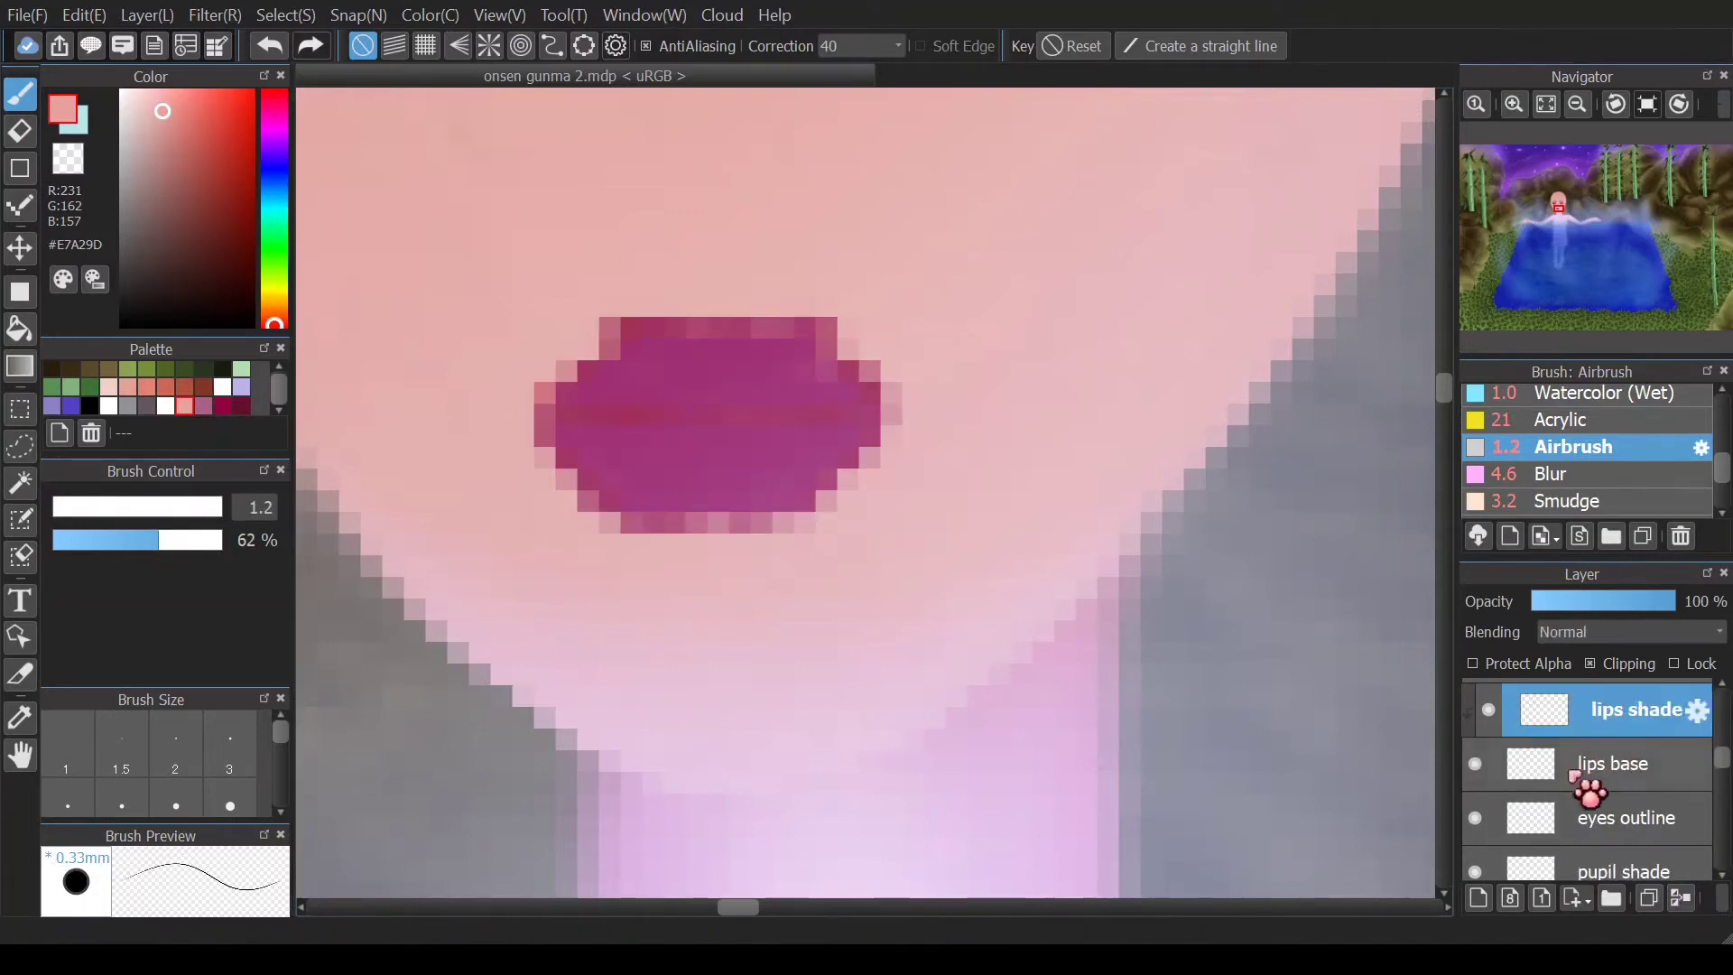
mouse_move(541, 398)
left_mouse_down()
mouse_move(608, 328)
mouse_move(754, 327)
left_mouse_up()
key("ctrl+z")
left_click_drag(887, 399, 823, 322)
left_click_drag(753, 320, 722, 337)
key("ctrl+z")
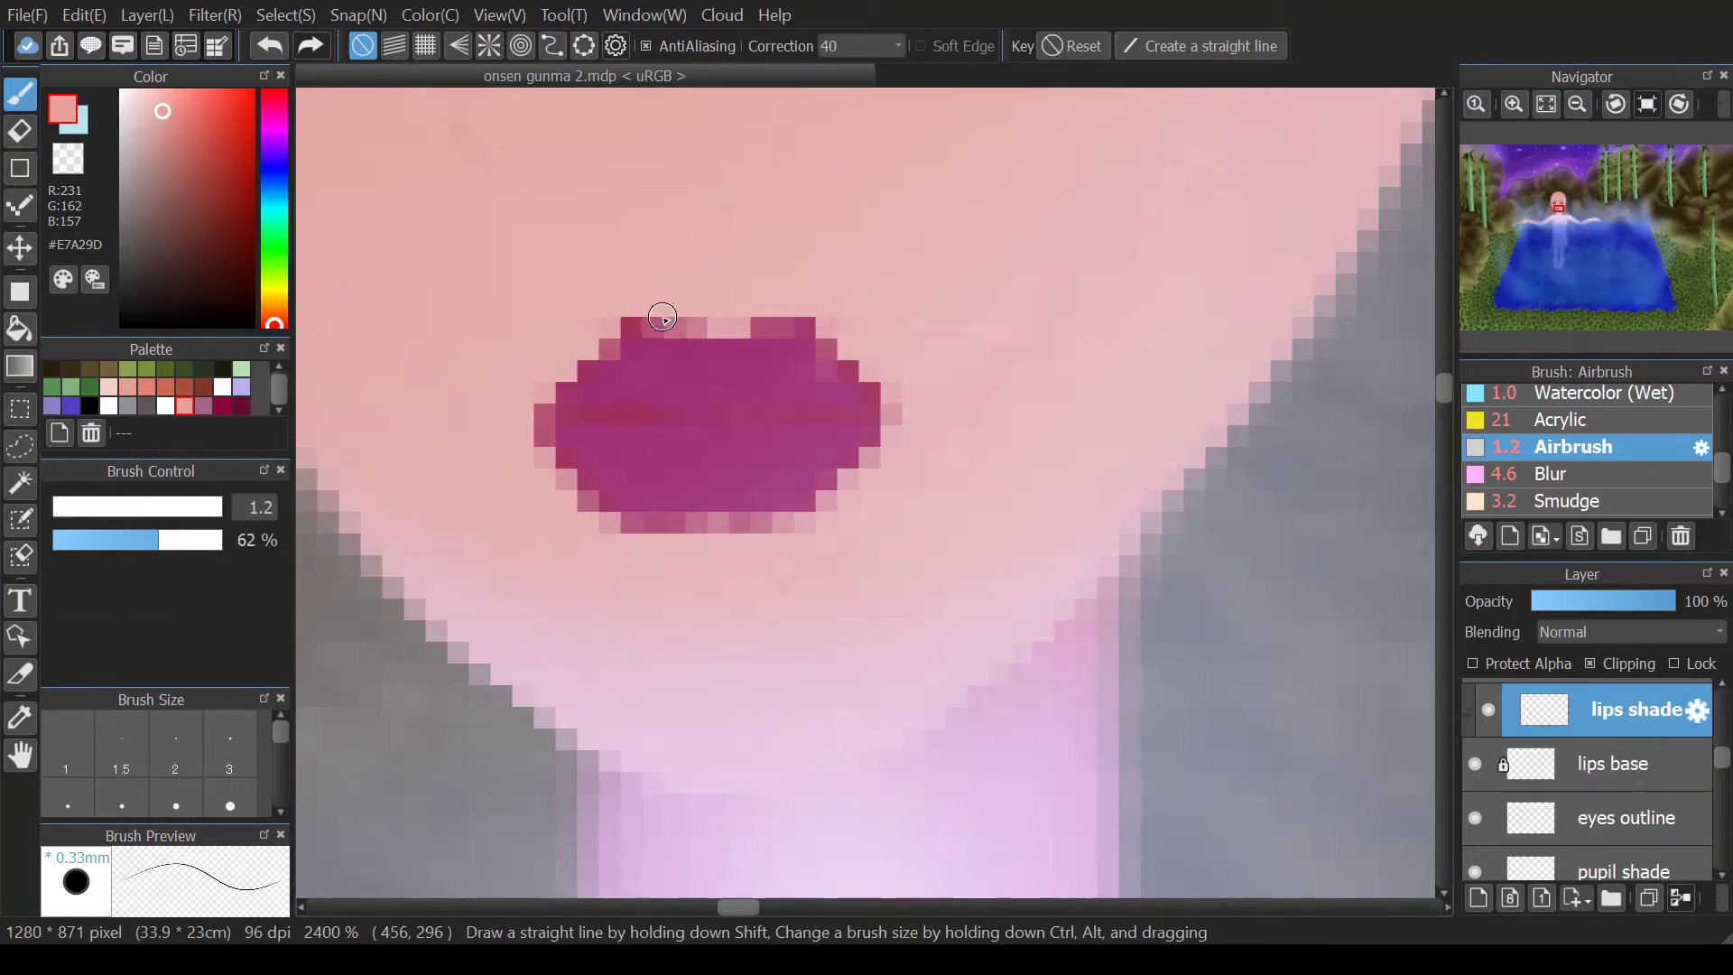
- Paint a dark mouth line across the middle of the lips in #630E2C with the Airbrush at size 1.6
left_click(1545, 104)
scroll(707, 366, "up", 6)
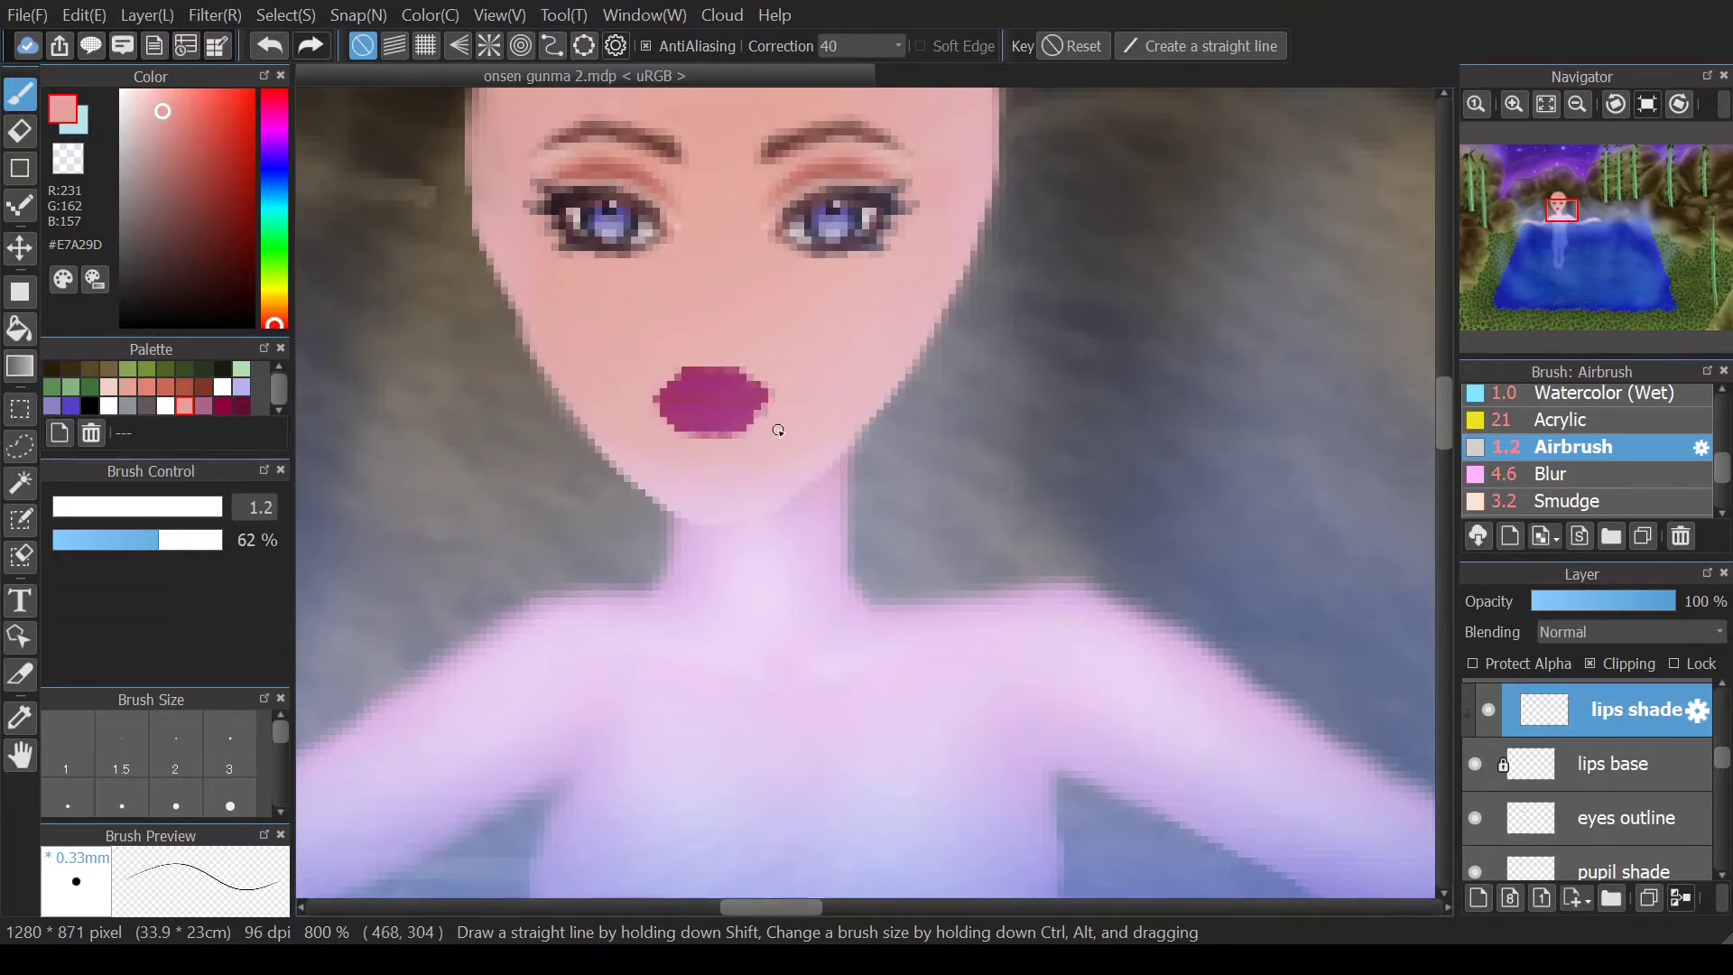
scroll(740, 401, "up", 3)
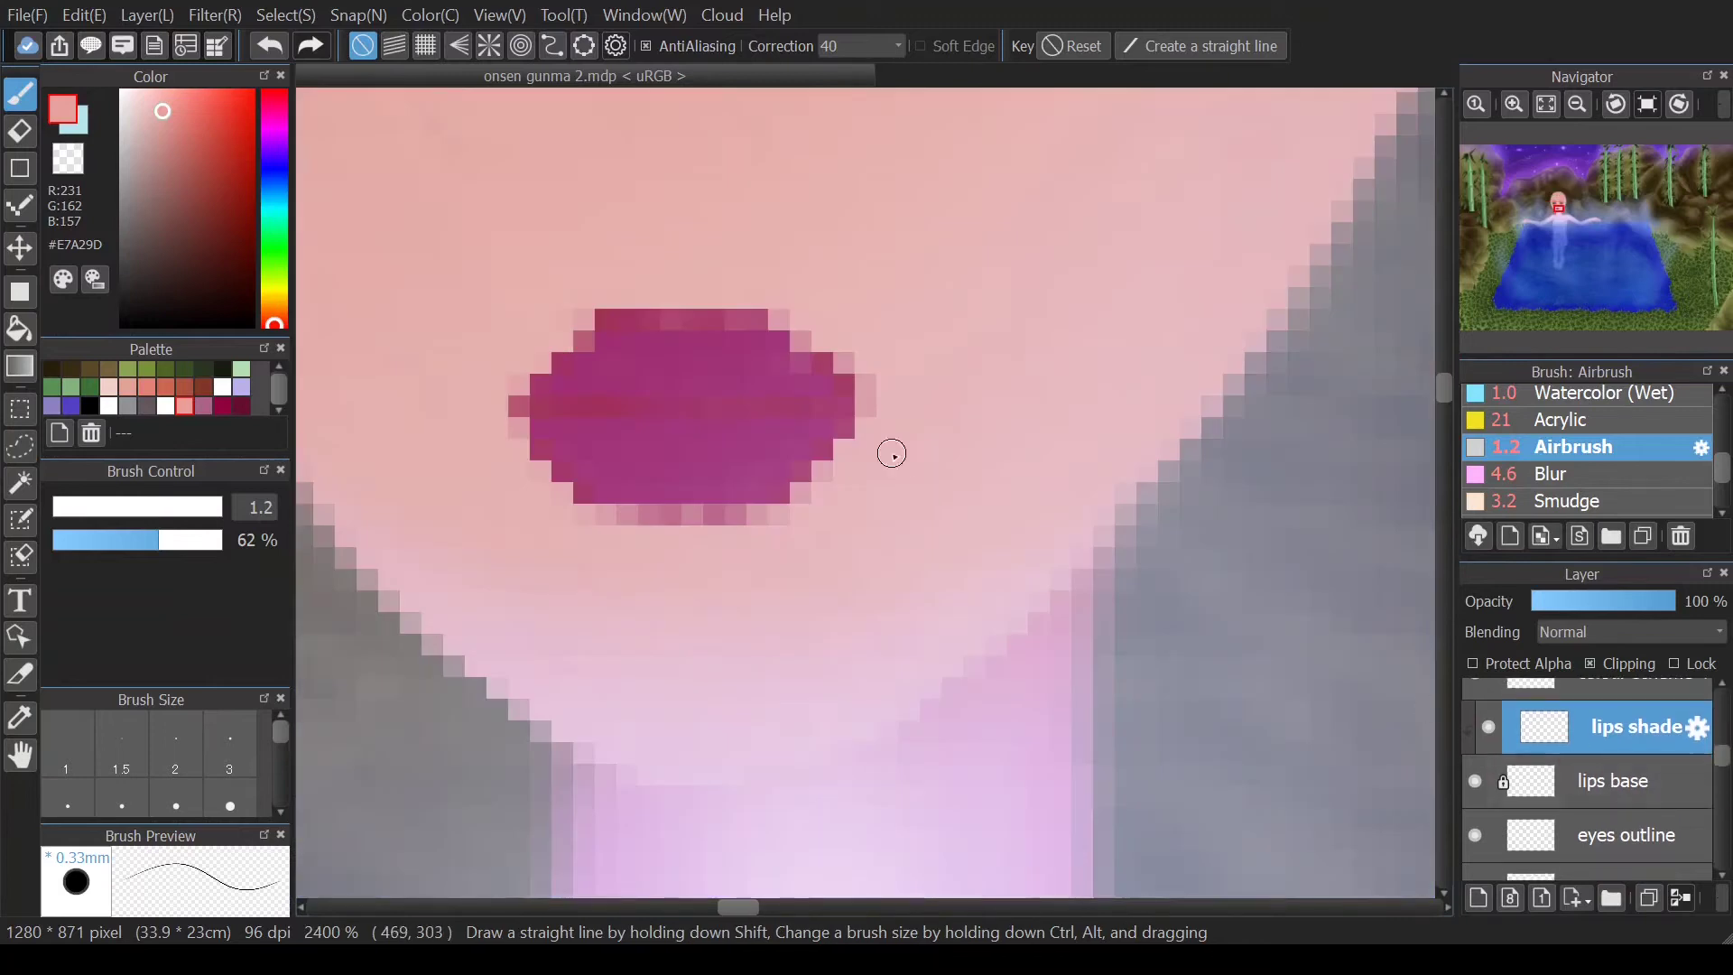
left_click(239, 407)
key("bracketright")
key("bracketright")
key("bracketright")
key("bracketleft")
key("bracketleft")
key("bracketleft")
key("bracketleft")
key("bracketright")
key("bracketright")
left_click_drag(669, 395, 628, 395)
left_click(817, 412)
- Undo the last strokes and extend the mouth line on the lips shade layer with Watercolor (Wet) at size 1.8
left_click(1598, 792)
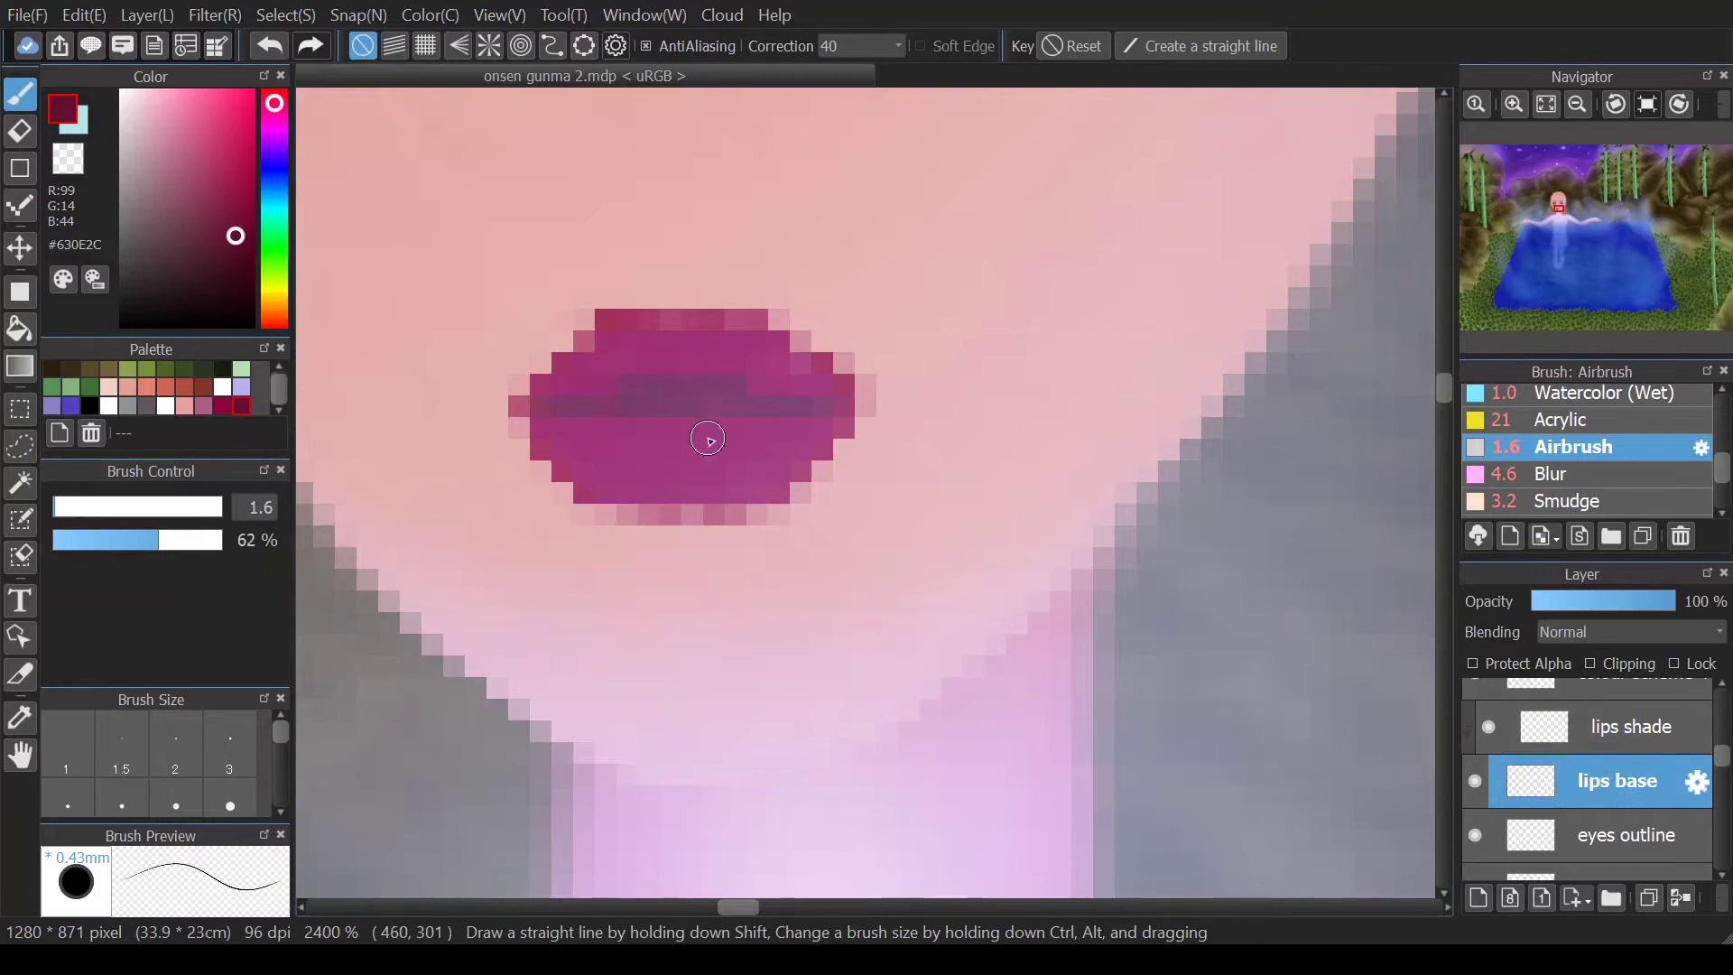
key("ctrl+z")
key("ctrl+z")
key("ctrl+z")
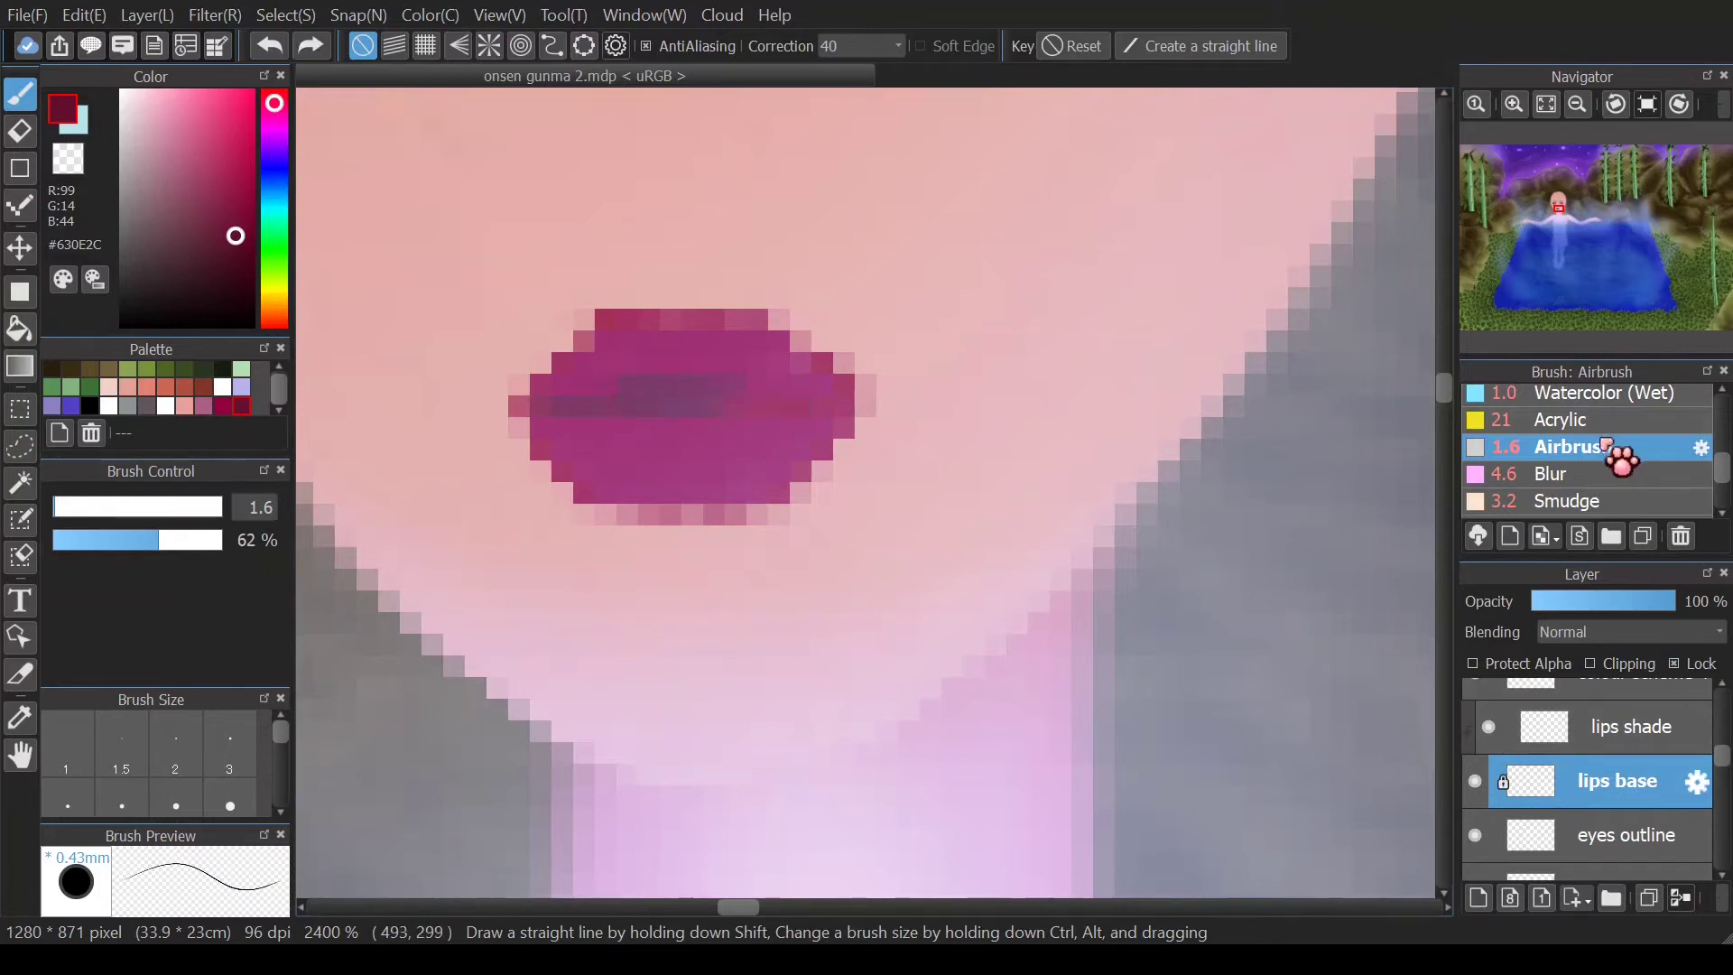
left_click(1628, 746)
key("bracketleft")
key("bracketleft")
left_click_drag(696, 388, 761, 406)
key("bracketright")
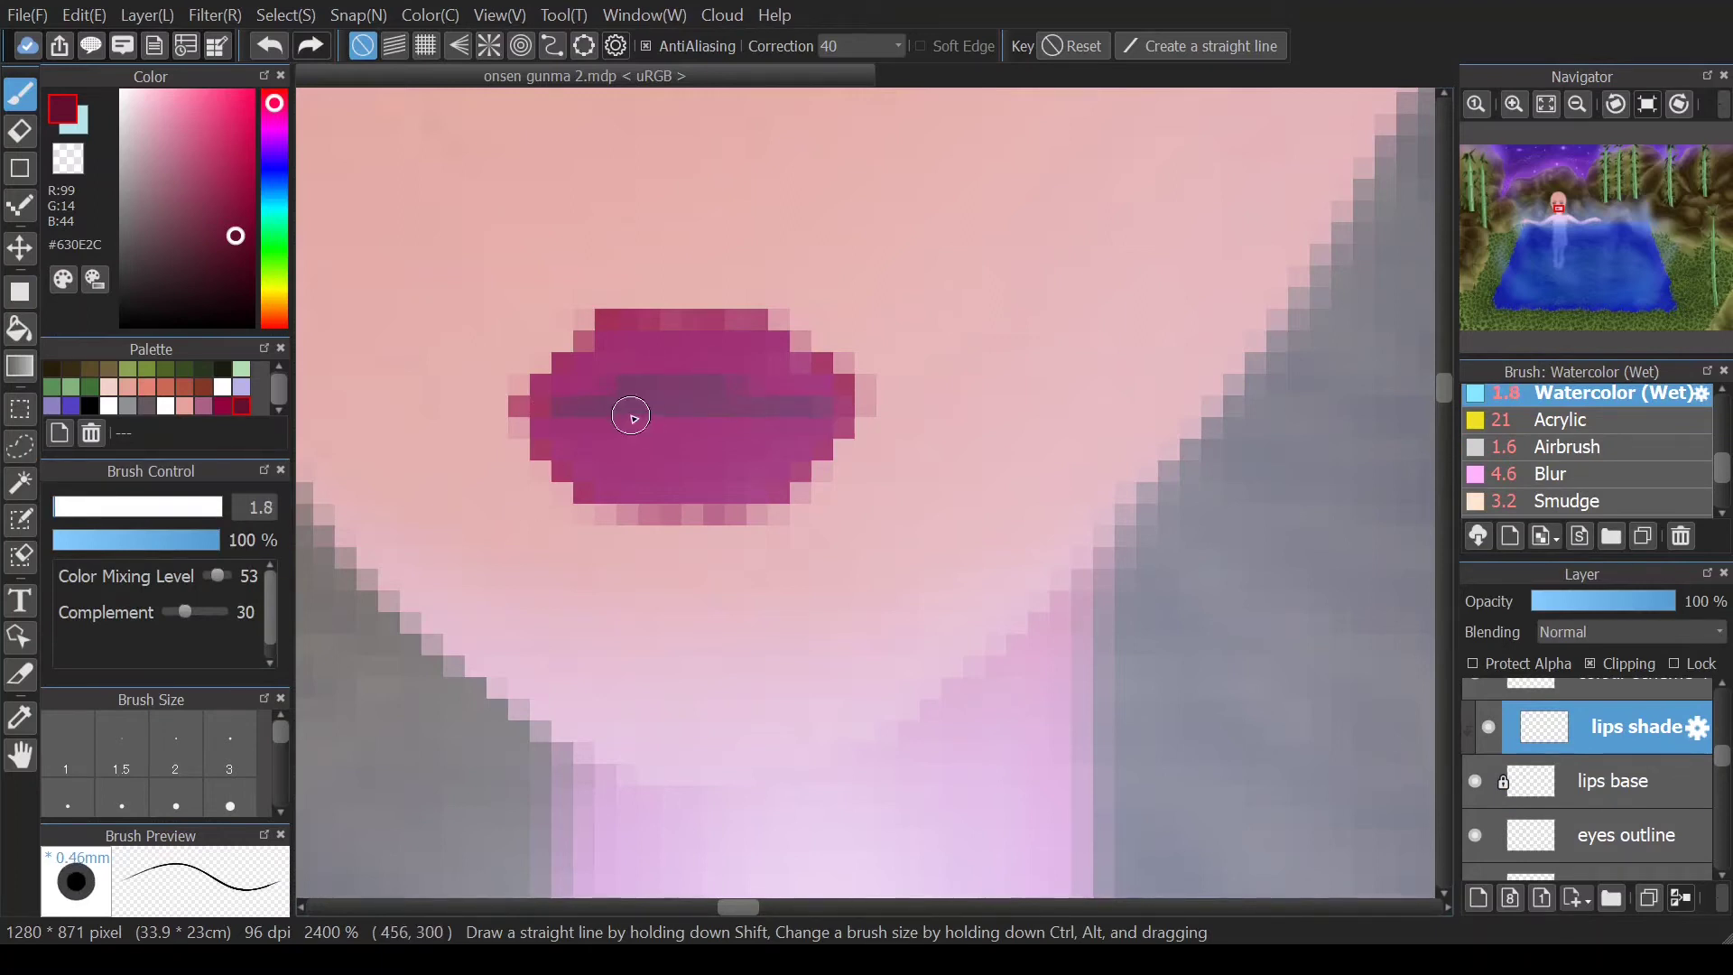
- Add the darker red #4D0C23 to the palette and deepen the mouth's centre, reducing the brush size to 1
left_click(233, 255)
left_click_drag(281, 386, 281, 397)
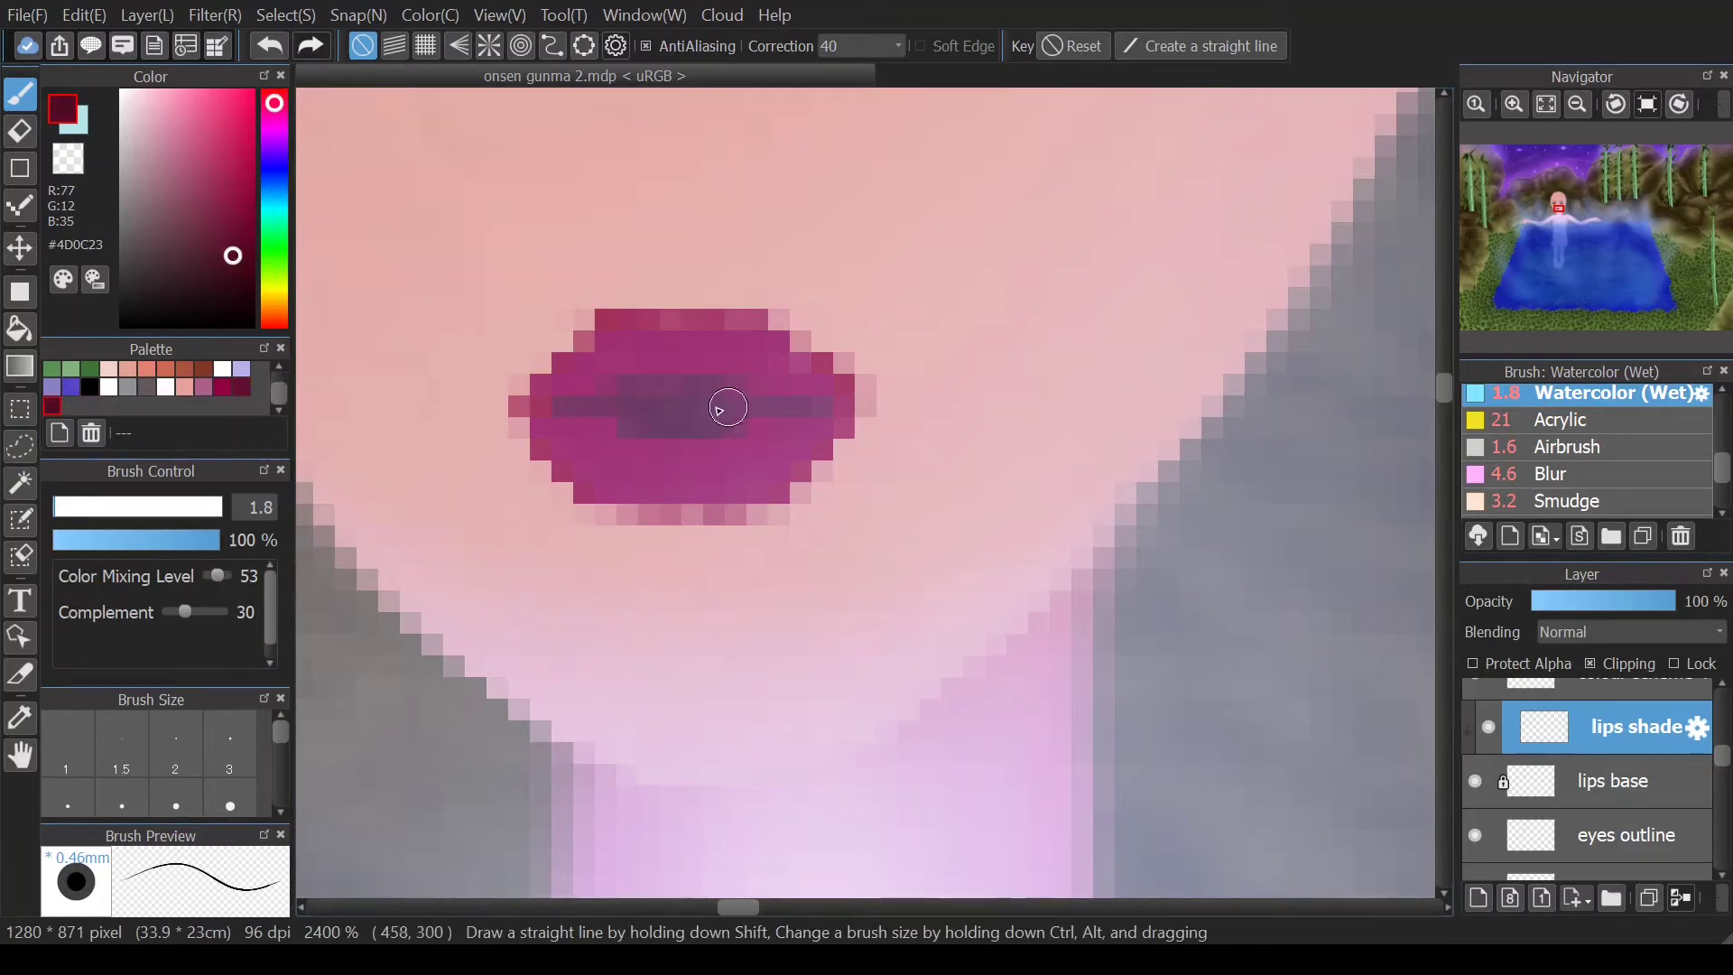
left_click_drag(685, 408, 653, 410, "ctrl+alt")
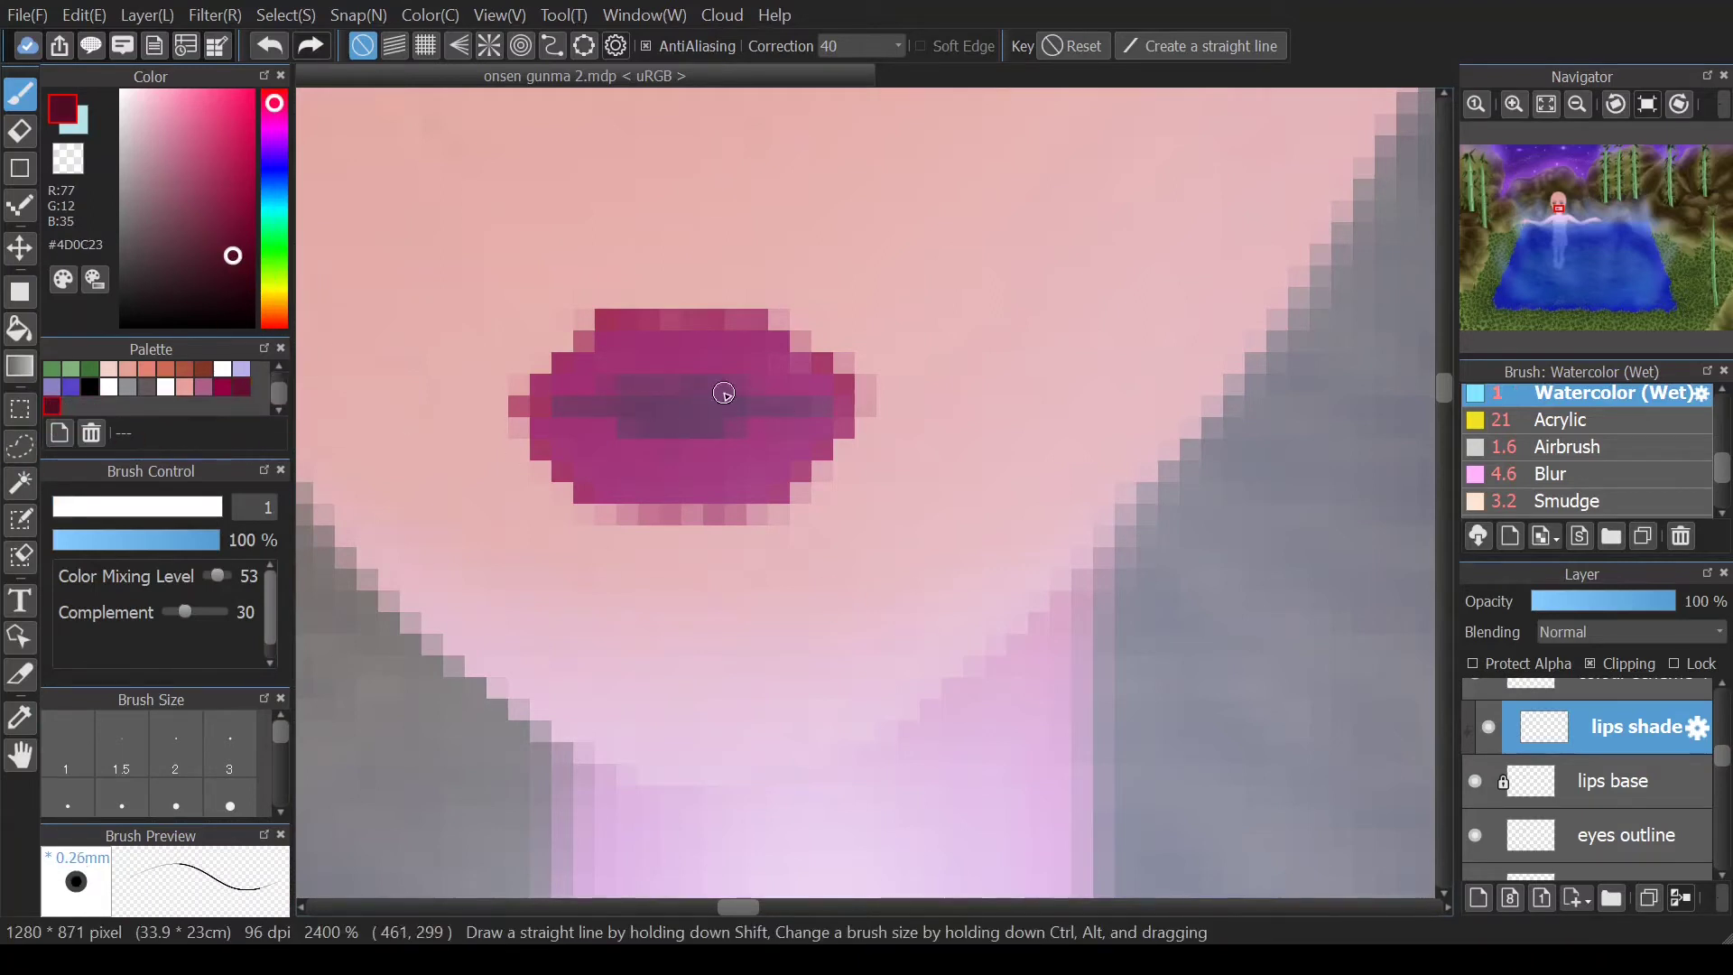
- Retouch the lower and upper lip edges on the lips base layer in #91023D and #4D0C23
left_click(774, 398, "alt")
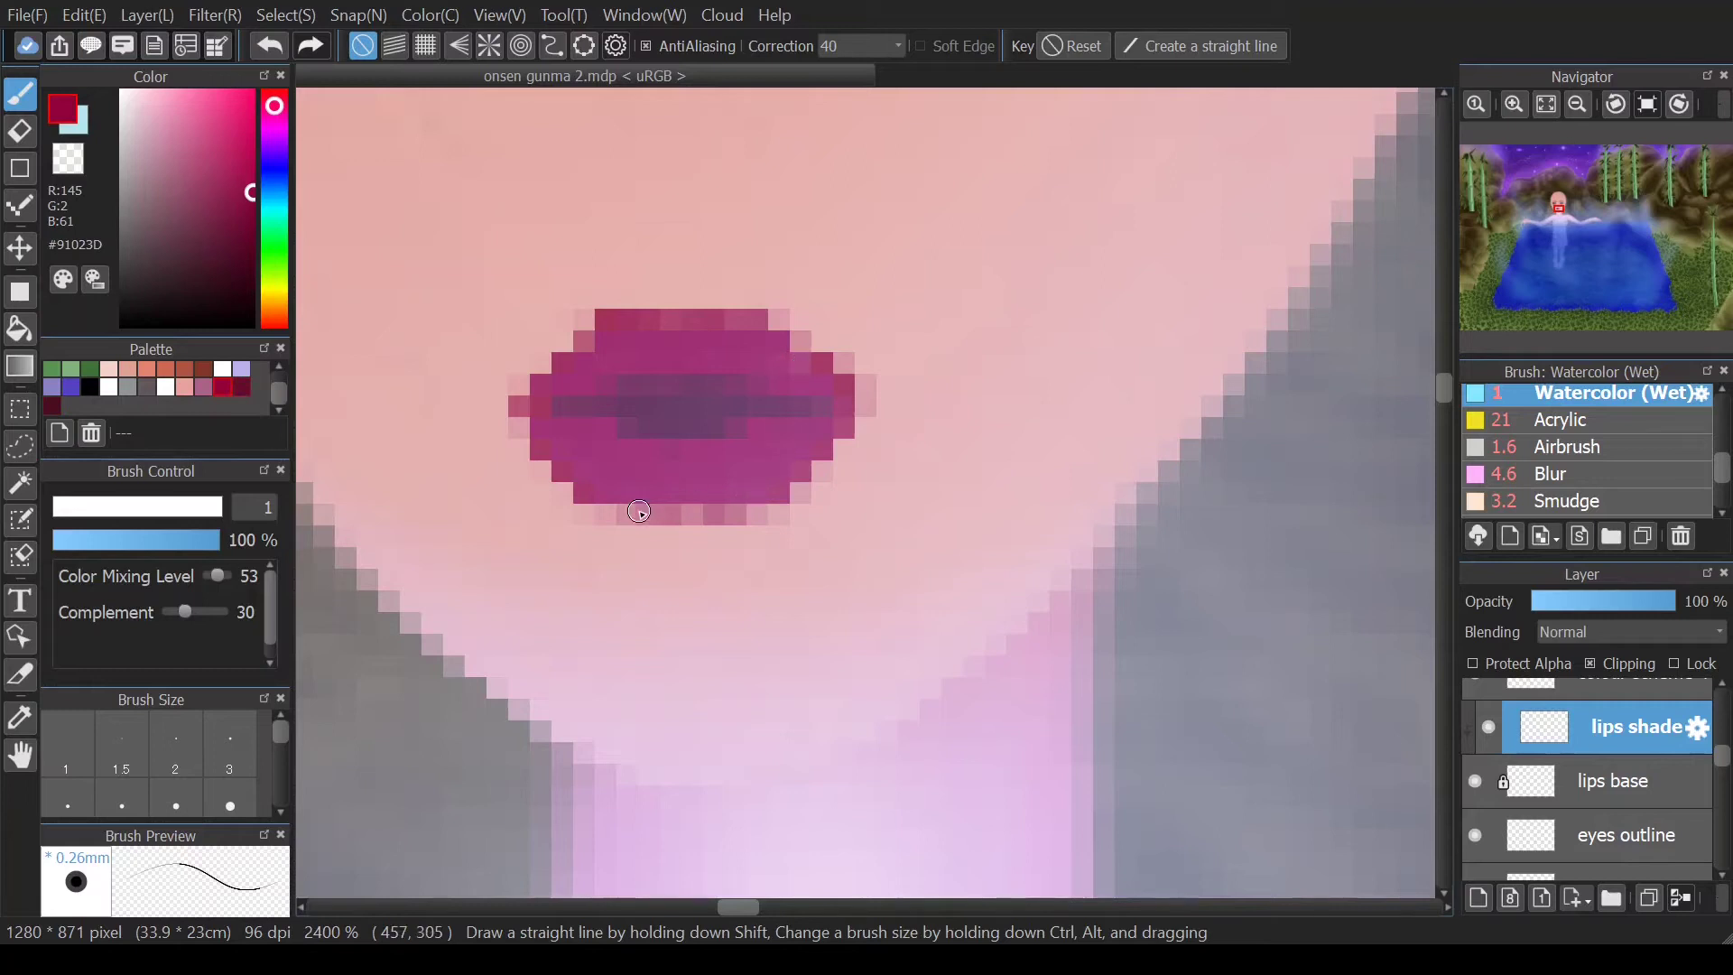
left_click(1588, 780)
mouse_move(726, 520)
left_mouse_down()
mouse_move(618, 515)
mouse_move(762, 517)
mouse_move(661, 468)
left_mouse_up()
left_click(51, 405)
key("ctrl+z")
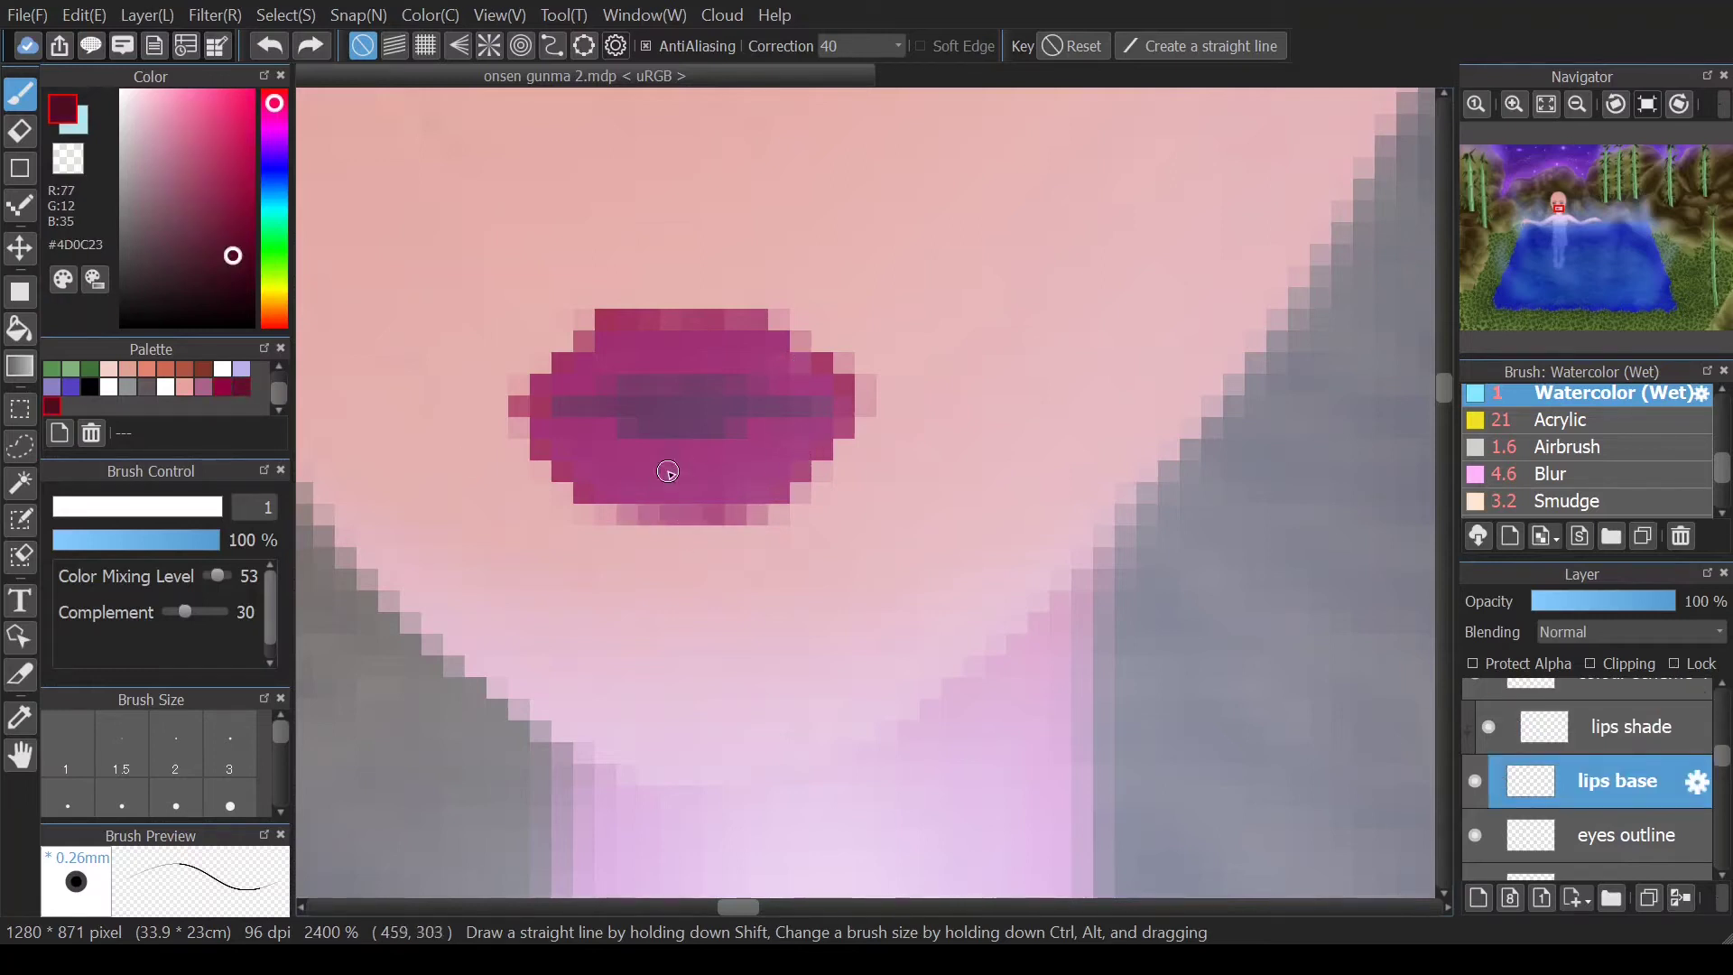
left_click_drag(623, 298, 727, 297)
- Delete the #4D0C23 swatch and paint highlights on both sides of the upper lip in #AC6187
left_click(88, 429)
left_click(886, 529)
left_click(203, 405)
left_click_drag(585, 385, 620, 365)
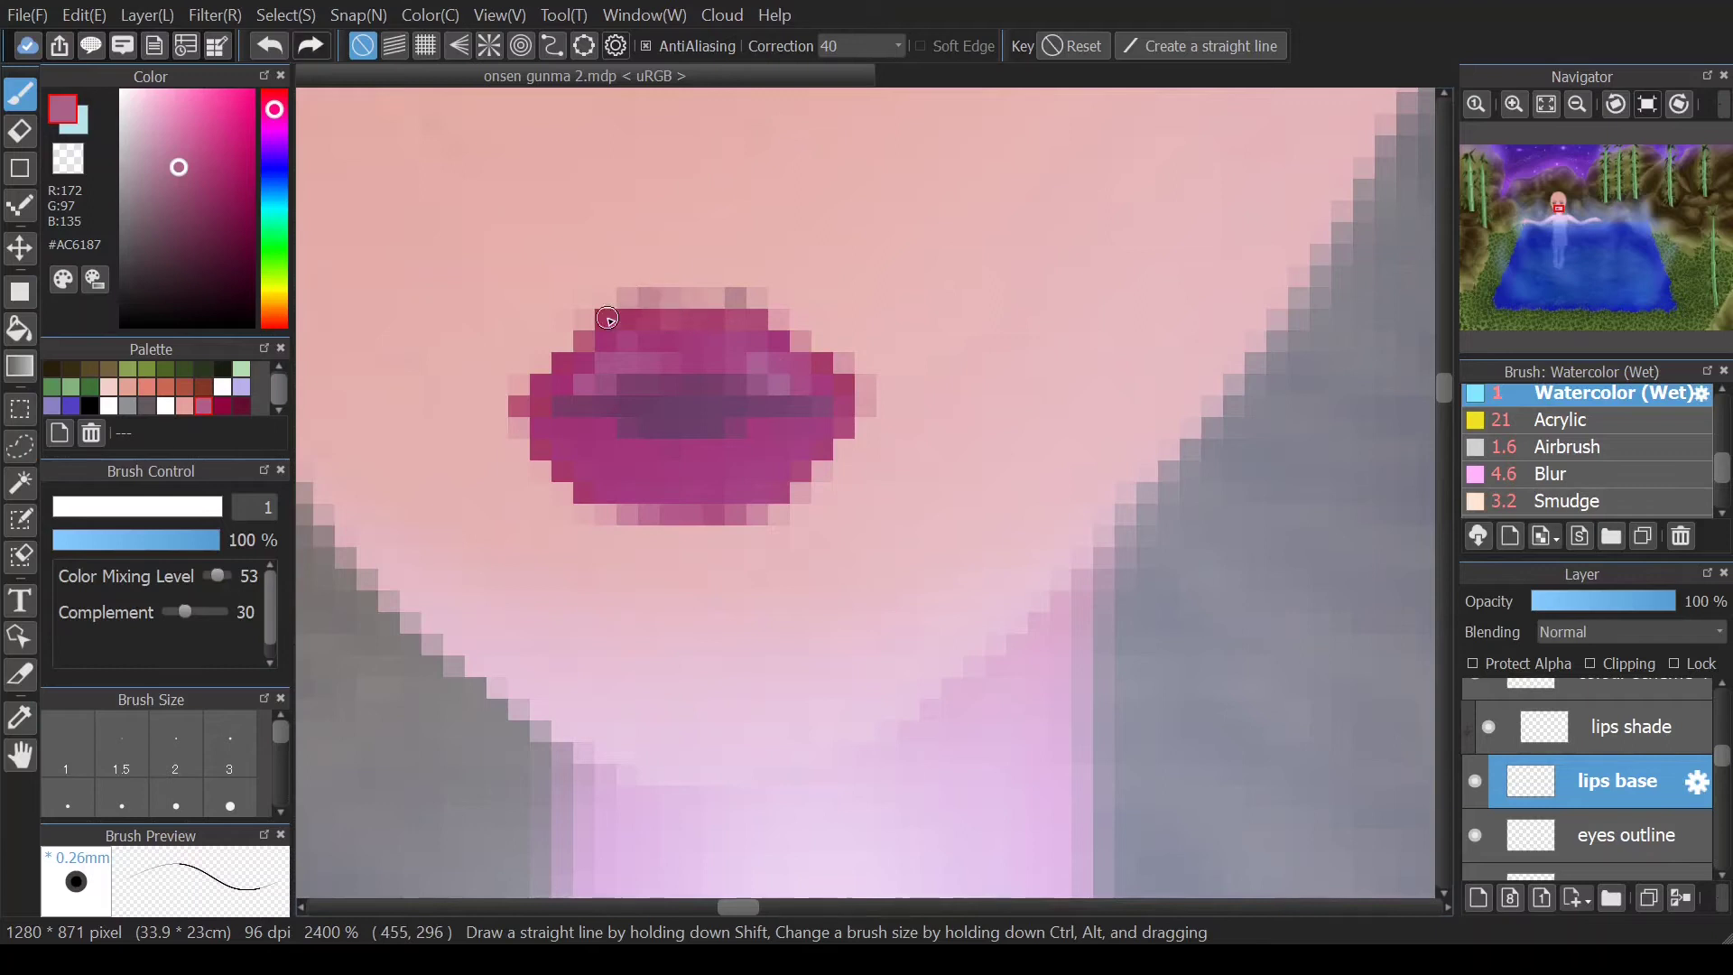
mouse_move(834, 383)
left_mouse_down()
mouse_move(745, 316)
mouse_move(670, 304)
left_mouse_up()
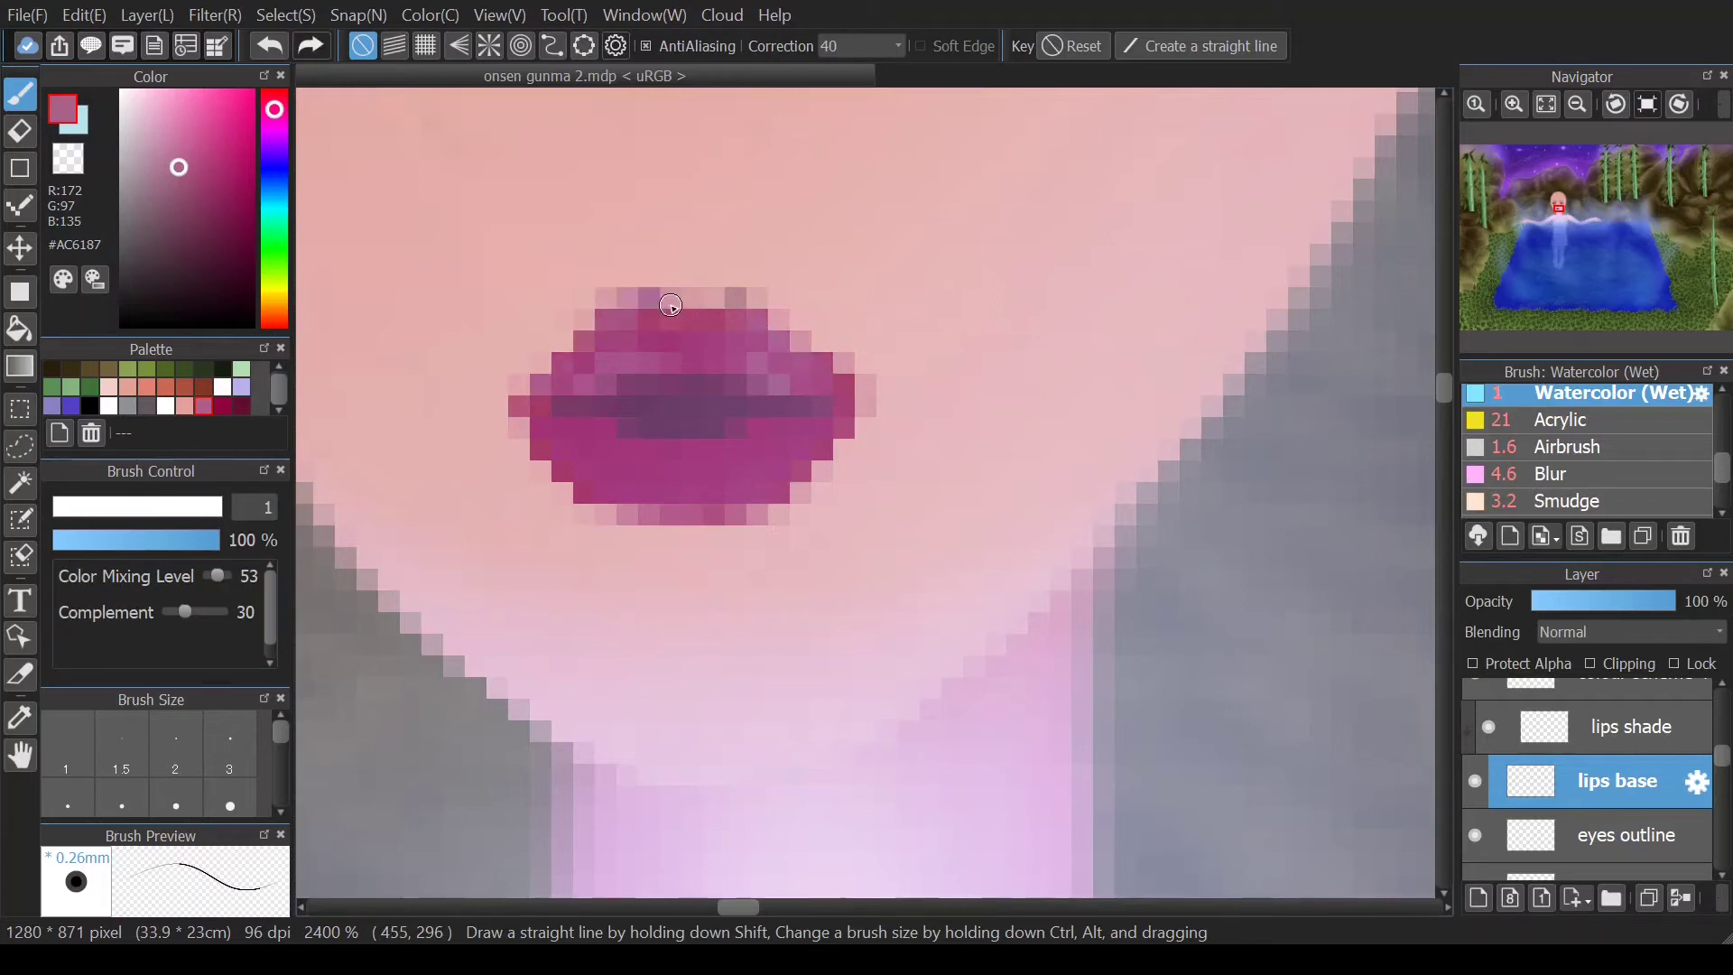
- Erase the stray pixels above the upper lip and return to the Watercolor (Wet) brush
key("e")
left_click_drag(773, 247, 572, 282)
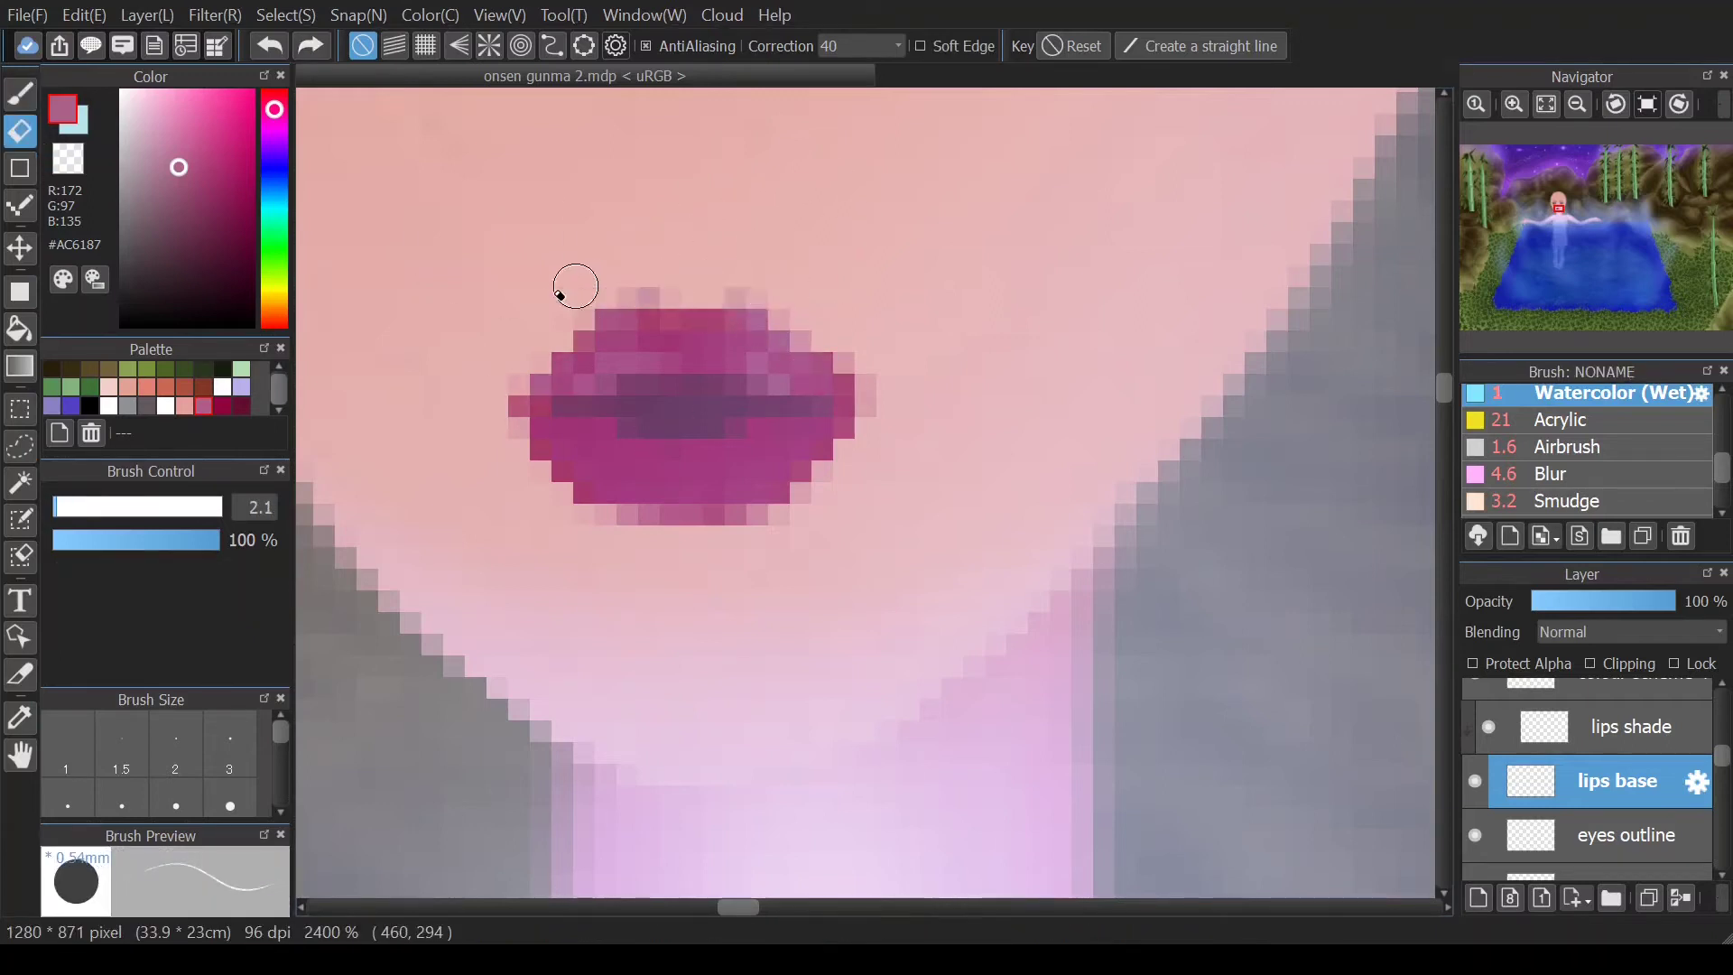
key("b")
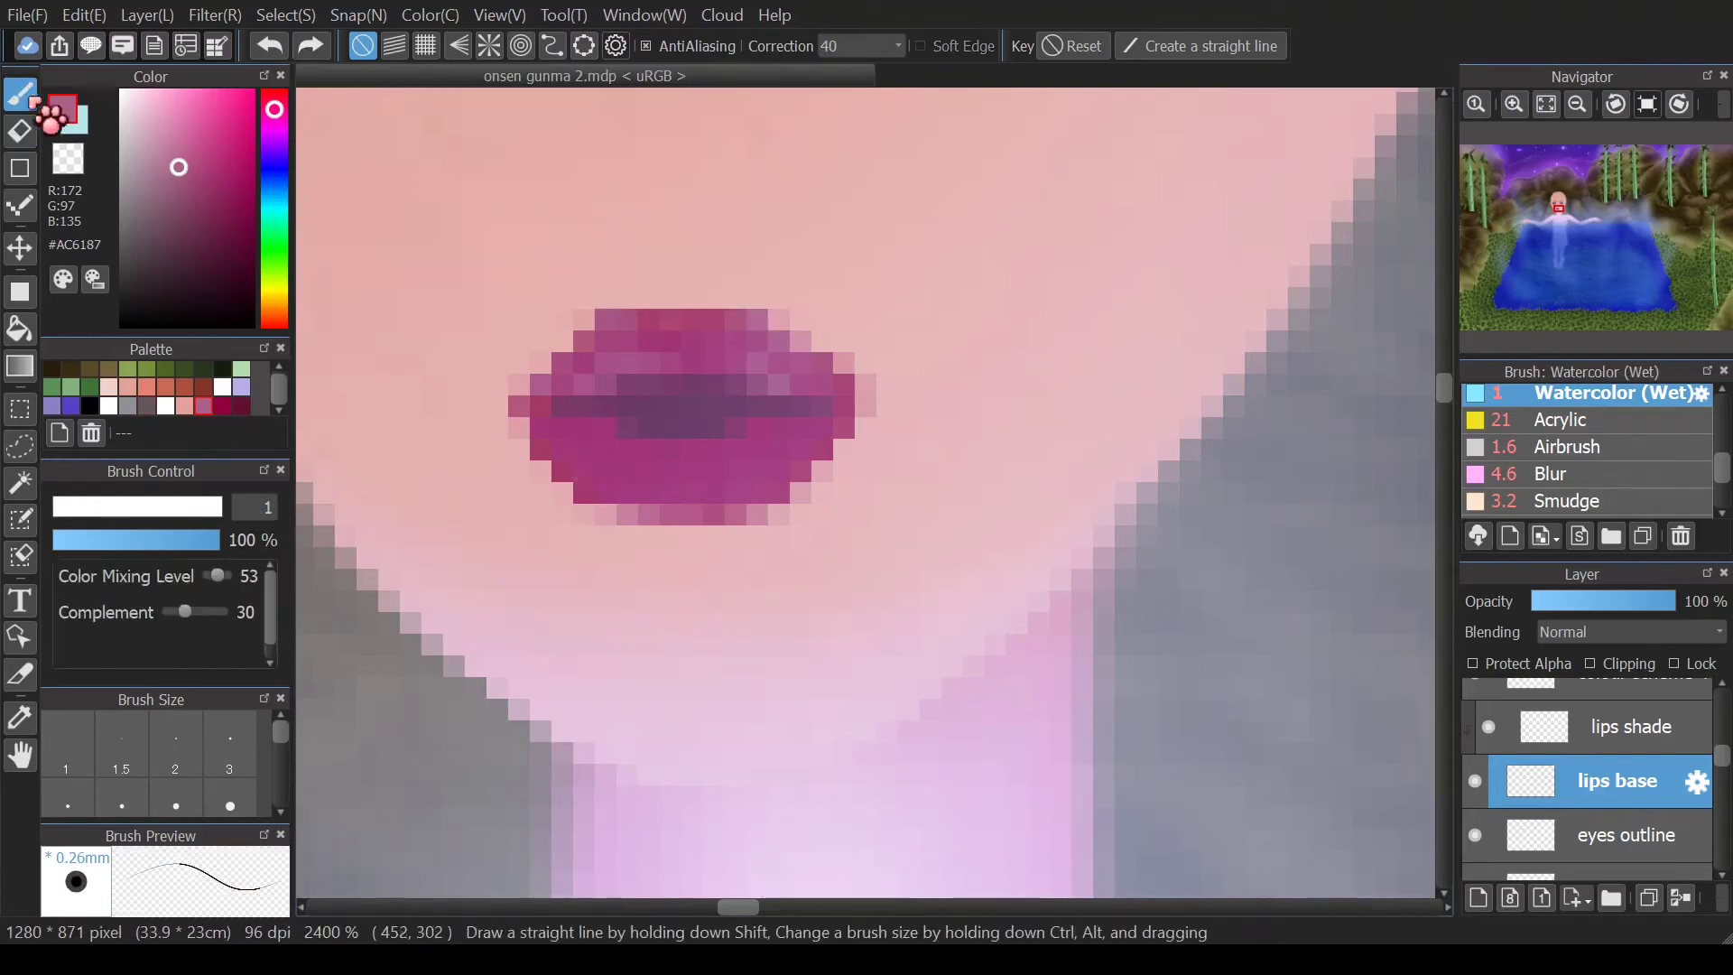
- Paint #AC6187 highlights across the lower lip and soften the upper lip with size 2.1 at 57% opacity
left_click_drag(576, 444, 589, 449)
left_click_drag(589, 454, 788, 456)
left_click_drag(619, 347, 813, 392)
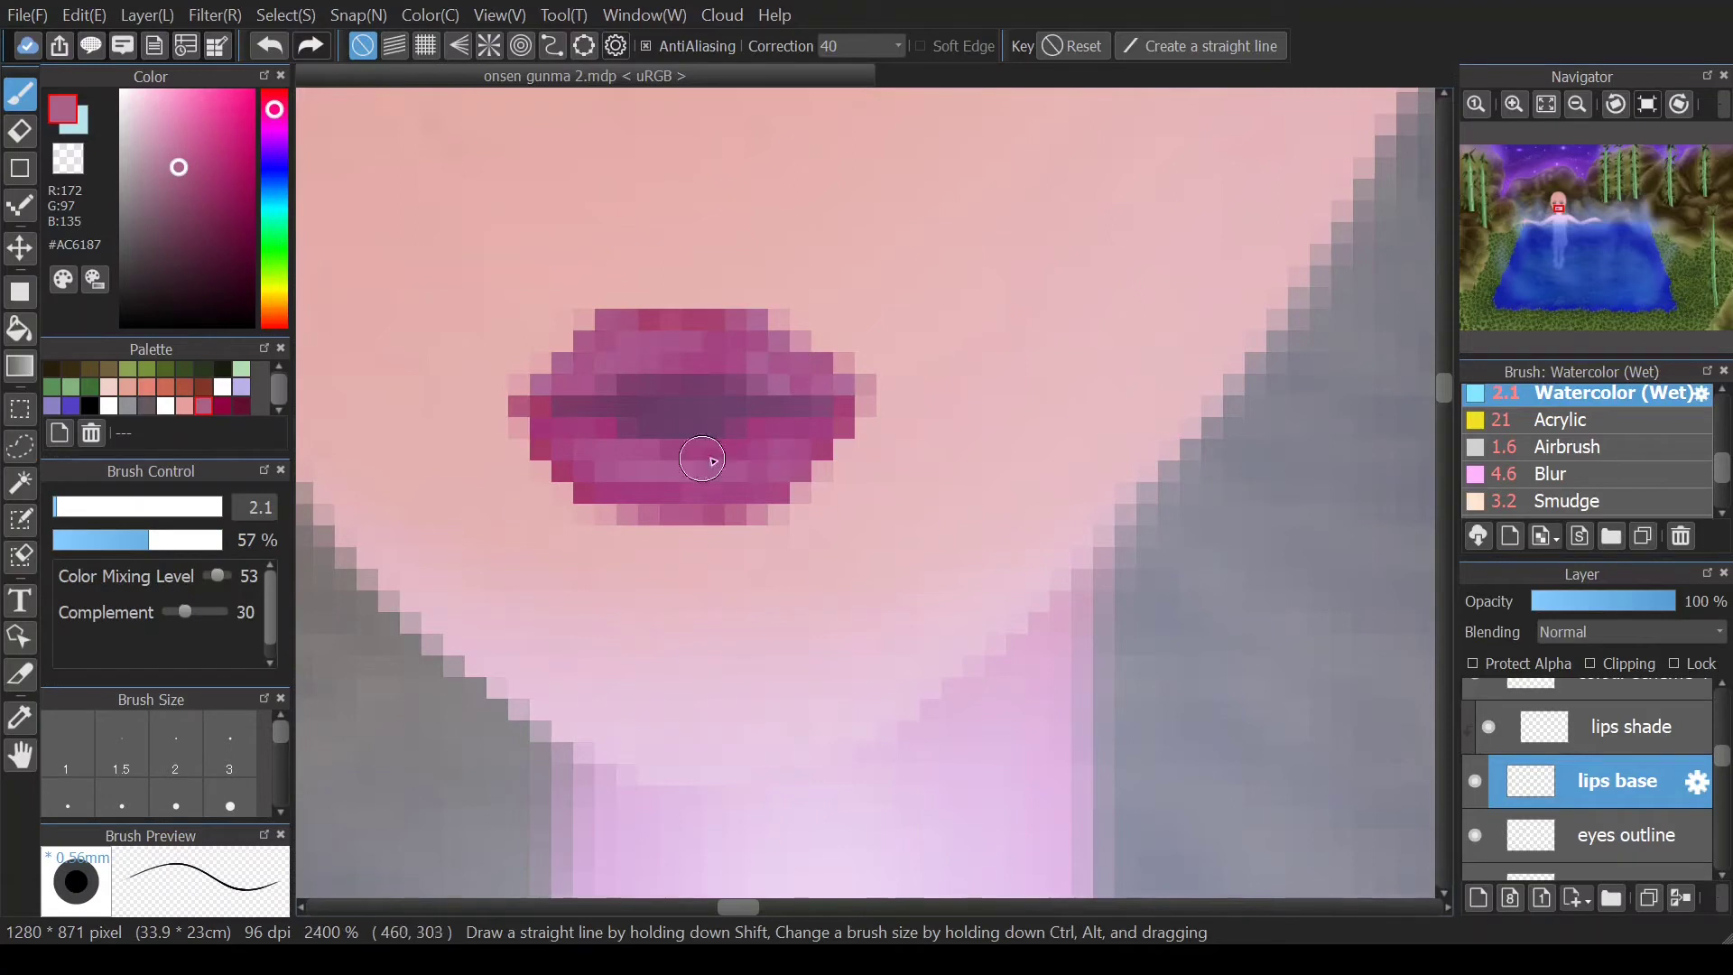
- Retouch the mouth line in #630E2C at size 1.6 and the lip highlights in #AC6187 at size 2.2
left_click(240, 406)
key("[")
left_click(204, 406)
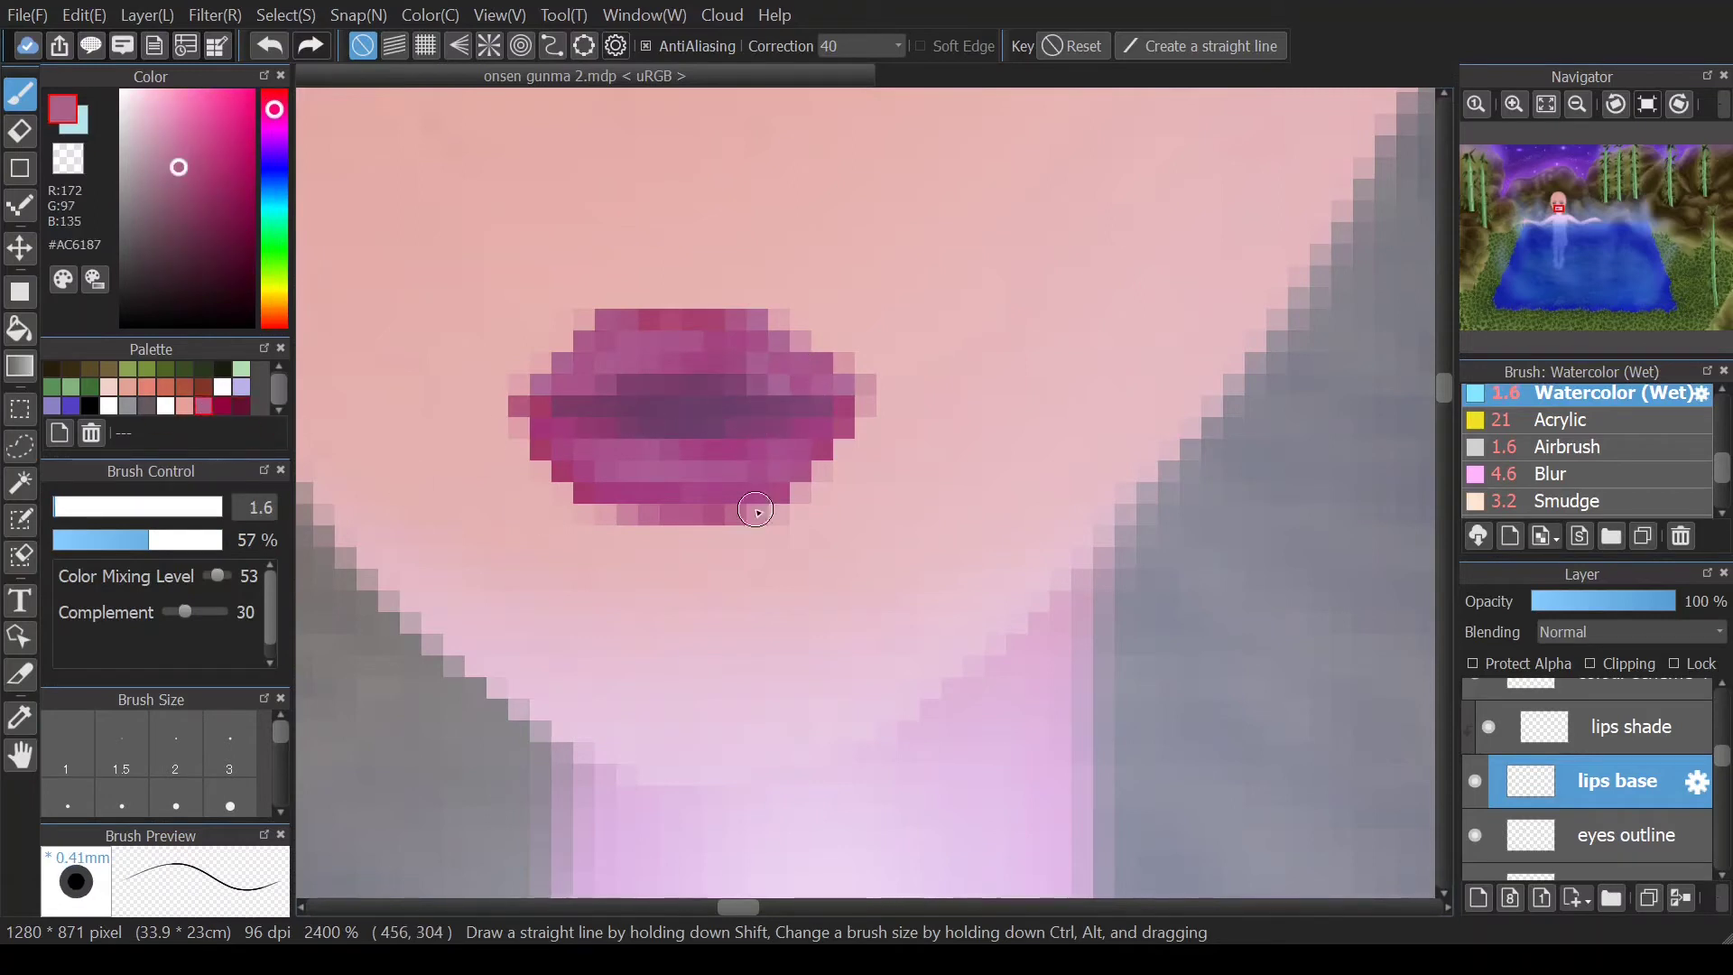
key("]")
left_click_drag(742, 466, 704, 462)
key("ctrl+z")
left_click(662, 358)
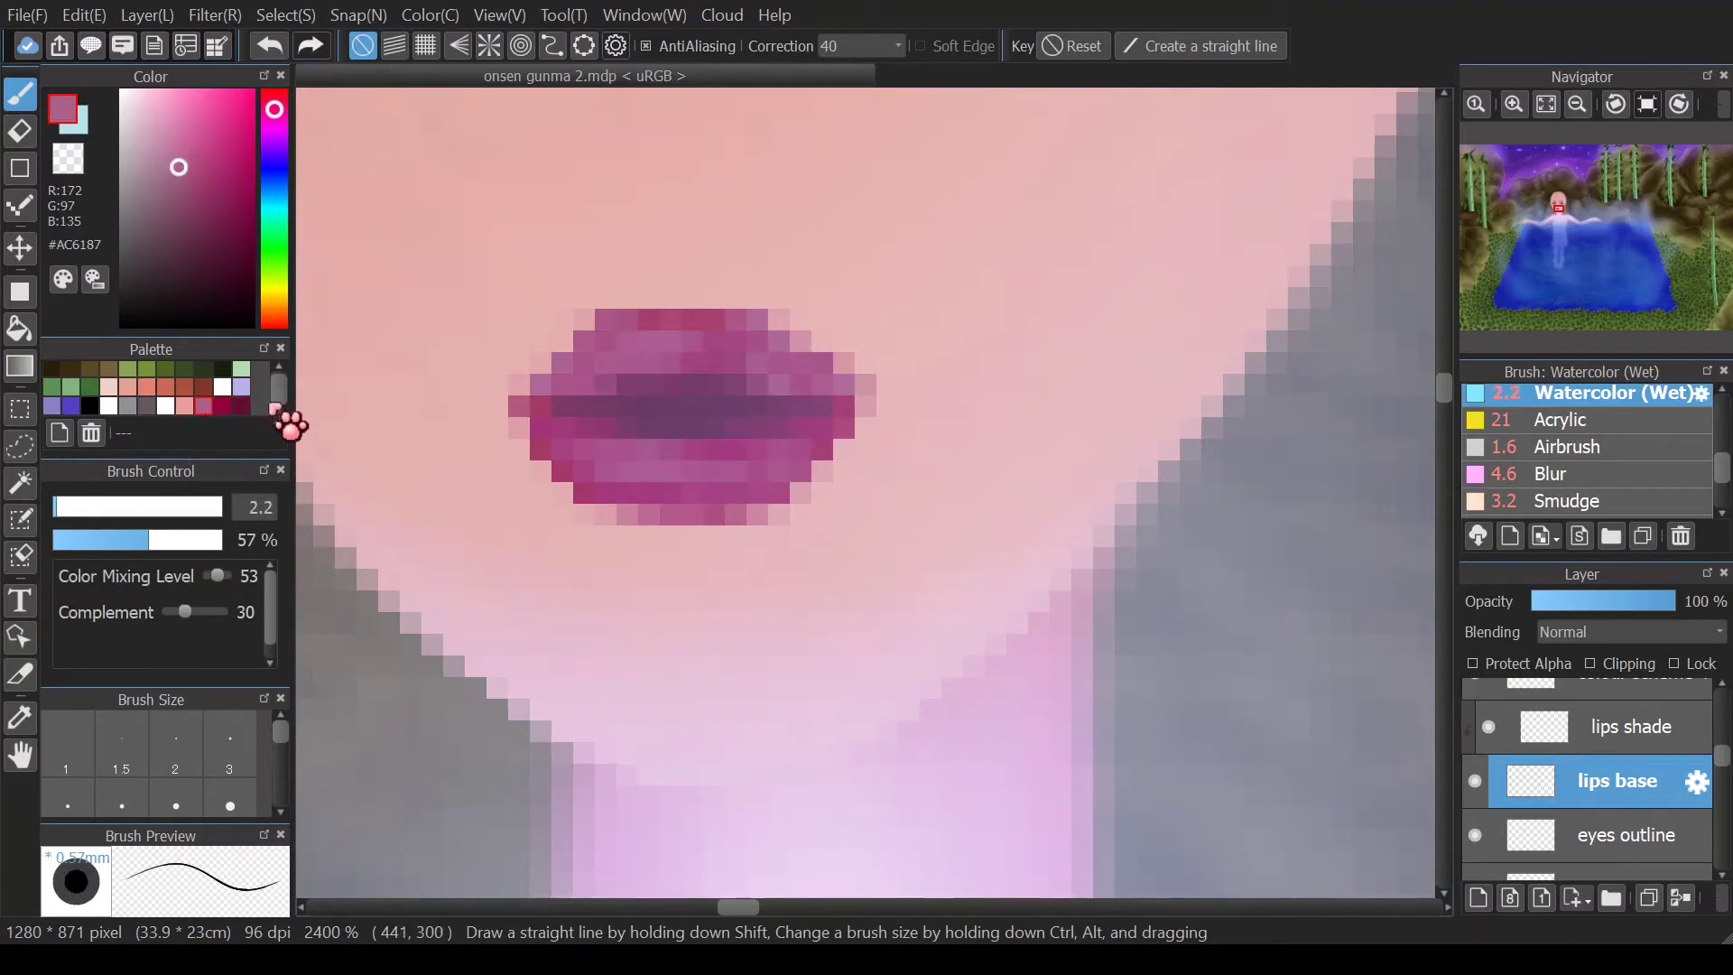
- Darken the centre of the mouth in black with the Watercolor (Wet) brush at size 1.4
scroll(709, 370, "down", 8)
scroll(713, 375, "up", 8)
left_click(122, 326)
key("[")
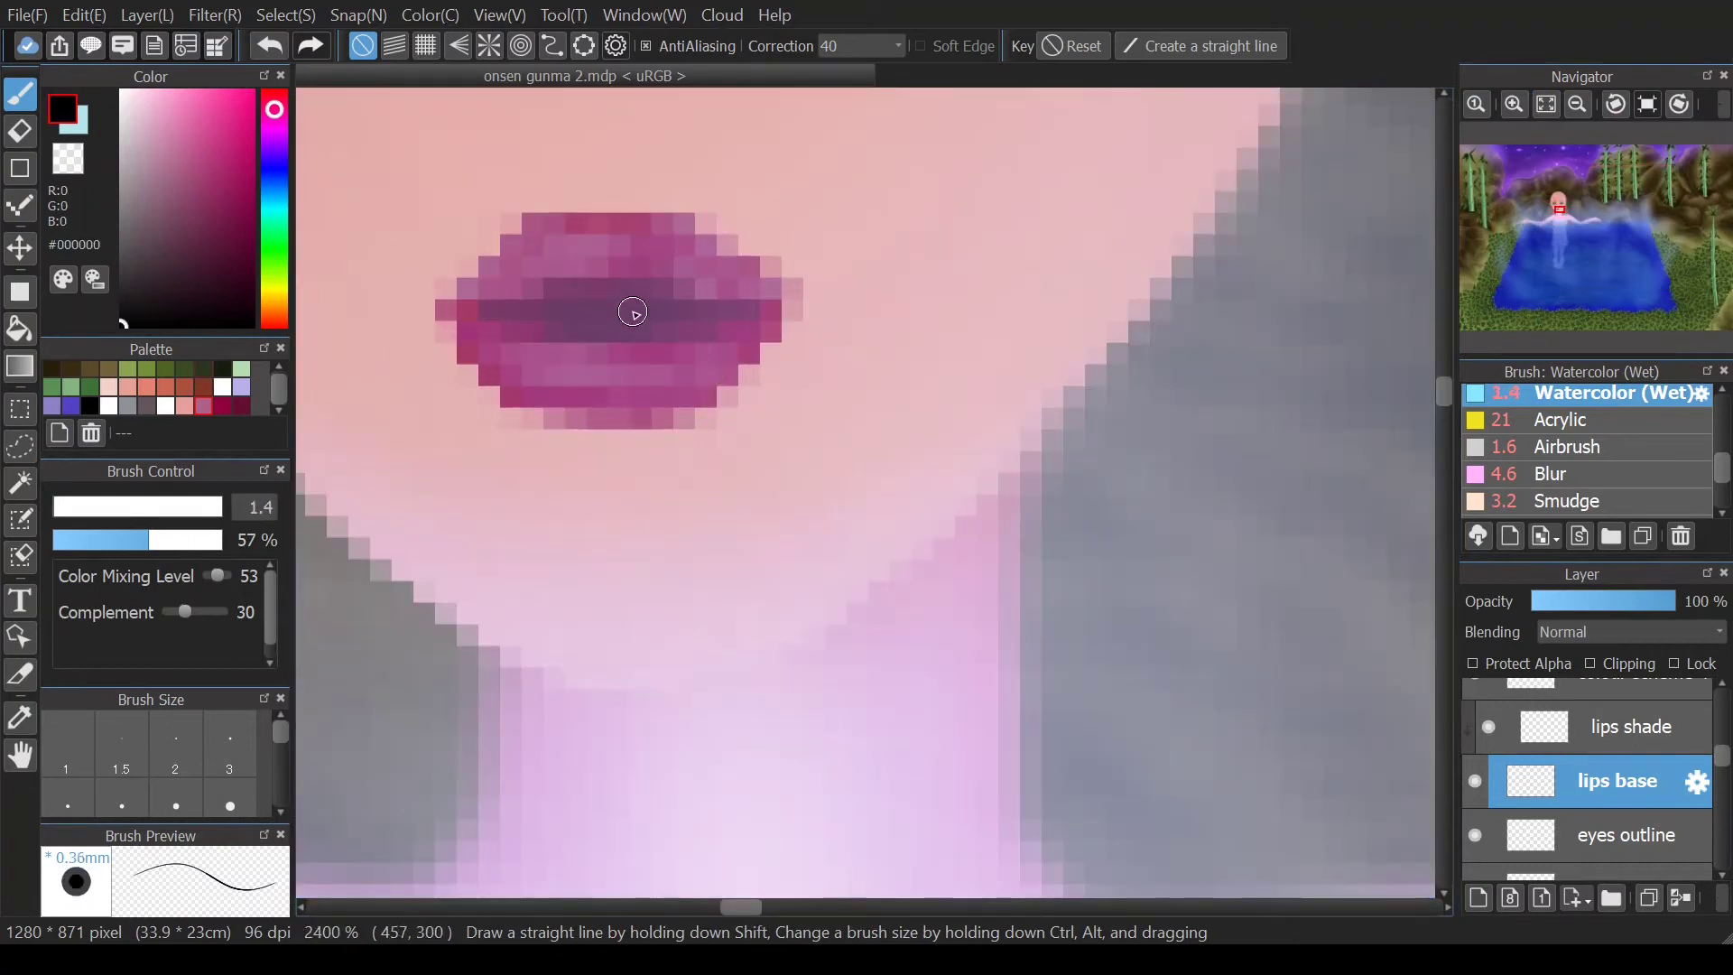
- Compare the lips with the lips shade layer hidden and shown, and delete that layer
left_click(1488, 727)
left_click(1488, 727)
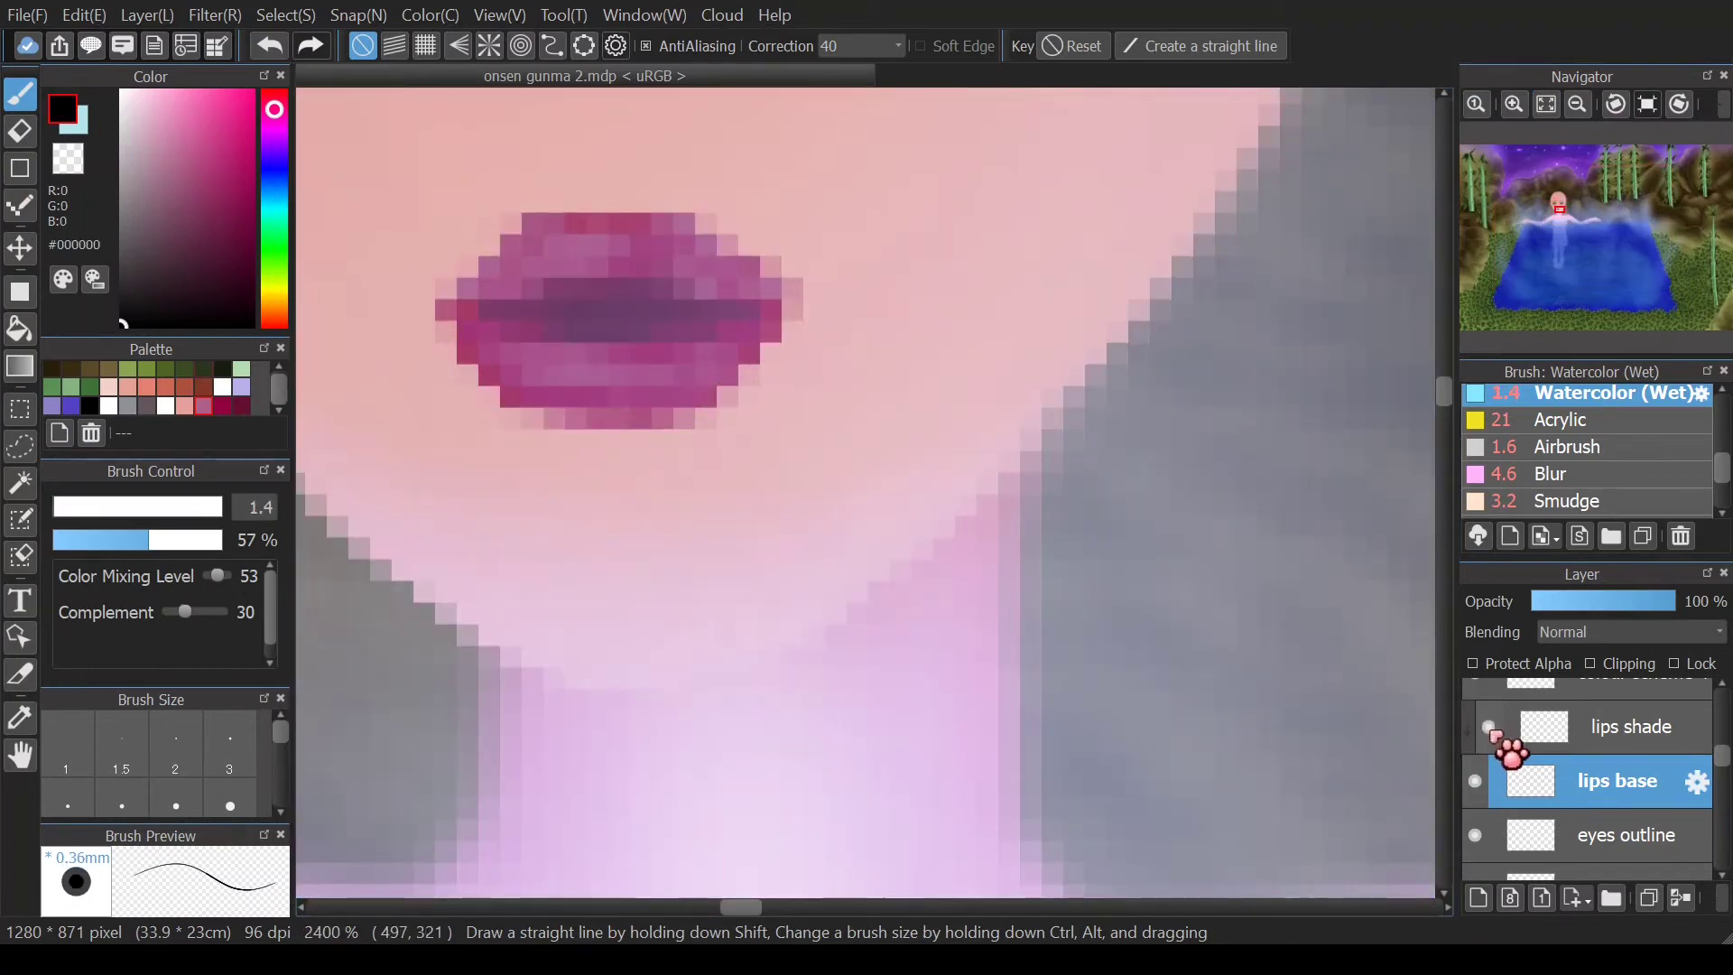
left_click(1489, 727)
left_click(1545, 730)
left_click(1718, 896)
left_click(1516, 727)
left_click(1474, 726)
left_click(1474, 726)
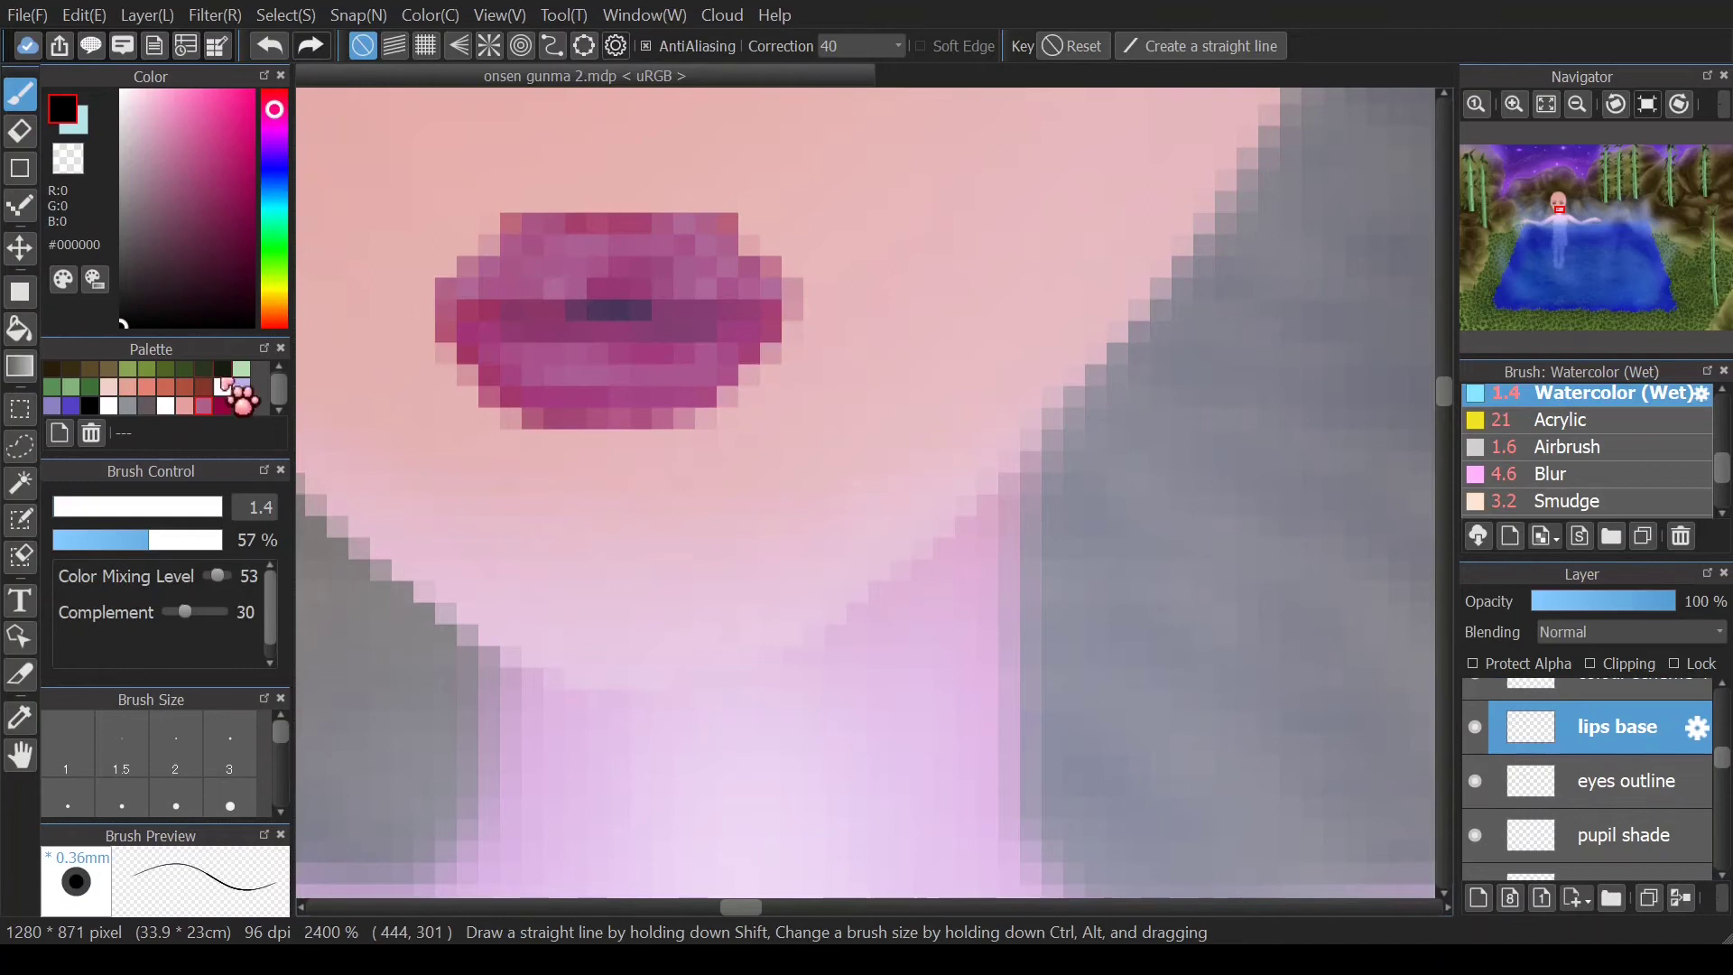
- Add bright pink #DE3089 to the palette and outline the edges of the lips with a size 1.2 brush
left_click(204, 405)
left_click_drag(276, 395, 273, 408)
left_click(154, 402)
key("bracketleft")
key("bracketleft")
key("bracketright")
left_click_drag(450, 282, 542, 230)
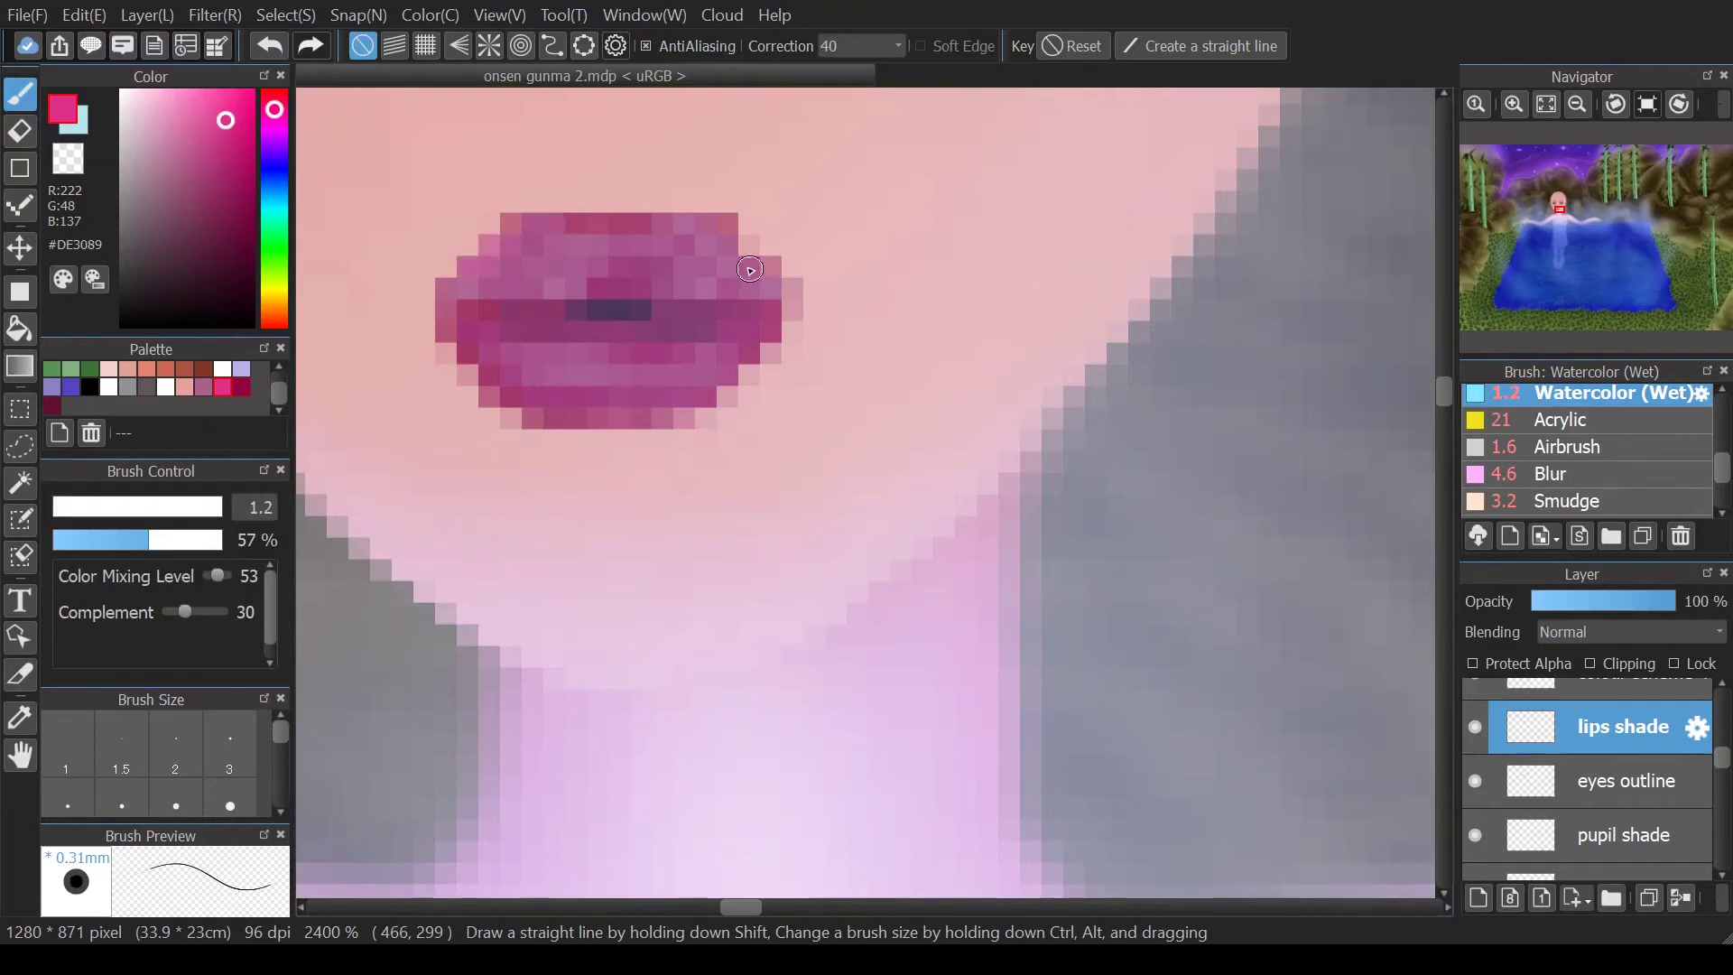
mouse_move(442, 342)
left_mouse_down()
mouse_move(573, 428)
mouse_move(723, 406)
mouse_move(795, 312)
left_mouse_up()
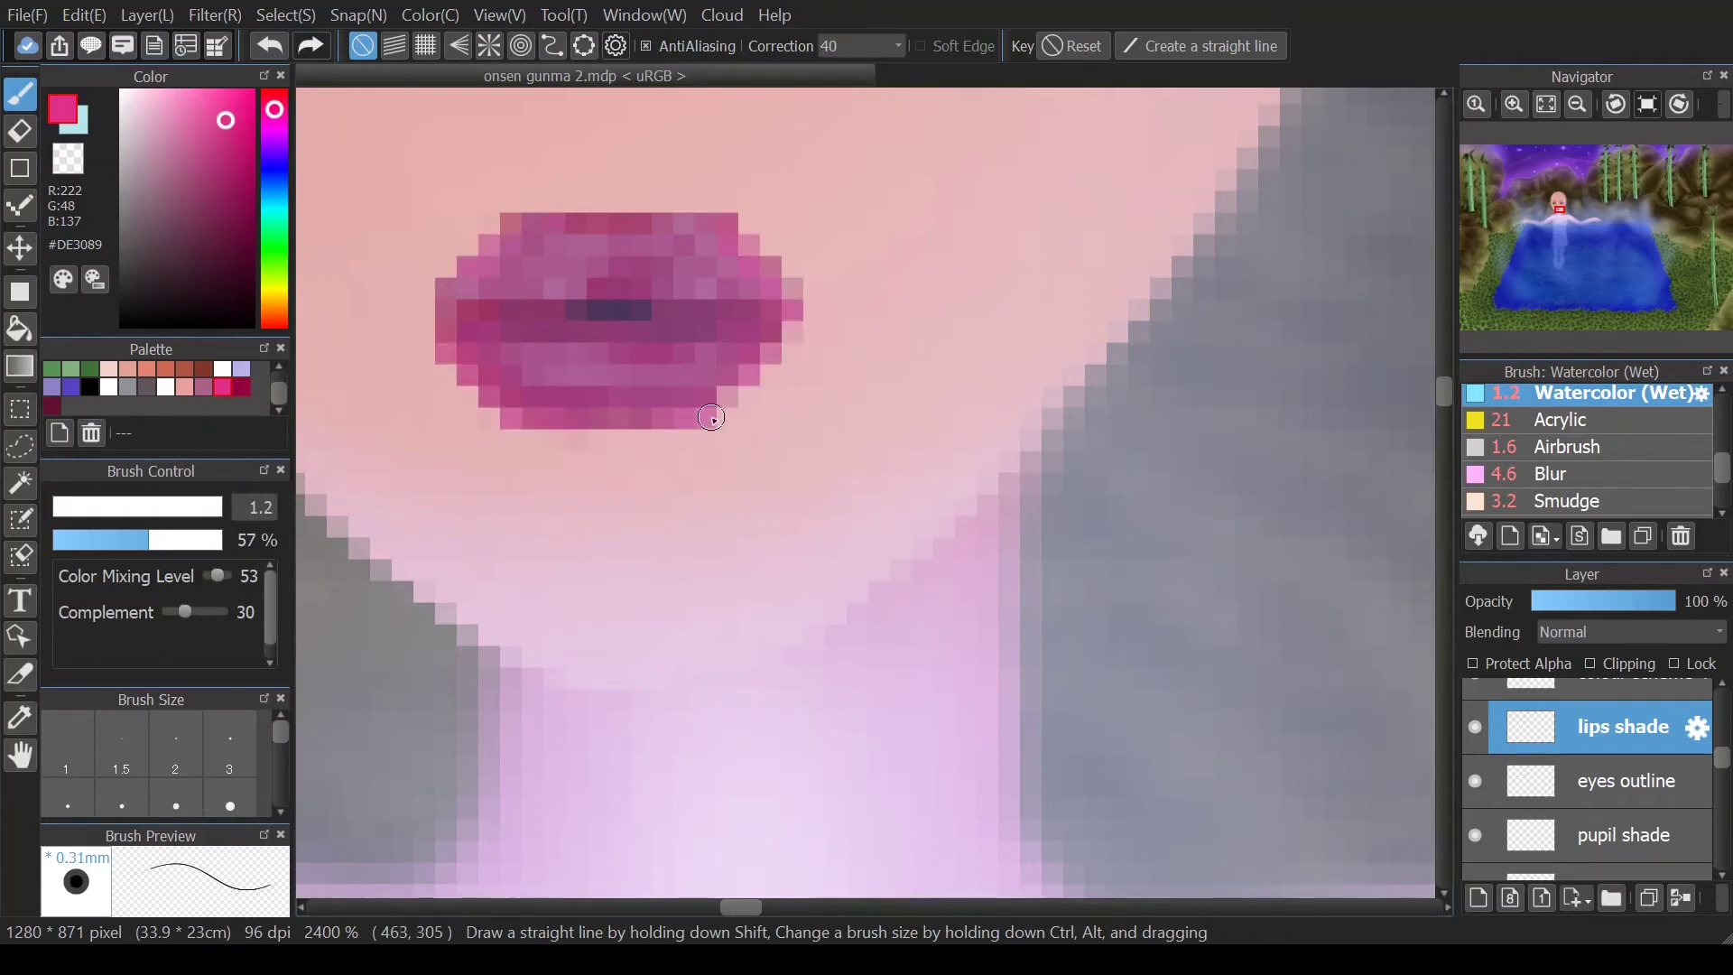
- Set the Blur brush to size 2.1 and pick the dark red #630E2C
left_click(242, 388)
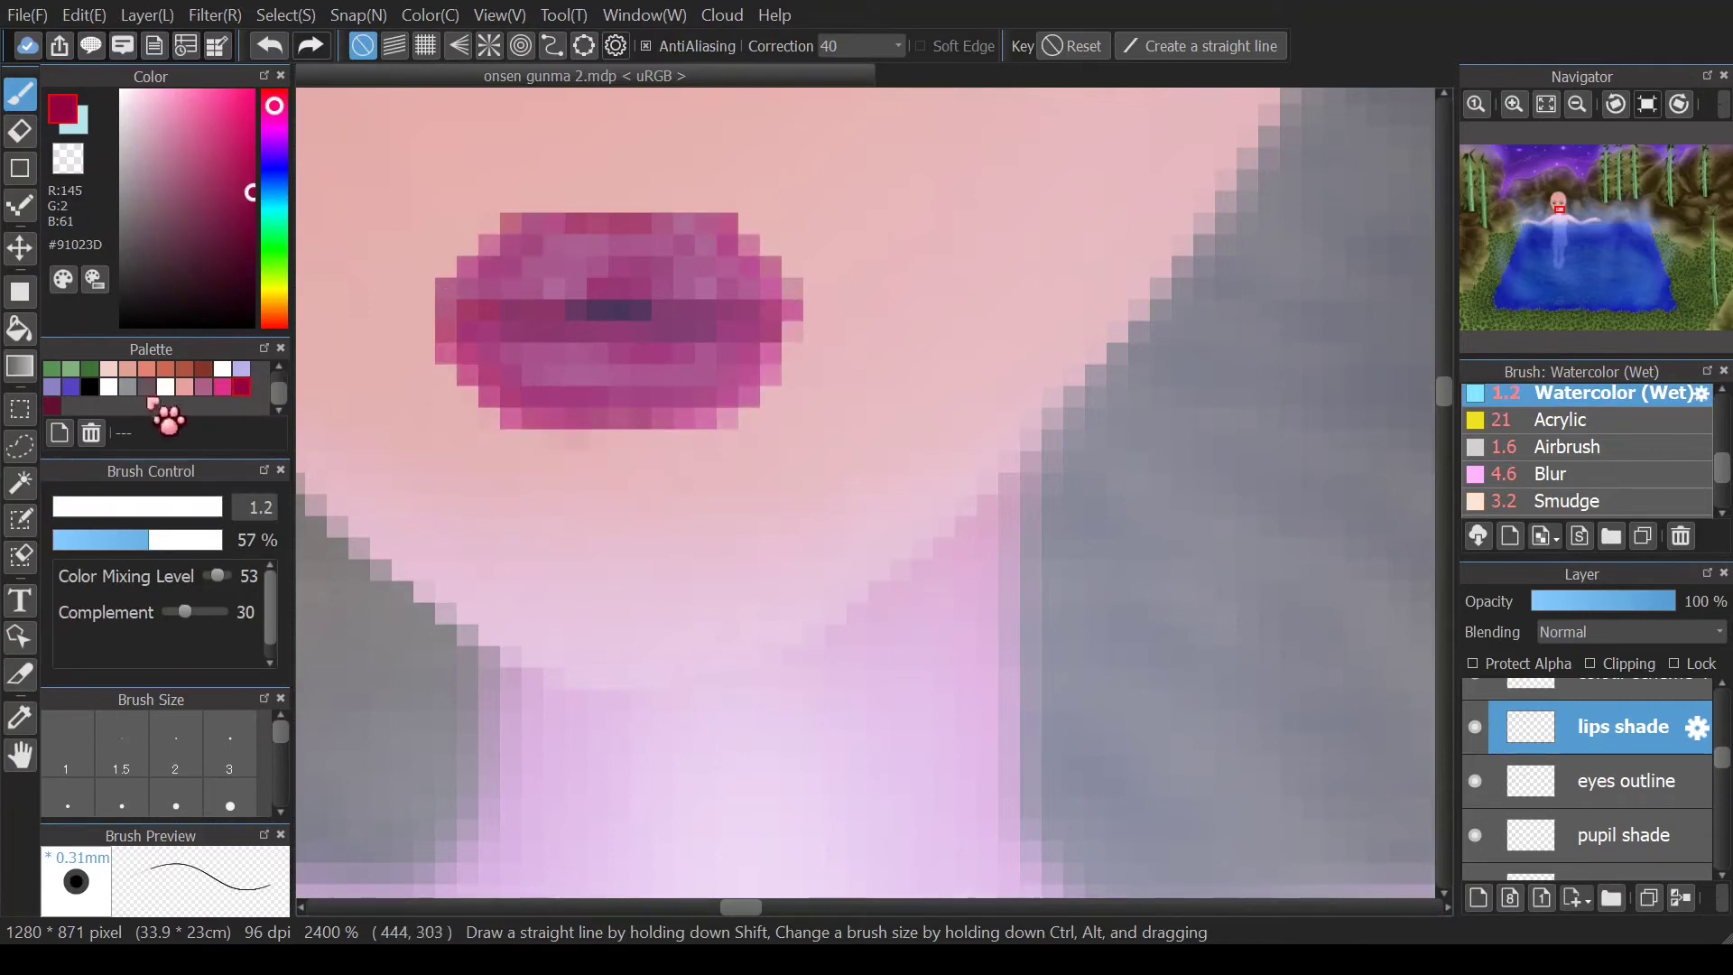
left_click(1552, 473)
key("bracketleft")
key("bracketleft")
key("bracketleft")
key("bracketleft")
key("bracketleft")
key("bracketleft")
key("bracketleft")
left_click(51, 405)
key("bracketleft")
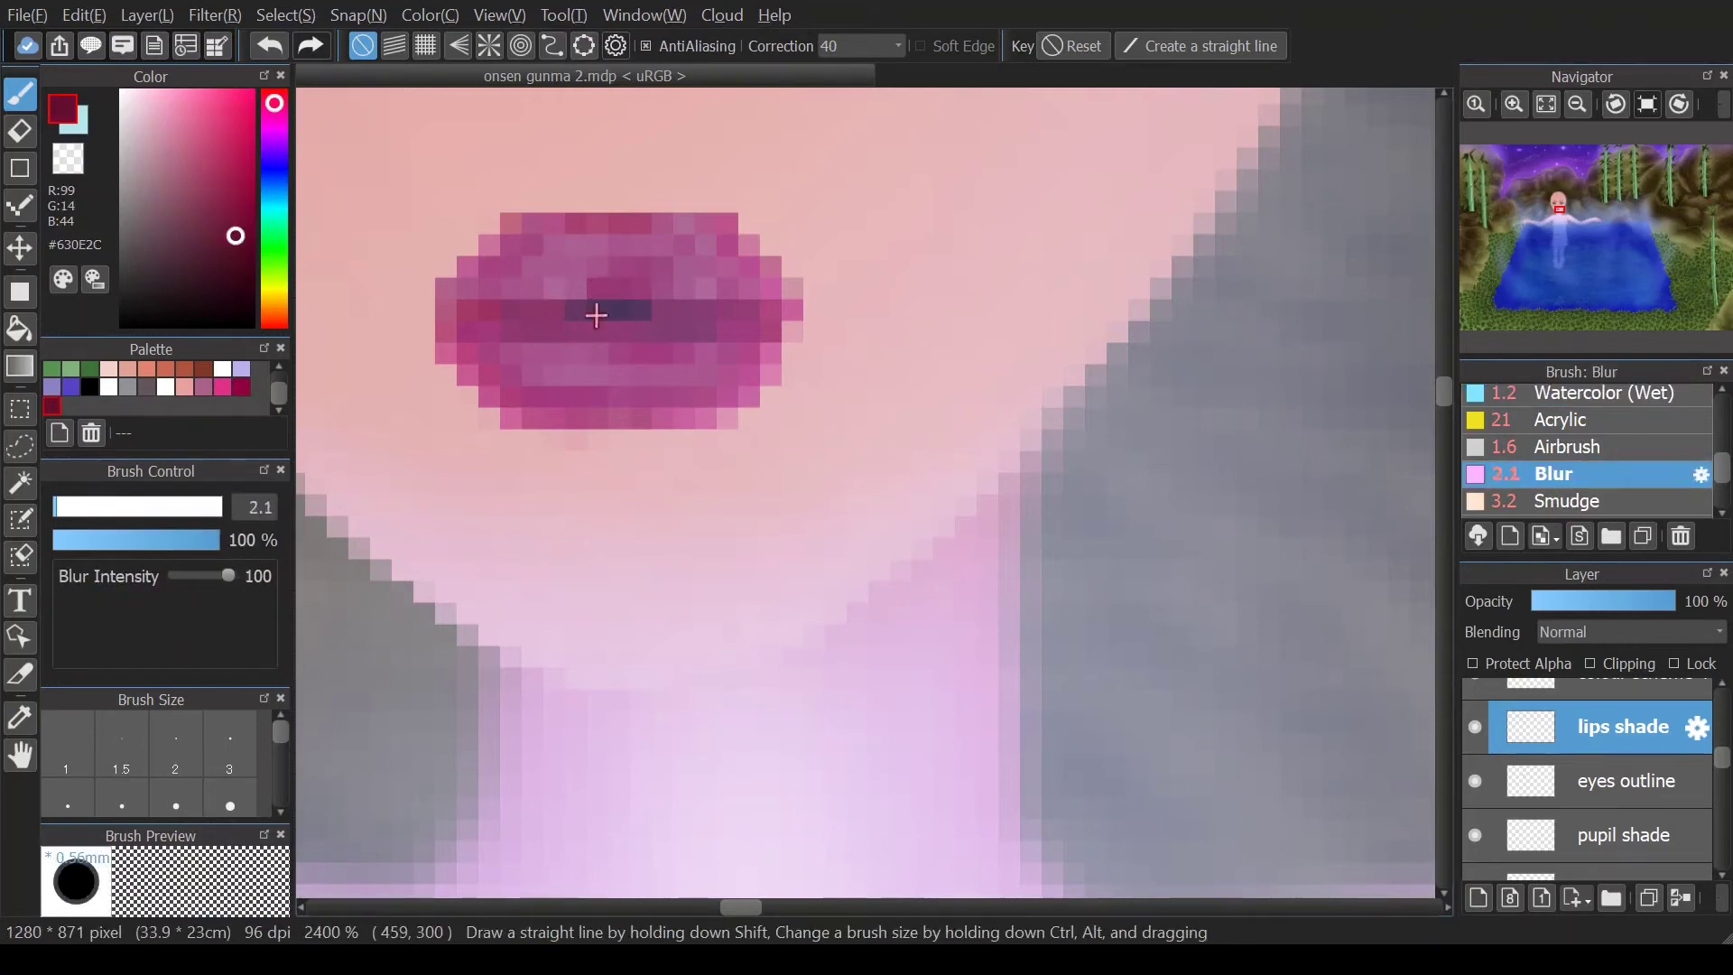
- Paint over the black mark in the mouth's centre in #630E2C with an enlarged Watercolor (Wet) brush
left_click(1603, 393)
key("bracketright")
key("bracketright")
key("bracketright")
key("bracketright")
key("bracketright")
key("bracketright")
key("bracketright")
mouse_move(568, 310)
left_mouse_down()
mouse_move(646, 313)
mouse_move(591, 291)
left_mouse_up()
- Paint soft #AC6187 highlights on the middle of the lower and upper lips with the brush at size 2.5
key("bracketleft")
key("bracketleft")
key("bracketleft")
left_click(242, 387)
key("bracketleft")
key("bracketleft")
key("bracketleft")
key("bracketleft")
key("bracketleft")
key("bracketright")
left_click(203, 387)
key("bracketright")
key("bracketright")
left_click_drag(636, 354, 708, 356)
left_click_drag(618, 275, 666, 269)
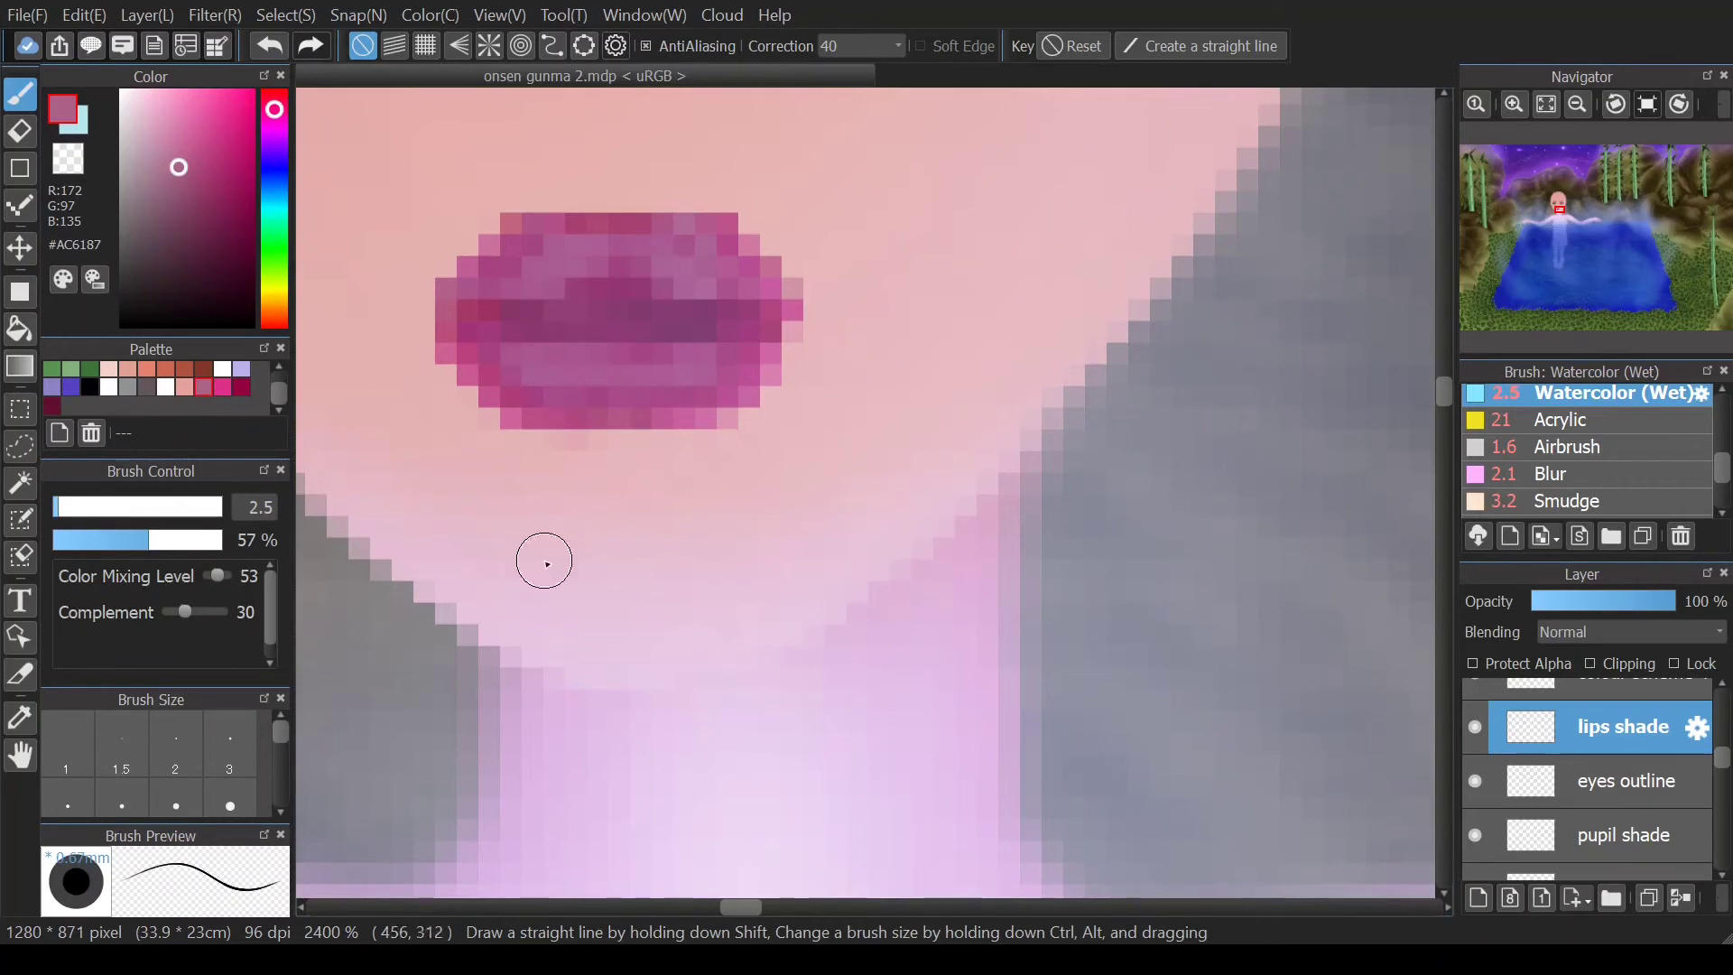
- Deepen the line between the lips in #630E2C, and paint its centre in a darker red with a smaller brush
left_click(52, 405)
left_click_drag(568, 329, 651, 332)
left_click_drag(233, 252, 262, 273)
key("bracketleft")
left_click_drag(615, 317, 680, 320)
- Try the pinkish #E7A29D with a size 1 brush and the Blur brush at size 3 on the lips
left_click(184, 386)
key("bracketleft")
key("bracketleft")
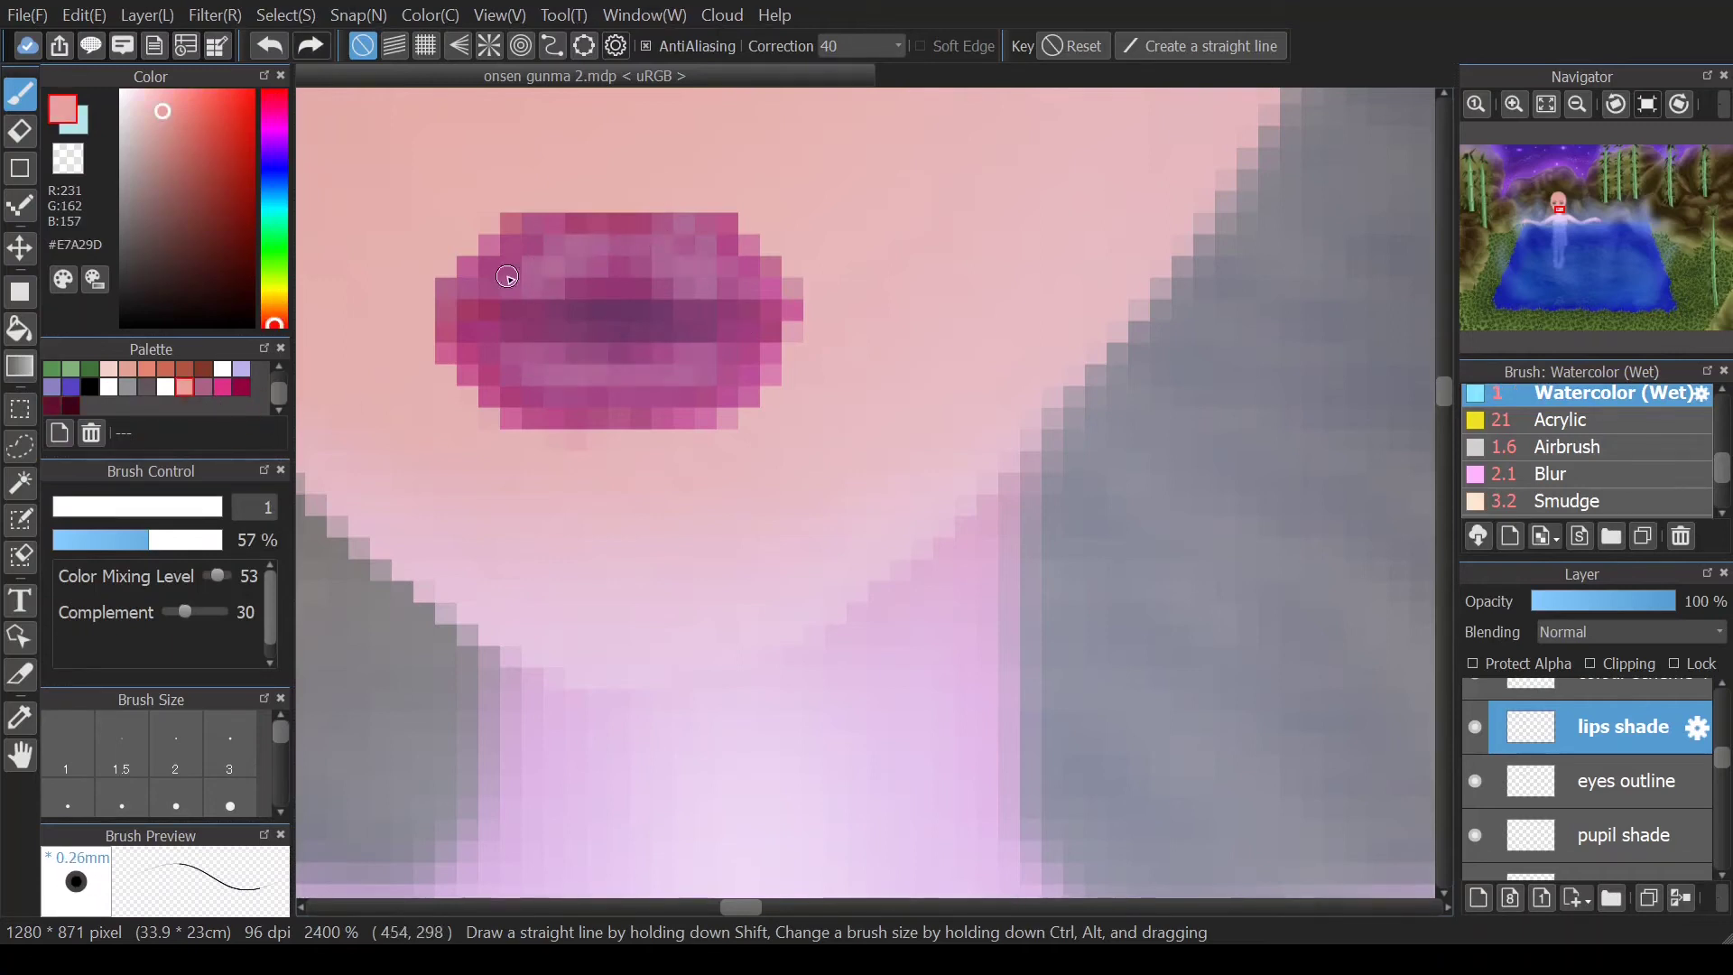
left_click(1575, 476)
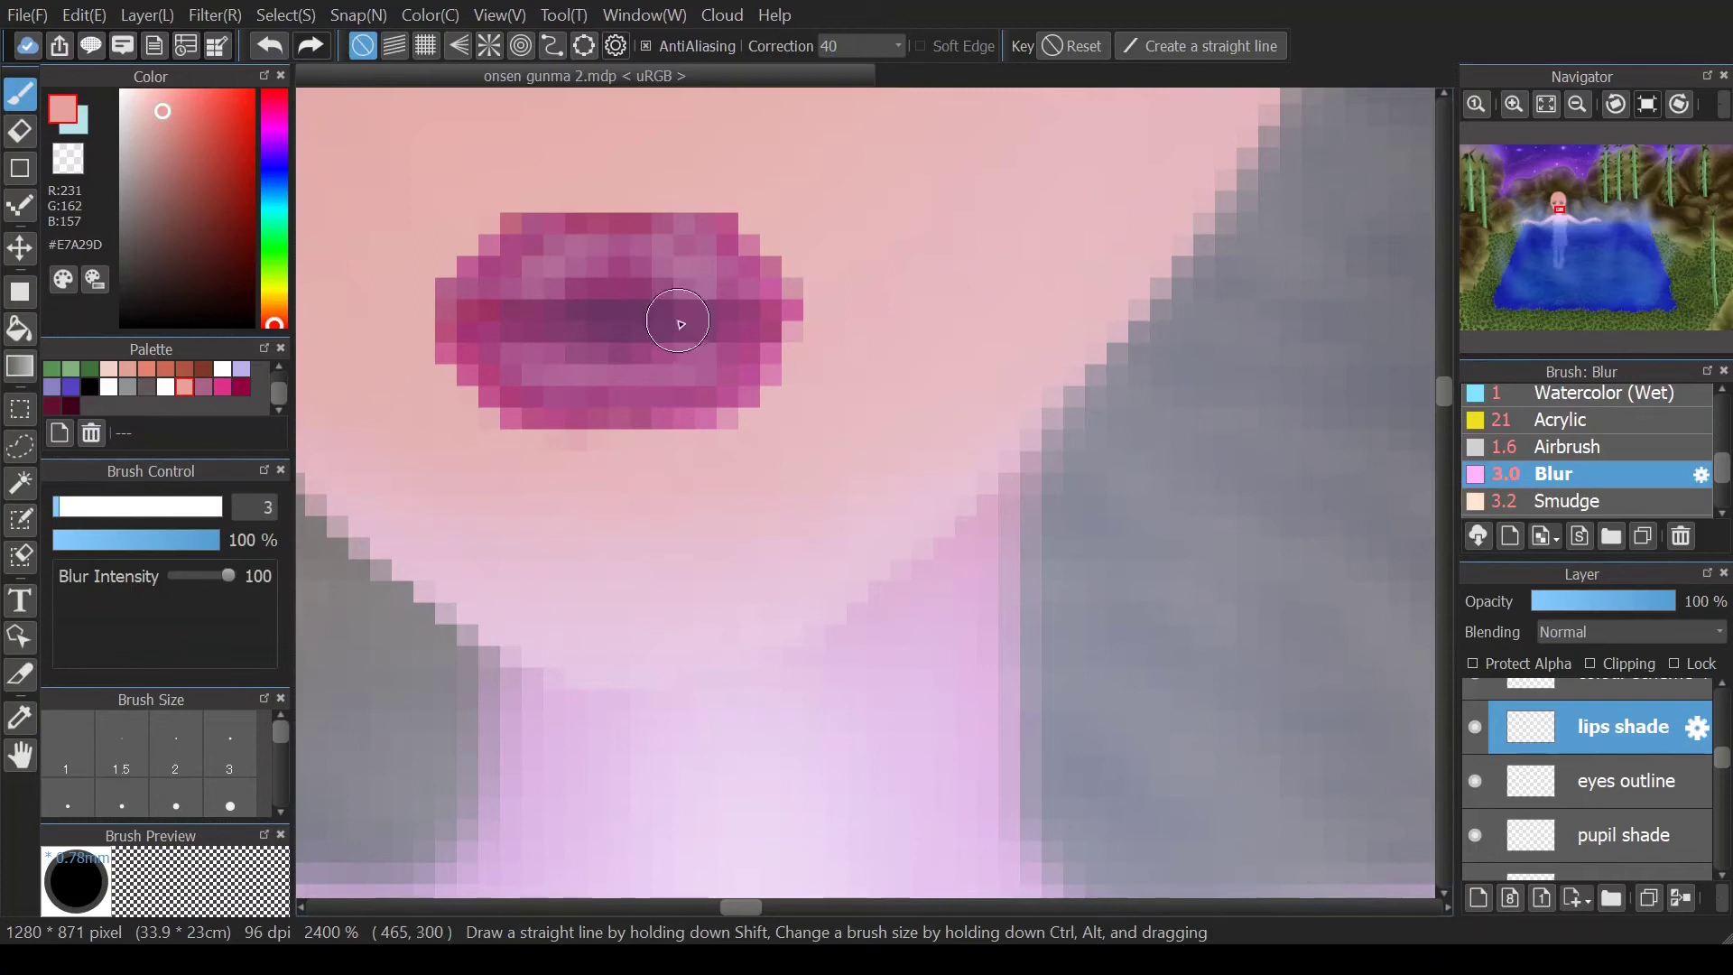
scroll(1588, 452, "up", 3)
scroll(1588, 451, "down", 3)
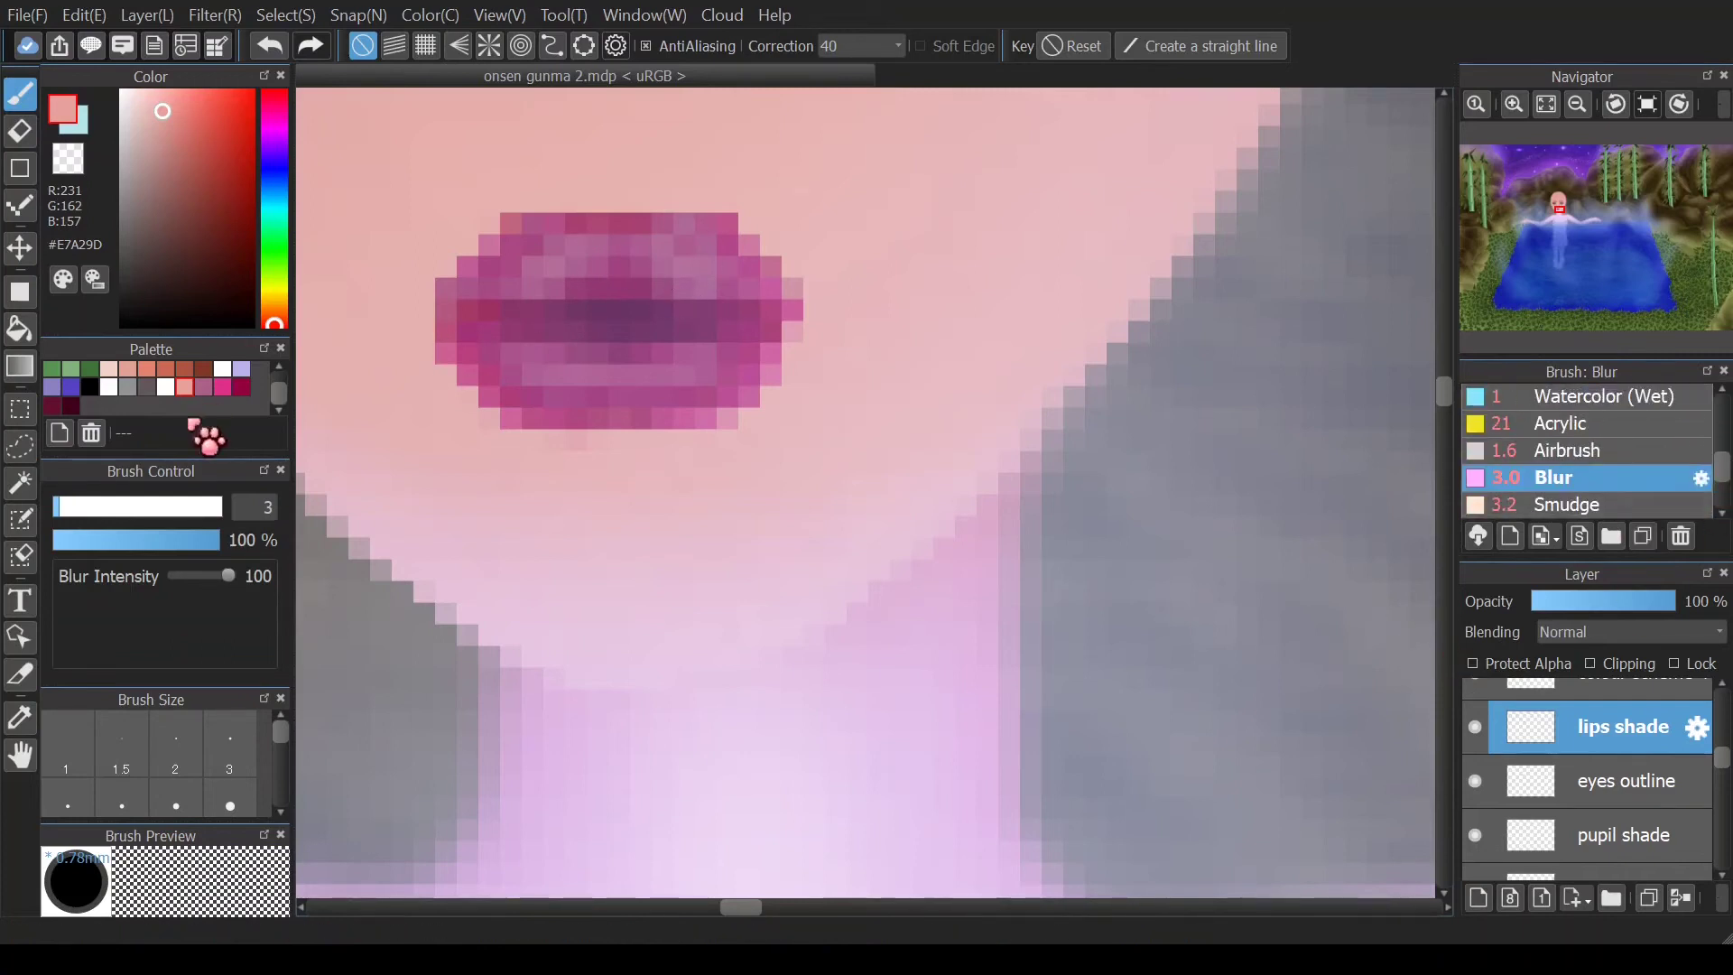
- Paint white #FEFFFF highlights on the upper lip's middle and along the lower lip with Watercolor (Wet), raising its opacity to 100%
left_click(166, 387)
left_click_drag(619, 271, 552, 267, "ctrl+alt")
left_click(1583, 396)
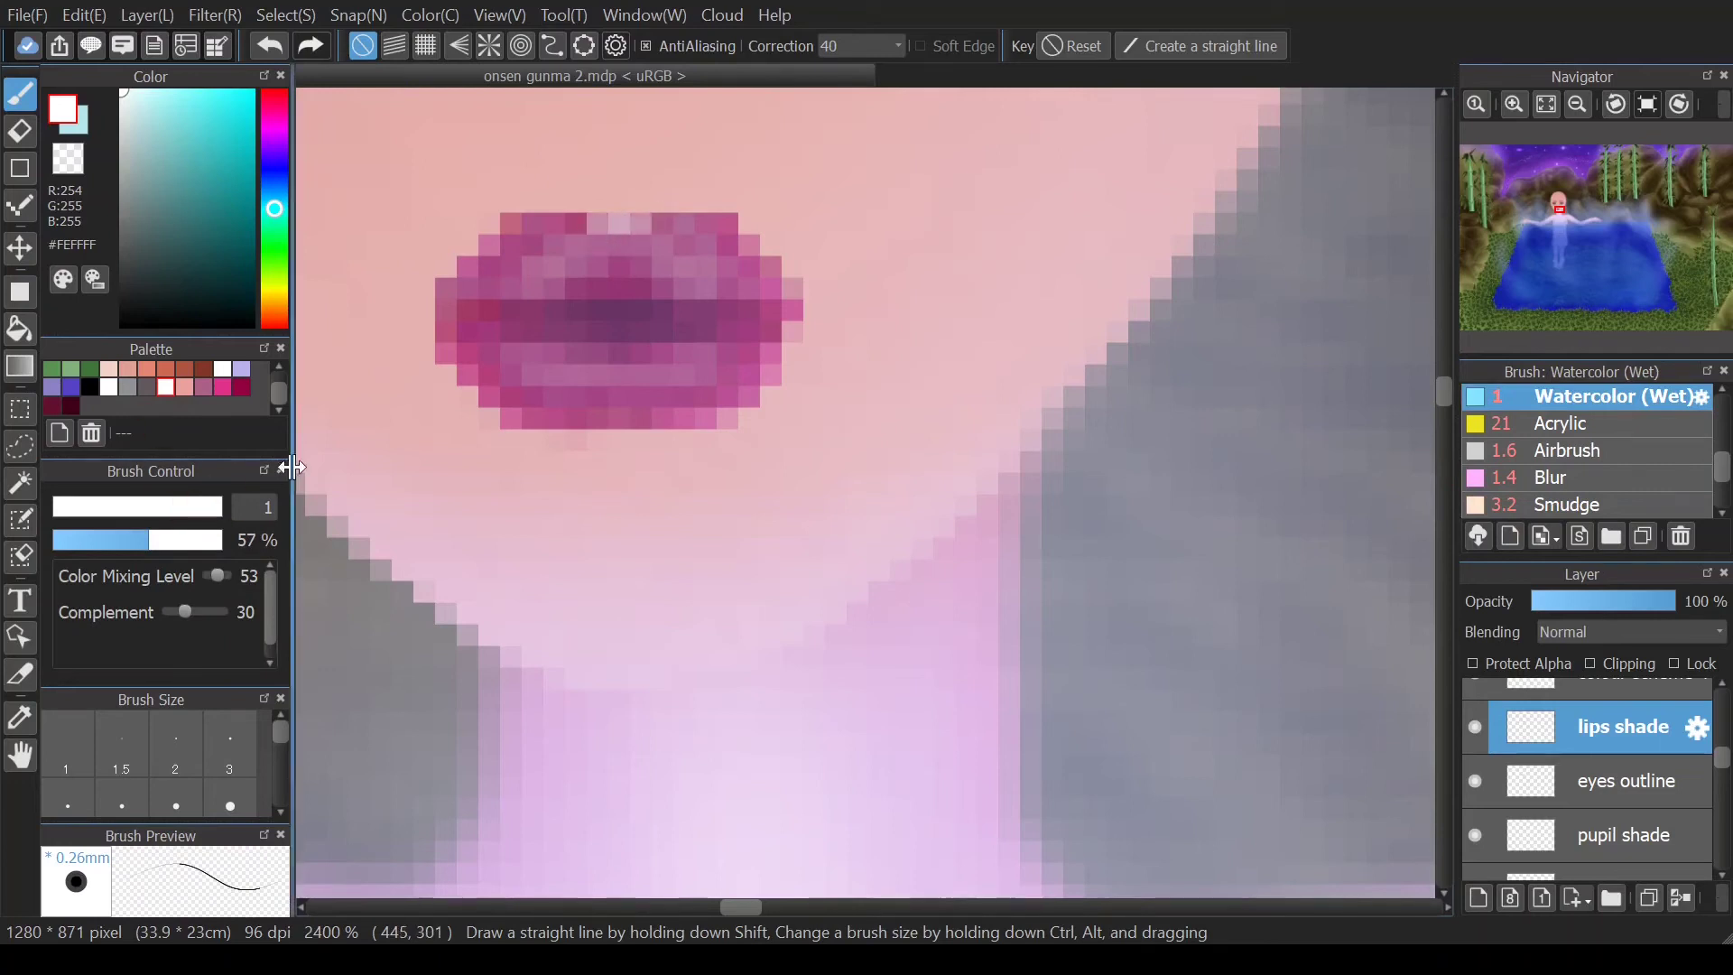
left_click(220, 539)
left_click_drag(661, 379, 522, 365)
- Dab small white highlights on both sides of the upper lip and on the lower lip with the brush at size 1.3
left_click_drag(562, 281, 572, 282, "ctrl+alt")
left_click(565, 256)
key("ctrl+z")
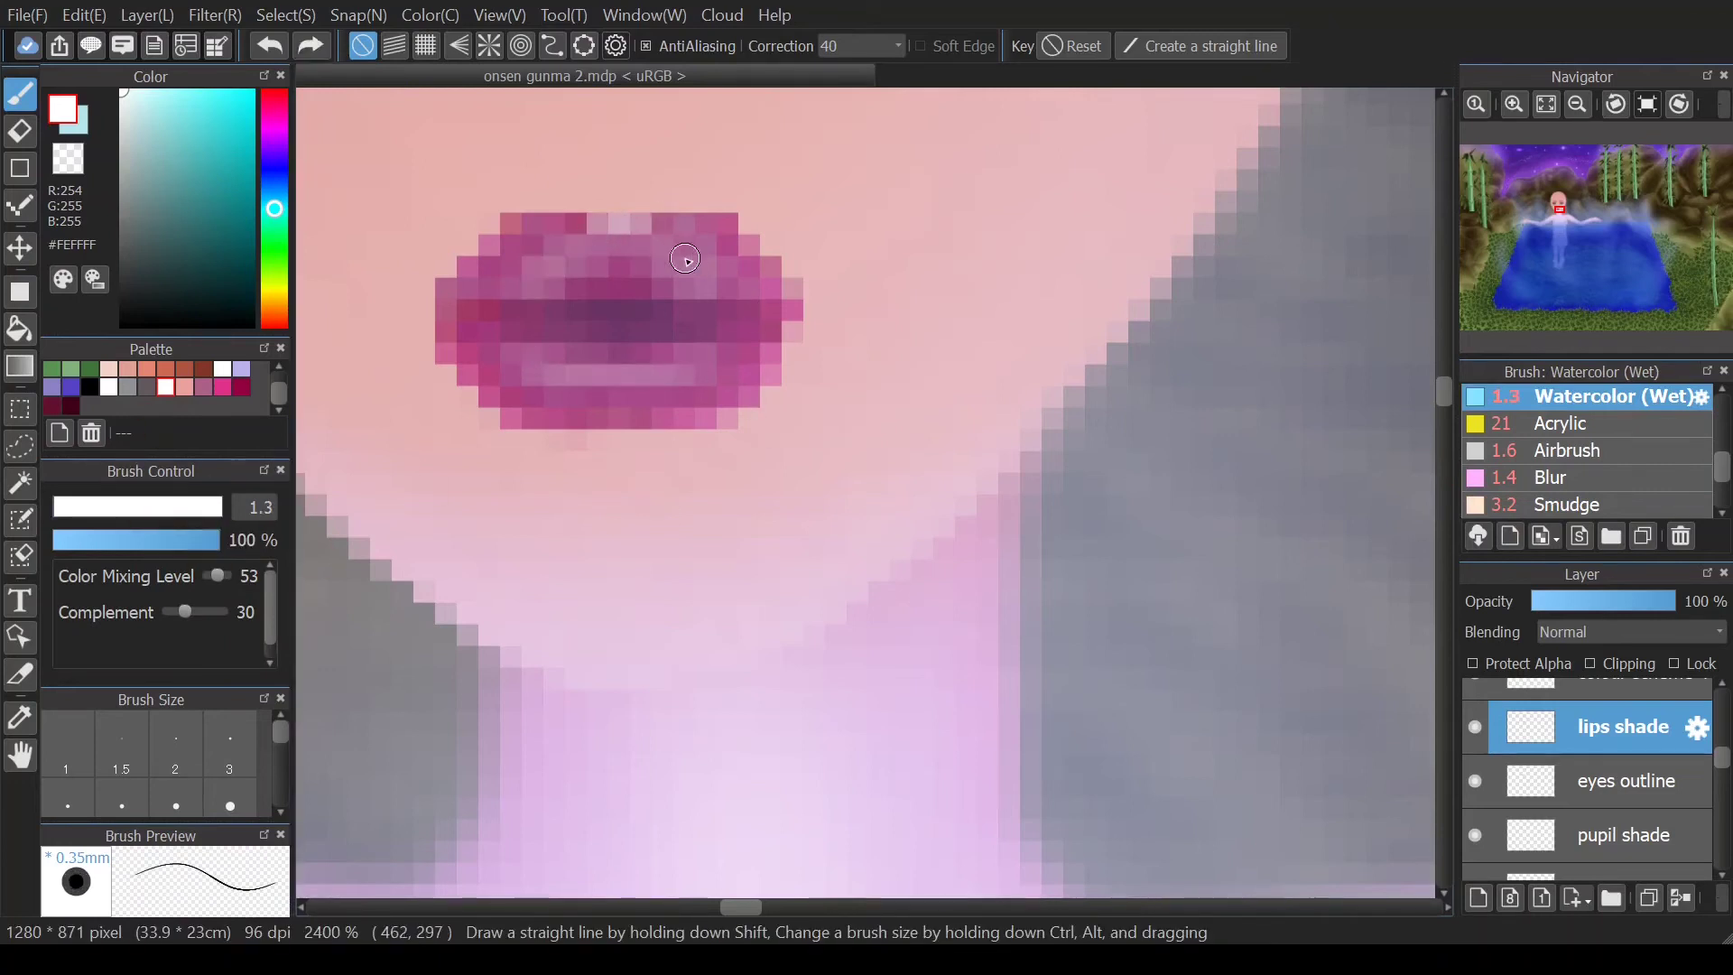
left_click(682, 265)
left_click(539, 268)
left_click_drag(551, 374, 598, 382)
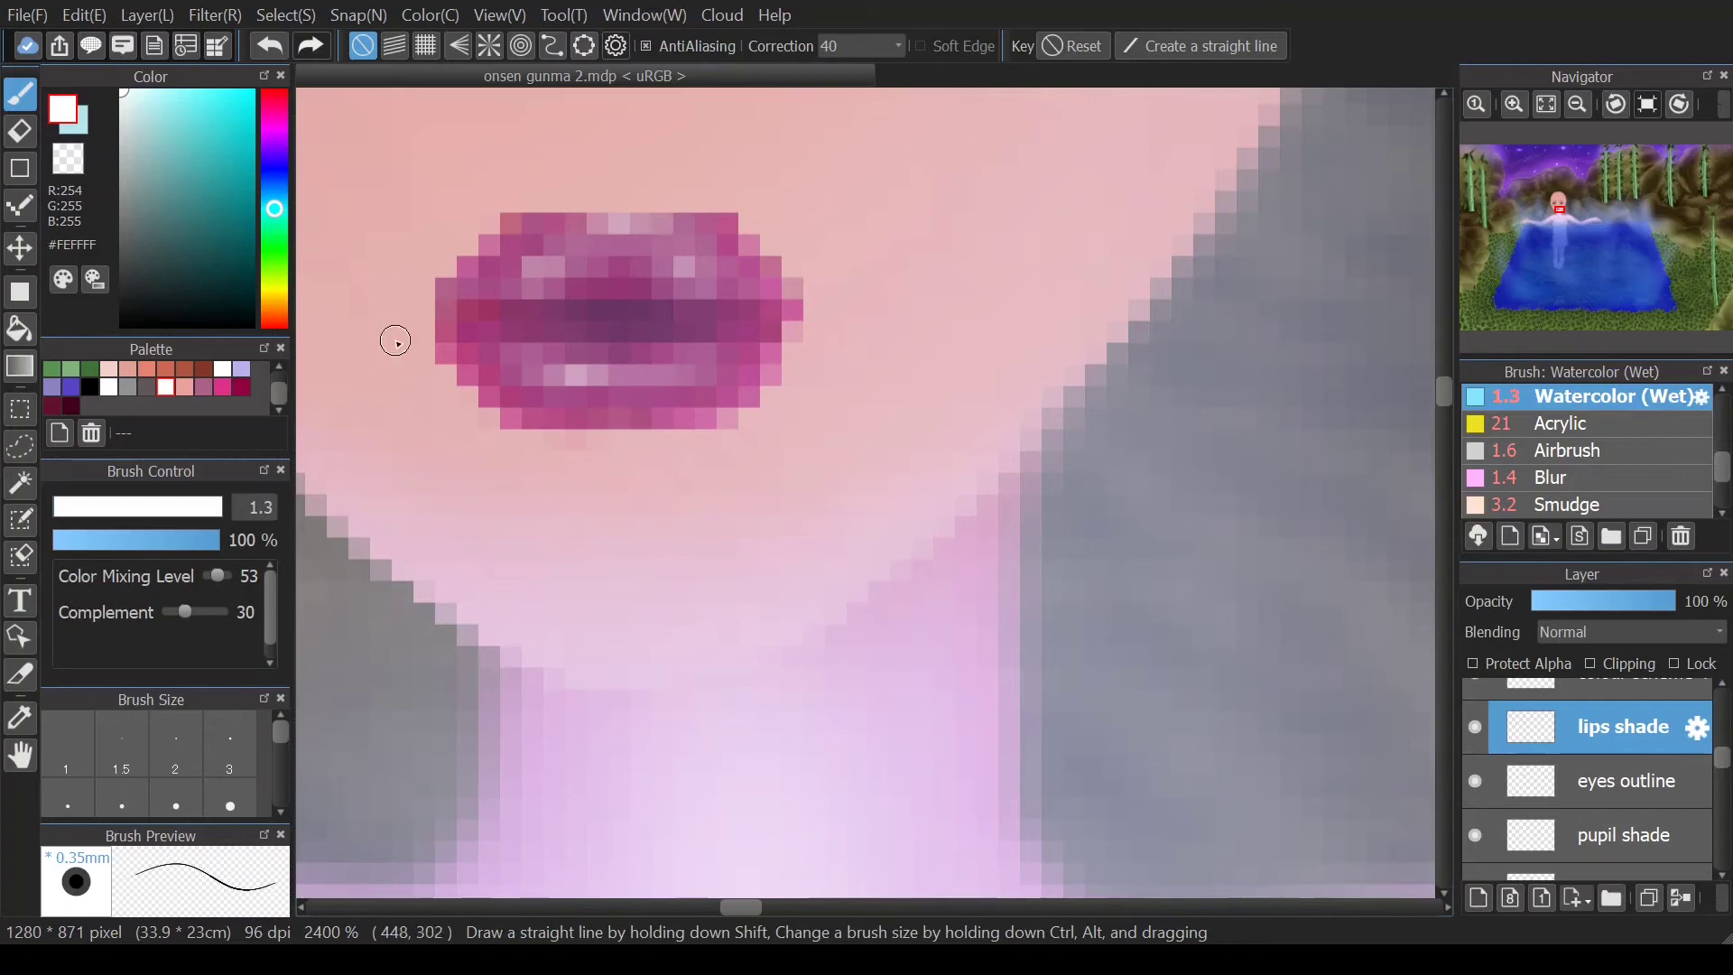
key("ctrl+z")
key("ctrl+z")
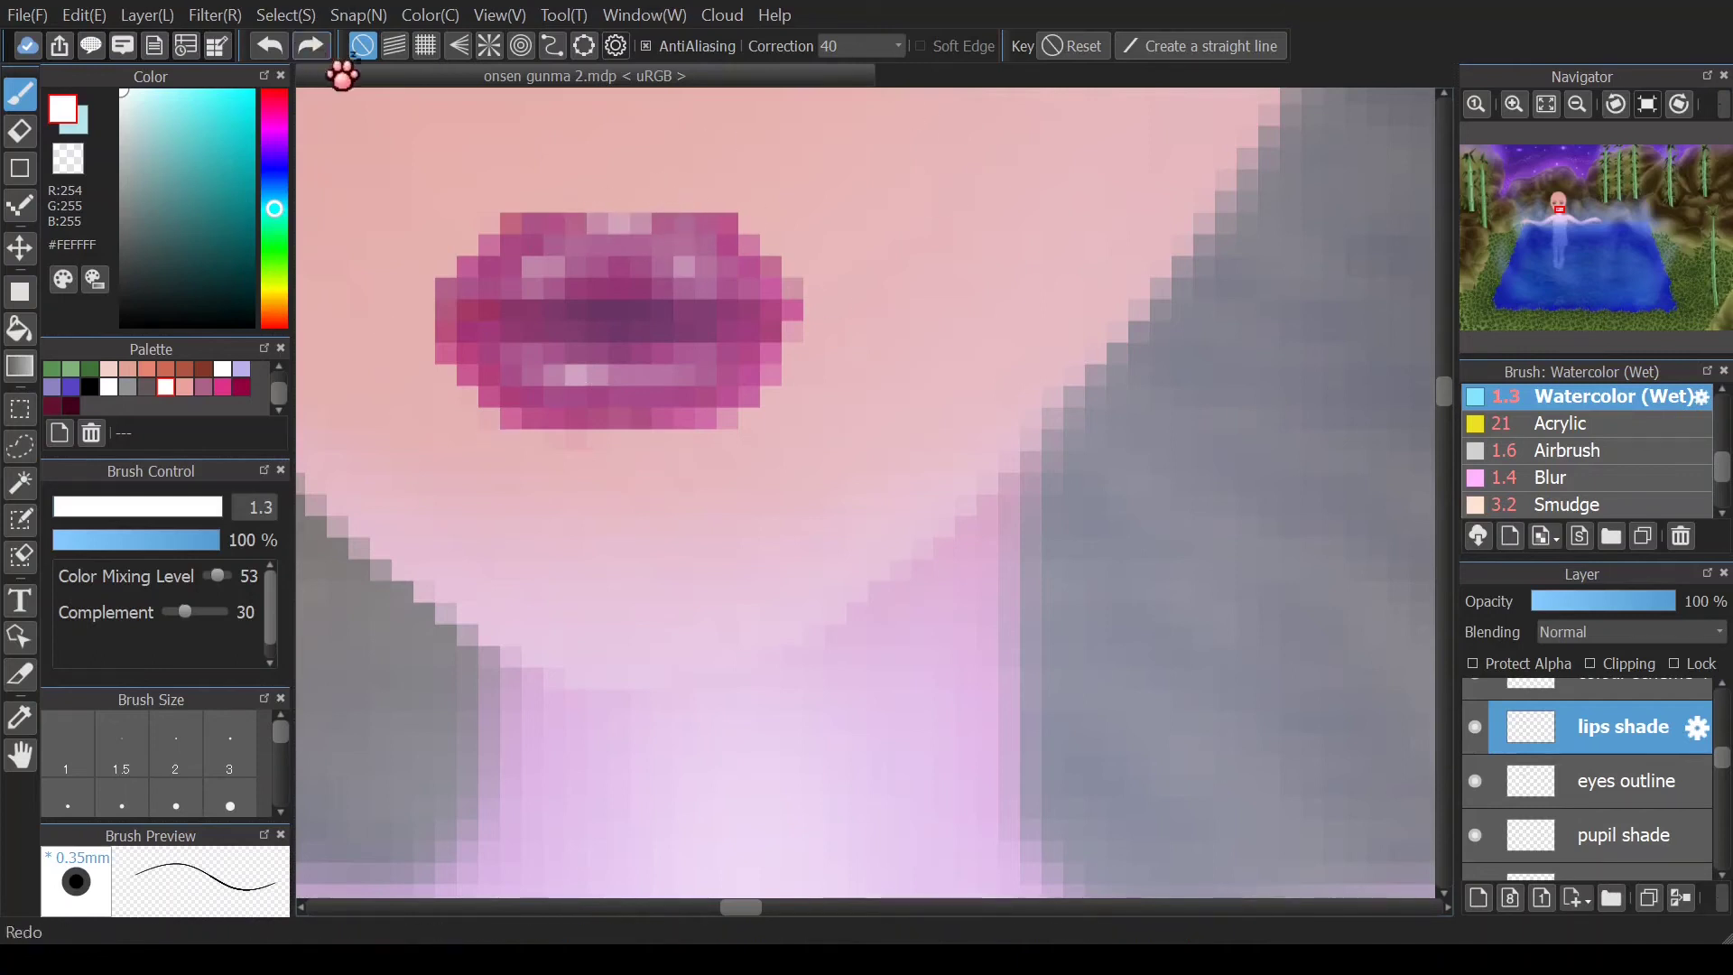
- Shade the outer edge of the upper lip in pink with the size 1.3 brush
left_click(222, 388)
left_click_drag(670, 225, 770, 252)
key("ctrl+0")
scroll(700, 388, "up", 10)
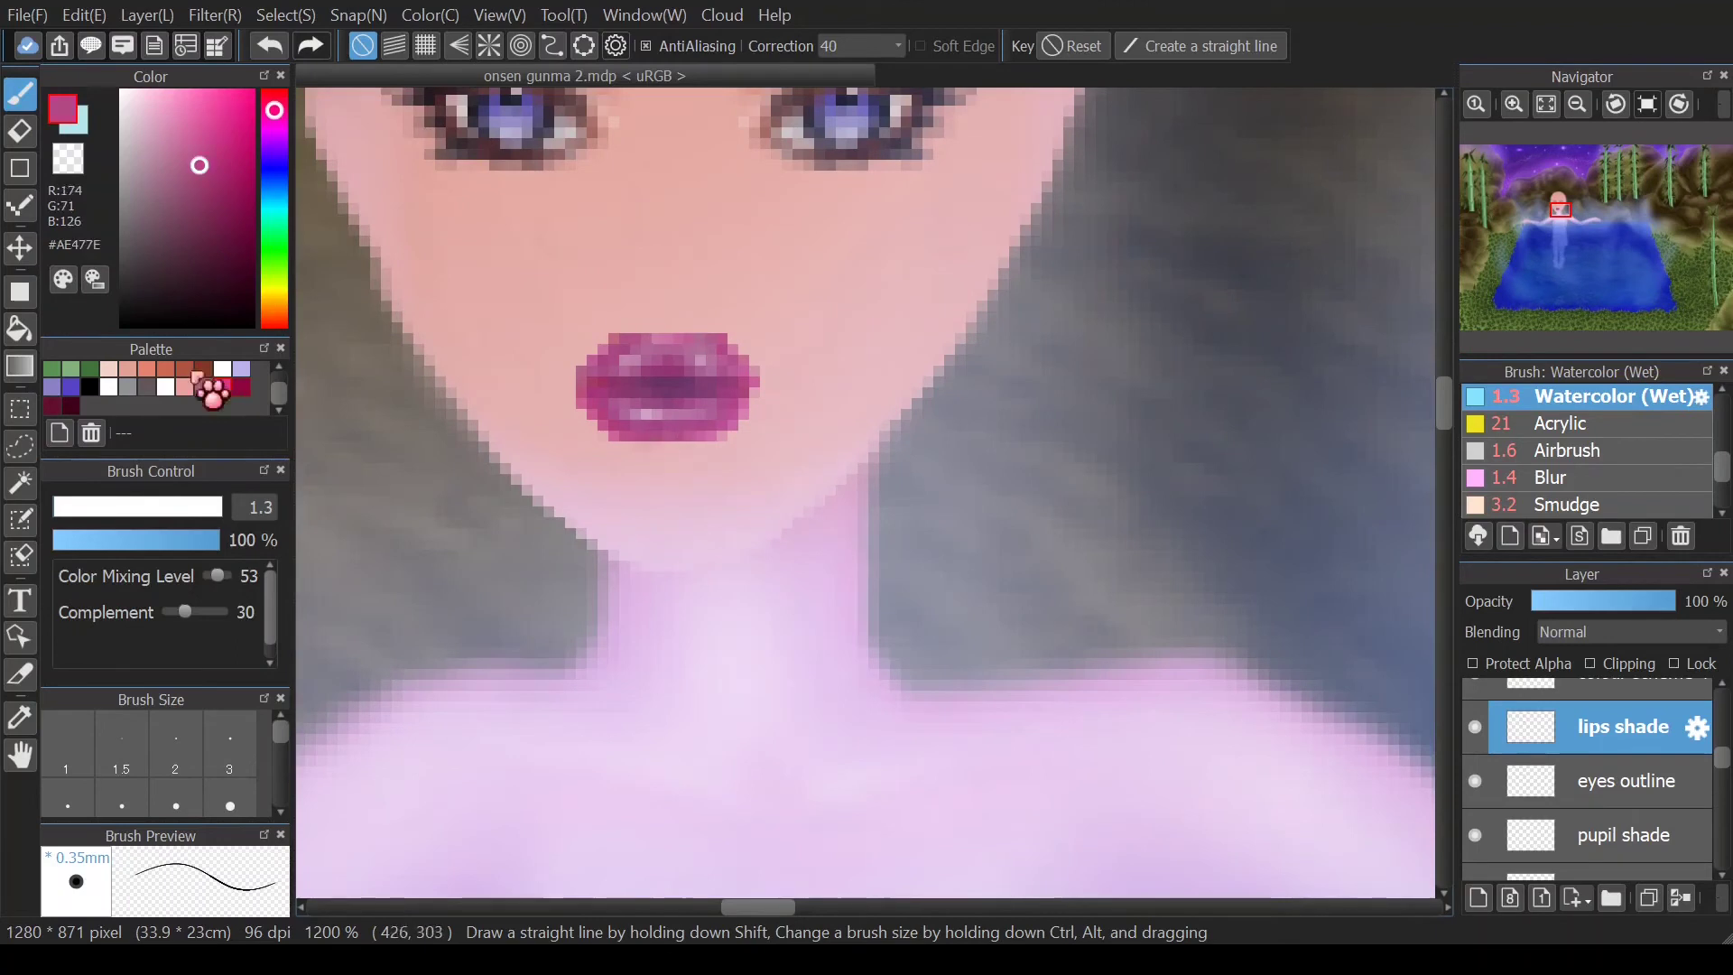
- Extend the lower lip's bottom edge in dark red #91023D and cover its middle with #AC6187 at brush size 2.3
left_click(241, 386)
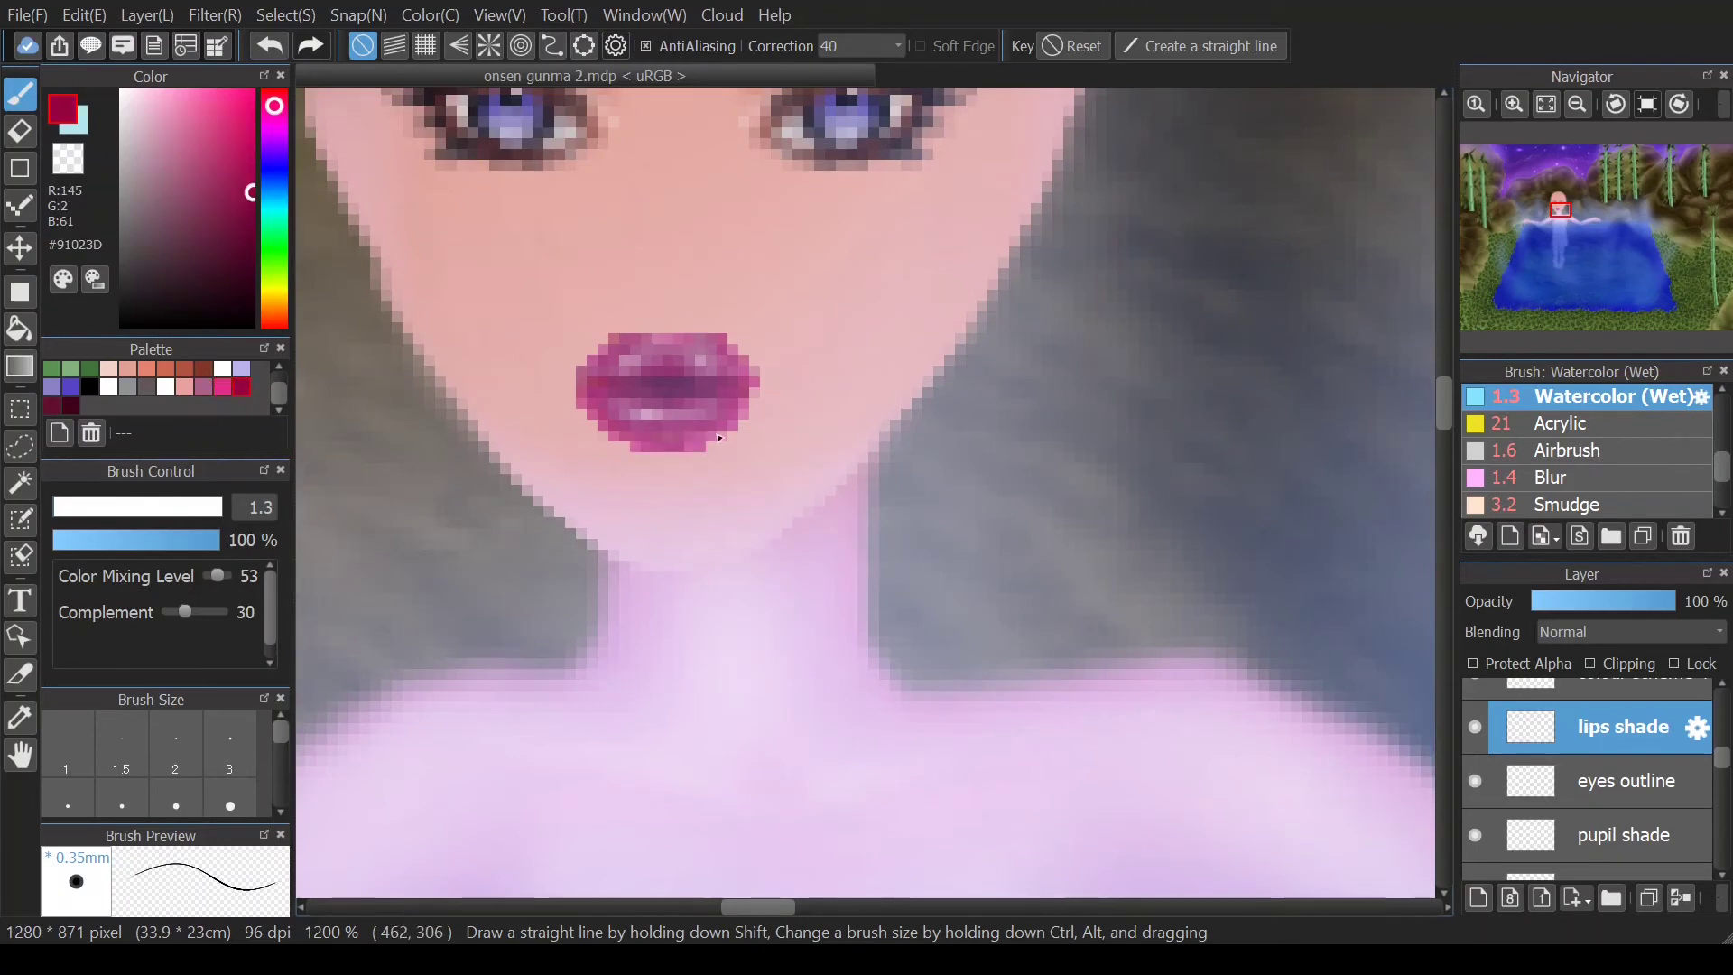
left_click(51, 405)
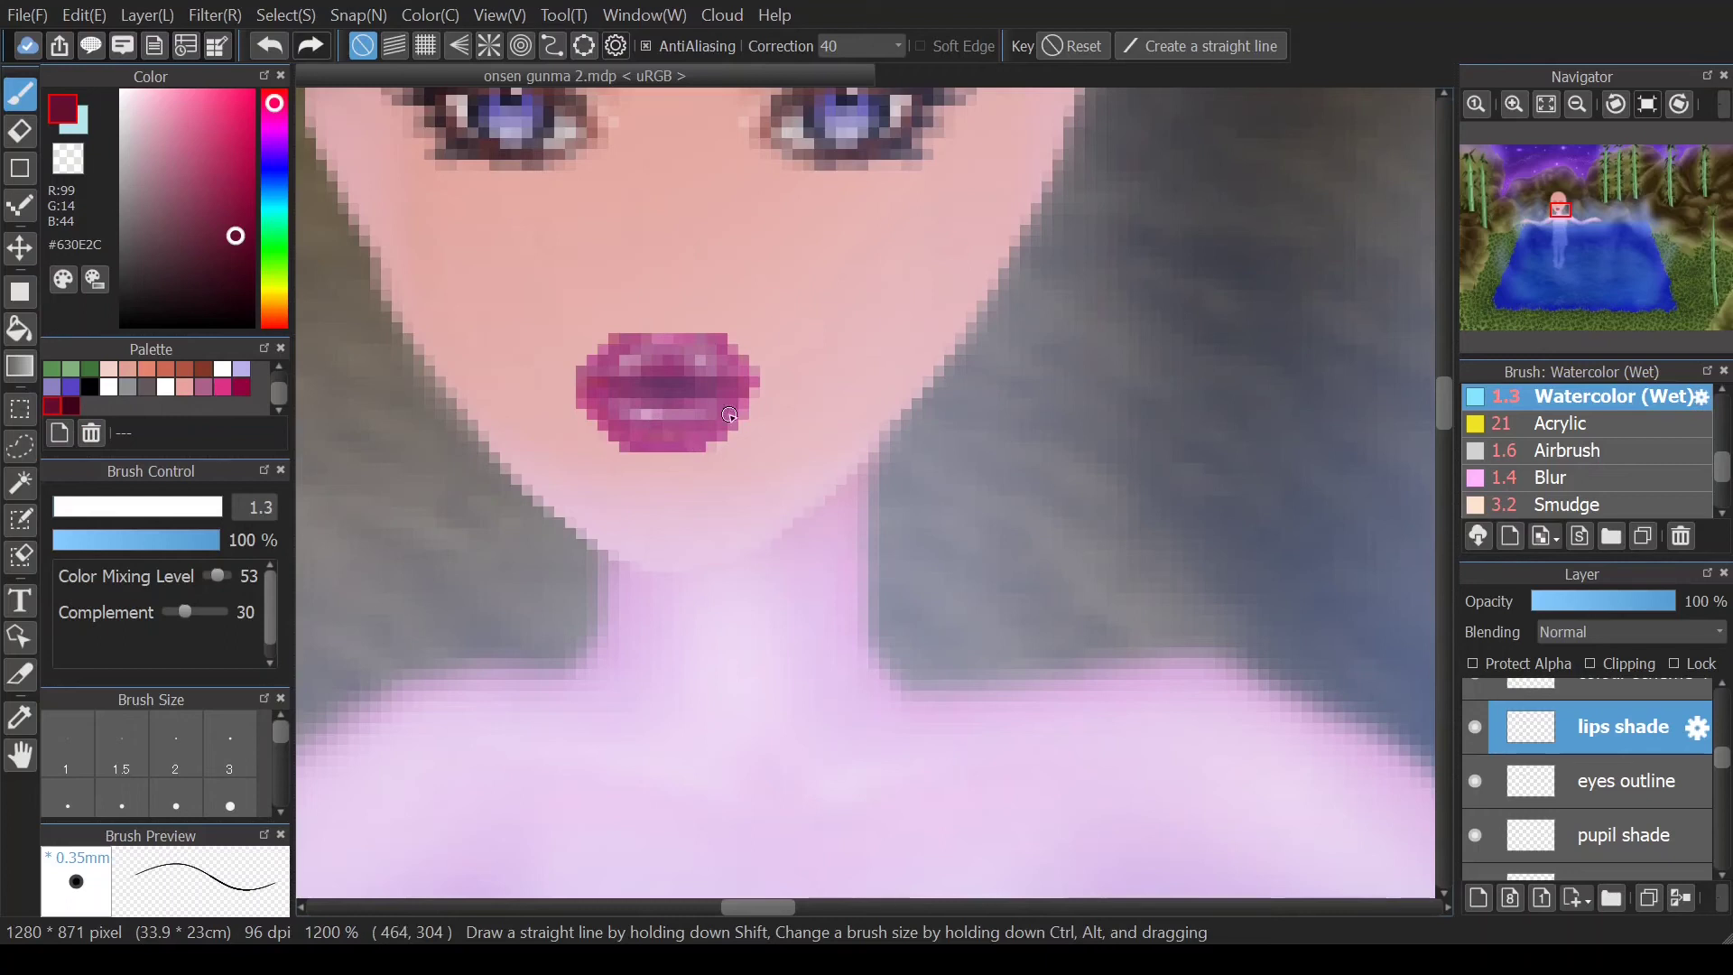
left_click(203, 386)
key("]")
left_click_drag(636, 416, 704, 420)
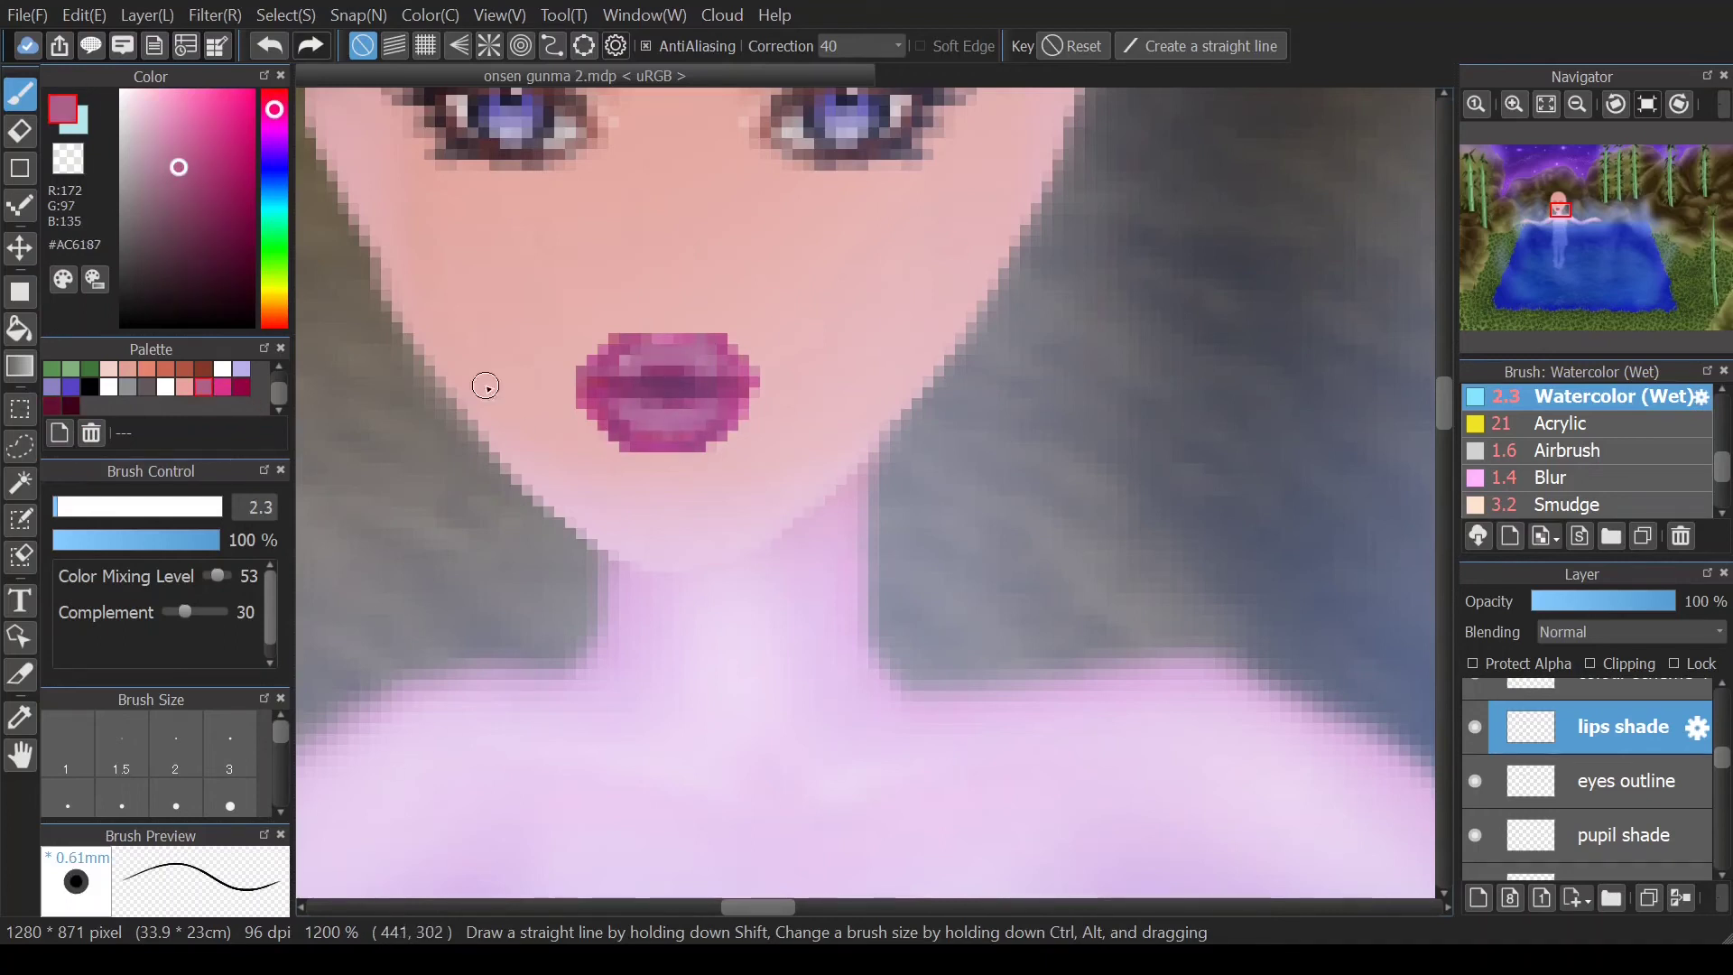
- Highlight the lower lip in white at size 2 and about 57% opacity, and darken the mouth's centre with black
left_click(165, 386)
left_click(151, 539)
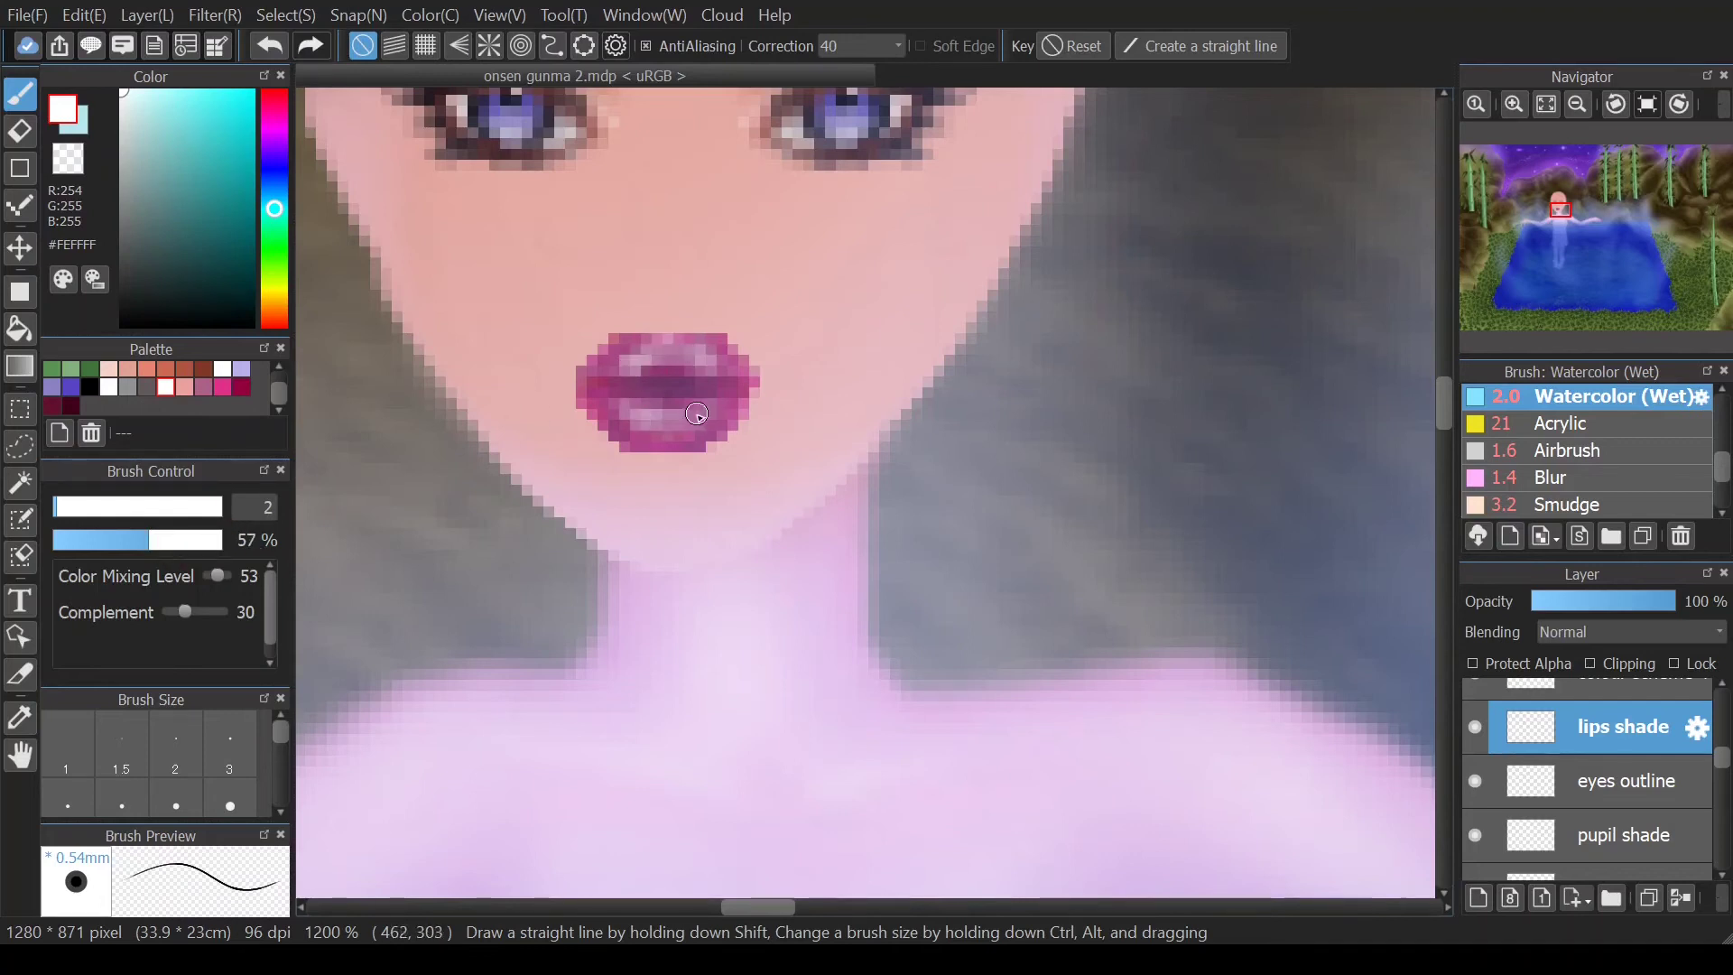
left_click(72, 405)
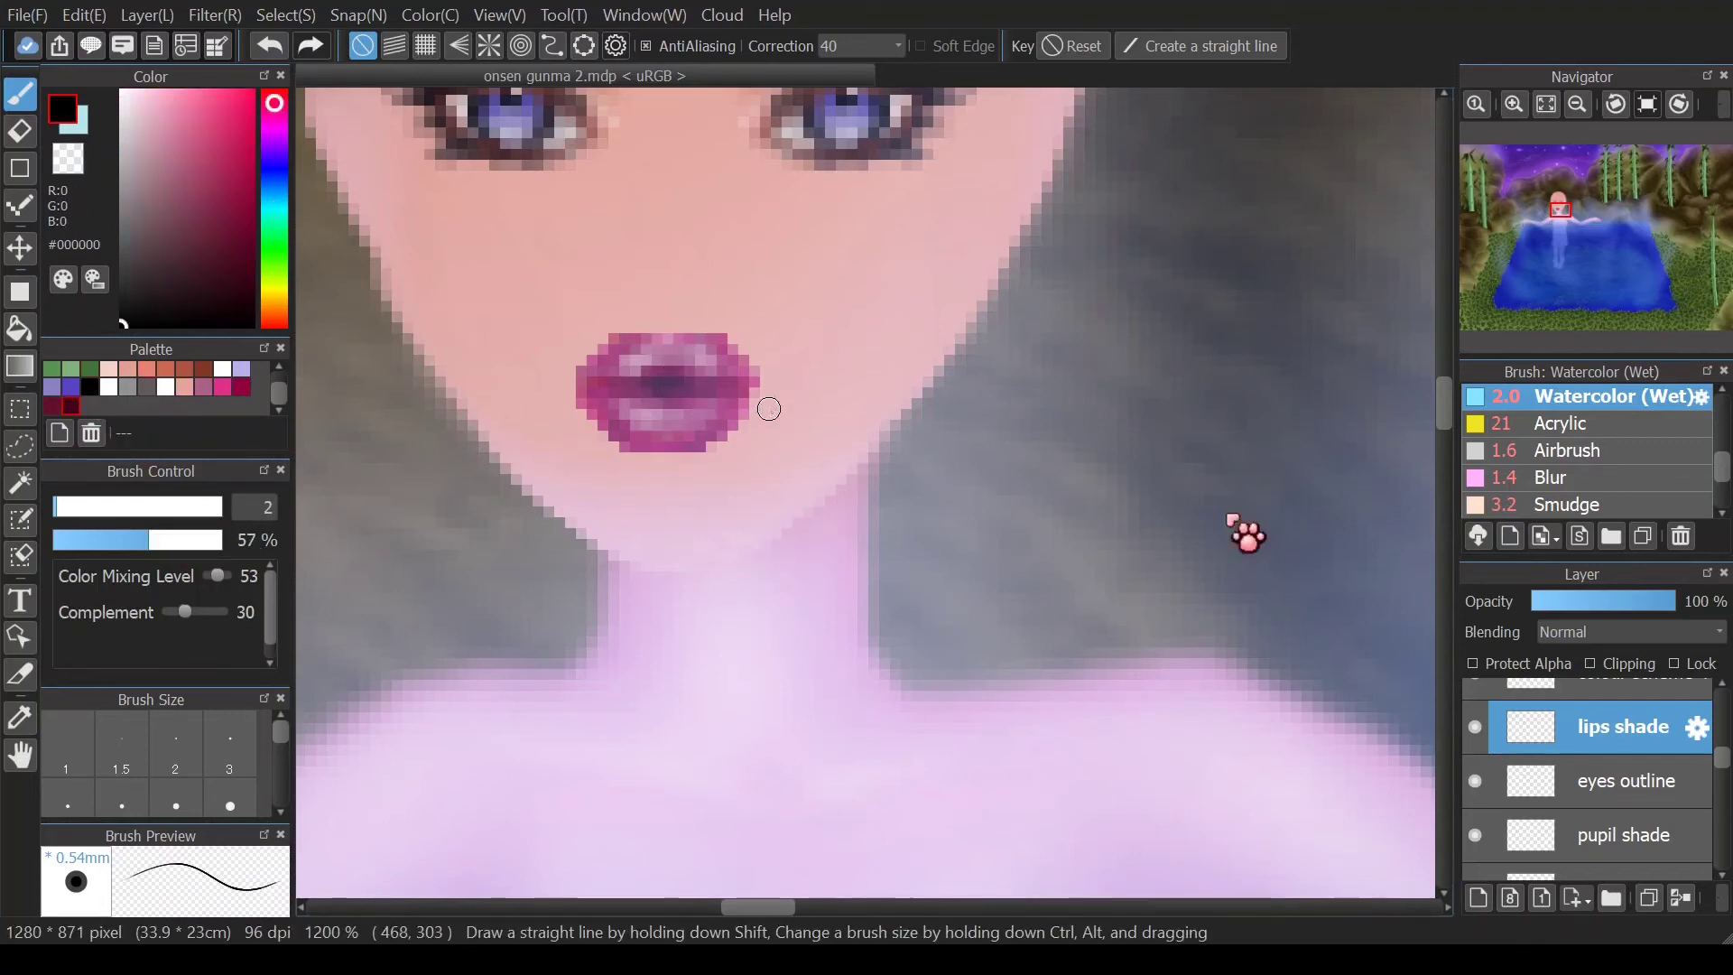
- Build out the upper lip's peaks and the lower lip's bottom edge with dark red, pink and #AC6187
left_click(51, 405)
left_click(222, 386)
left_click(203, 386)
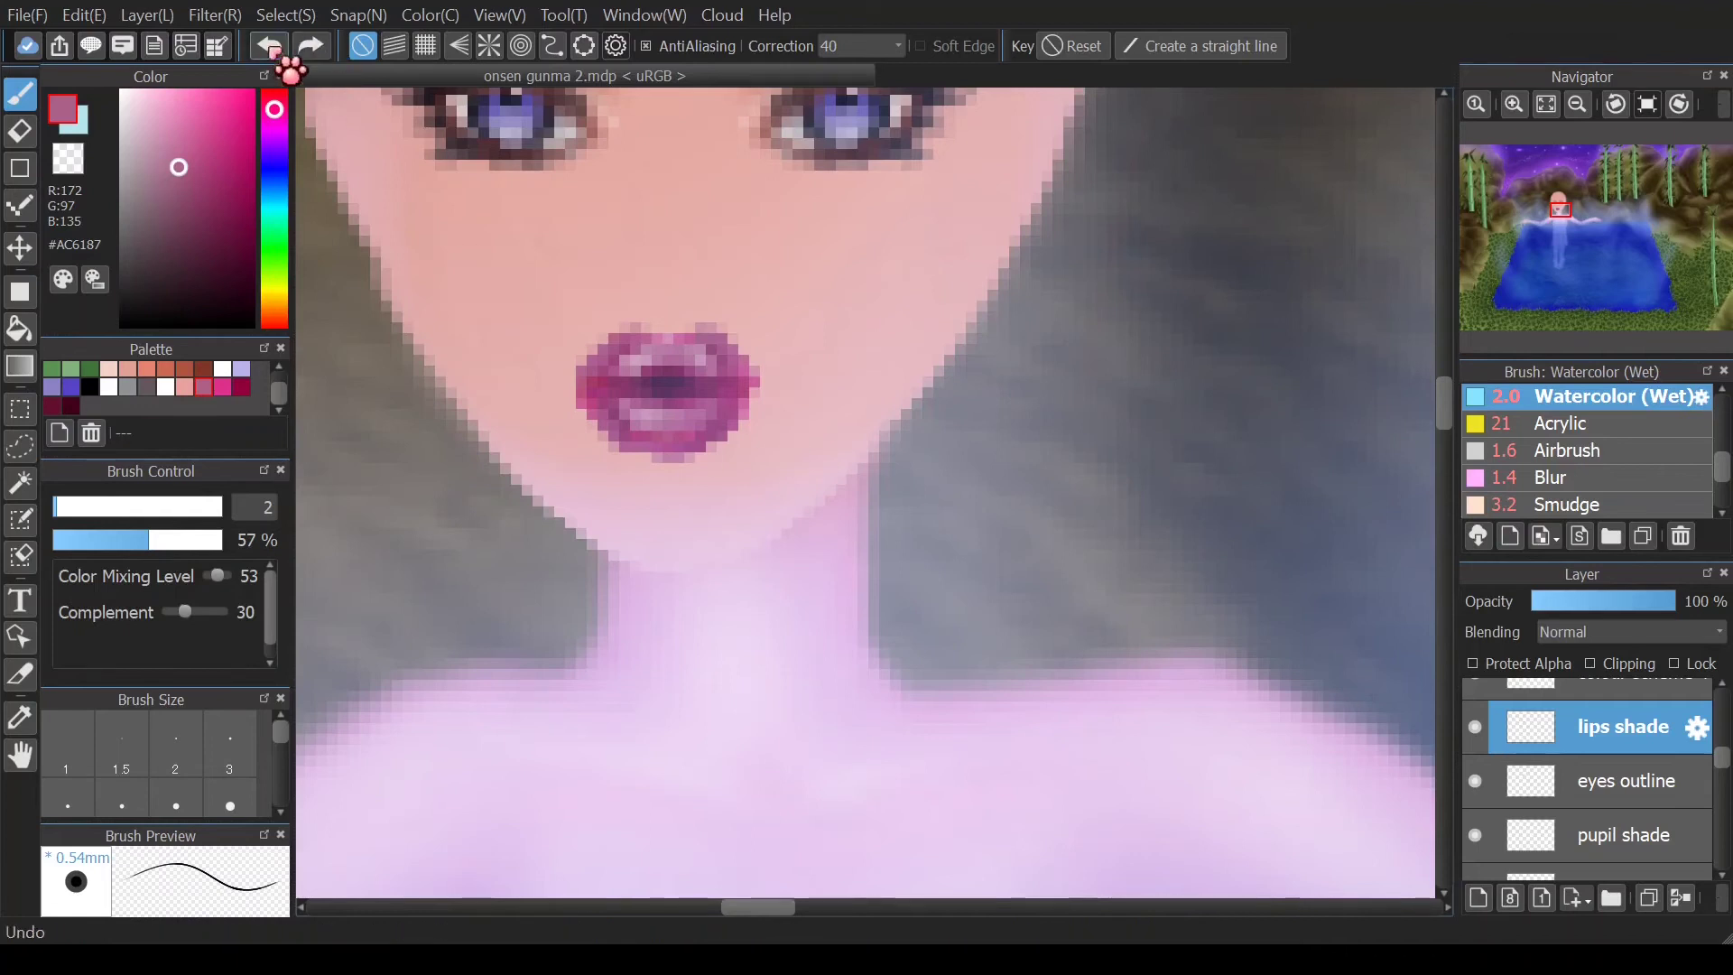
- Reshape the upper lip's top edge with the eraser at size 3.5 and repaint it in #AC6187 using Watercolor (Wet) at size 2
left_click(36, 122)
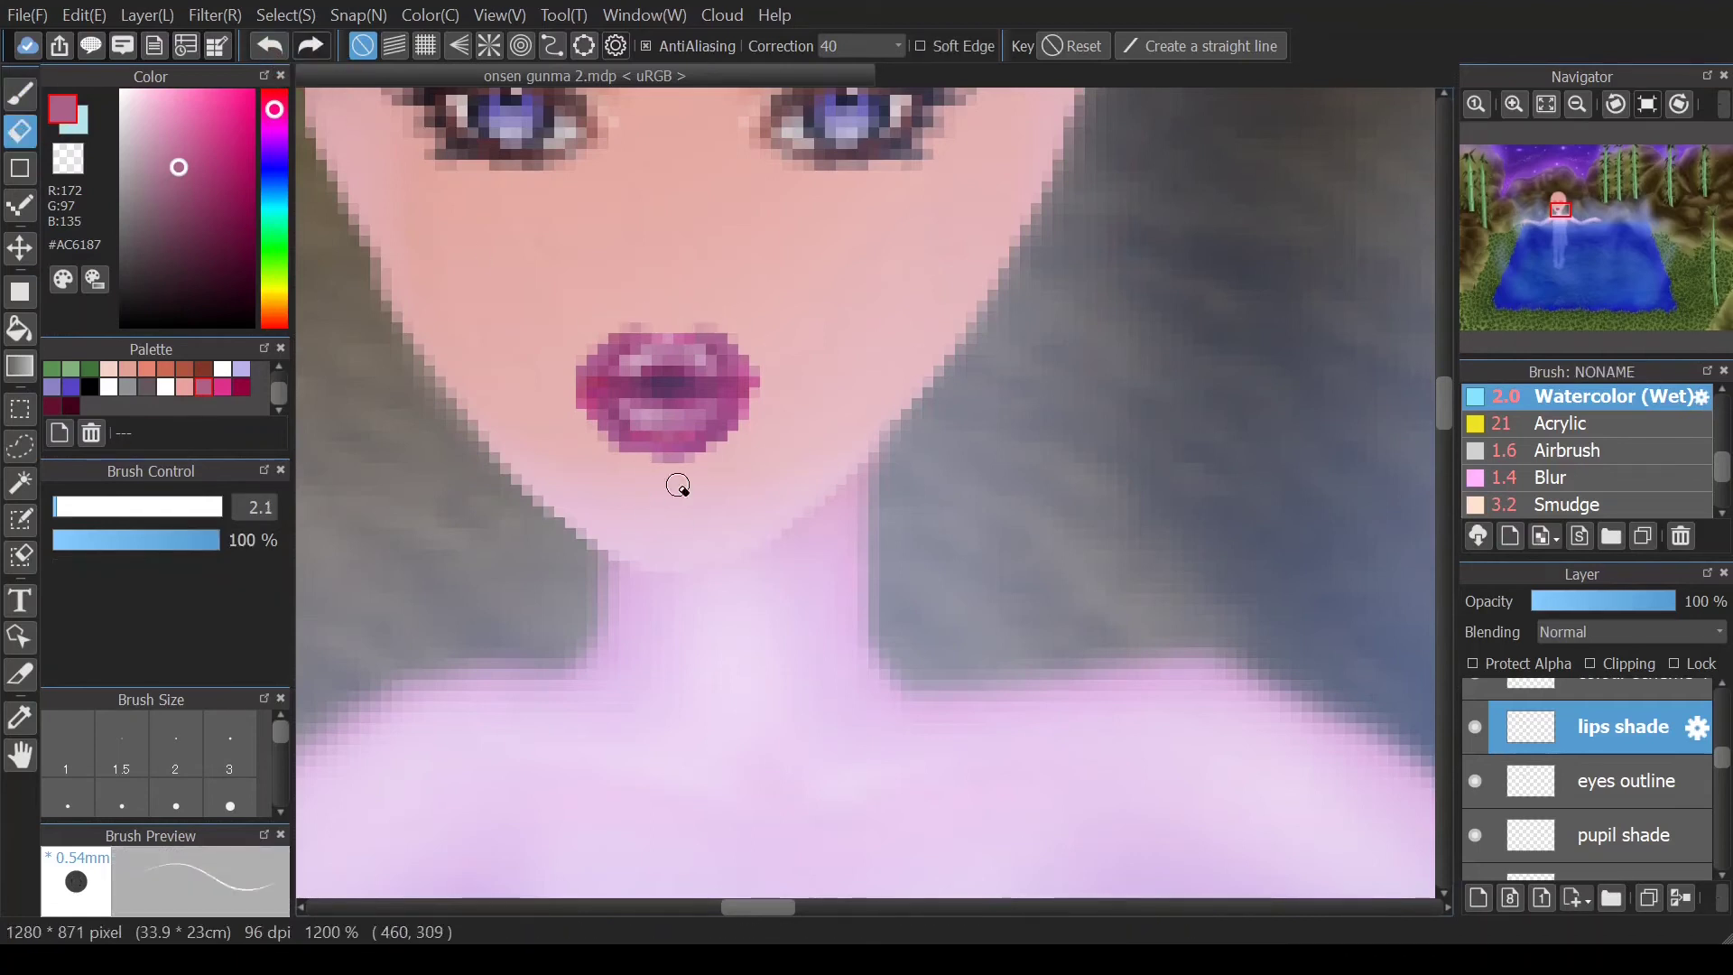
left_click(1588, 478)
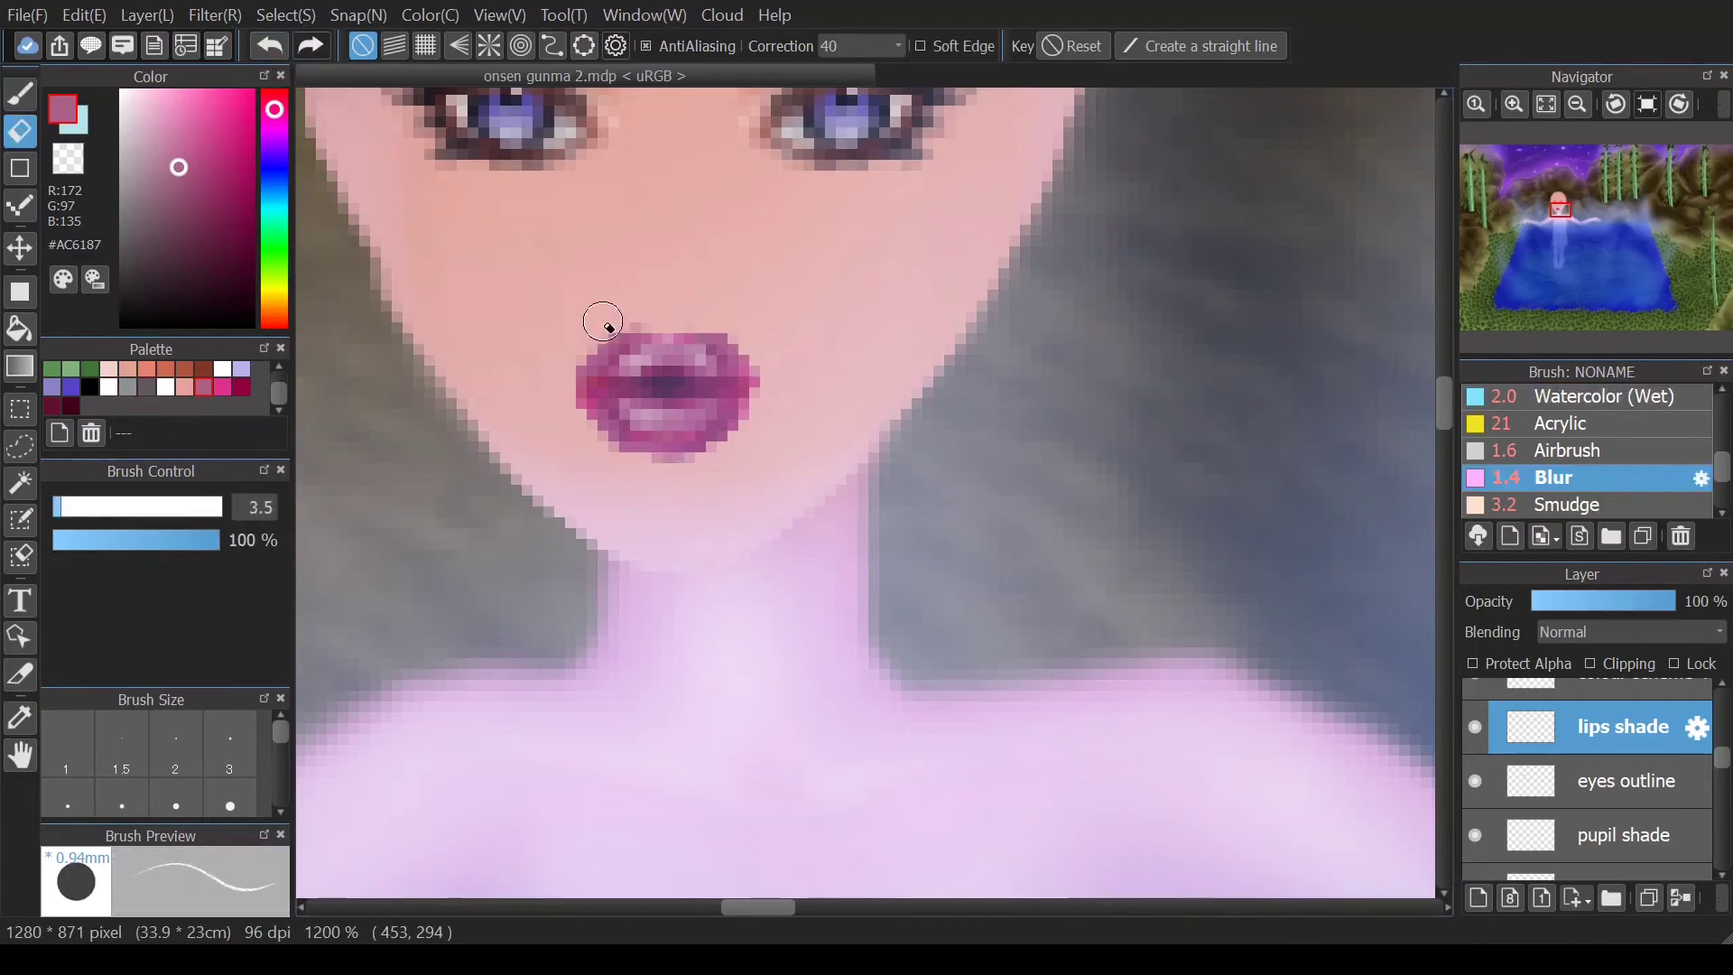
left_click(165, 386)
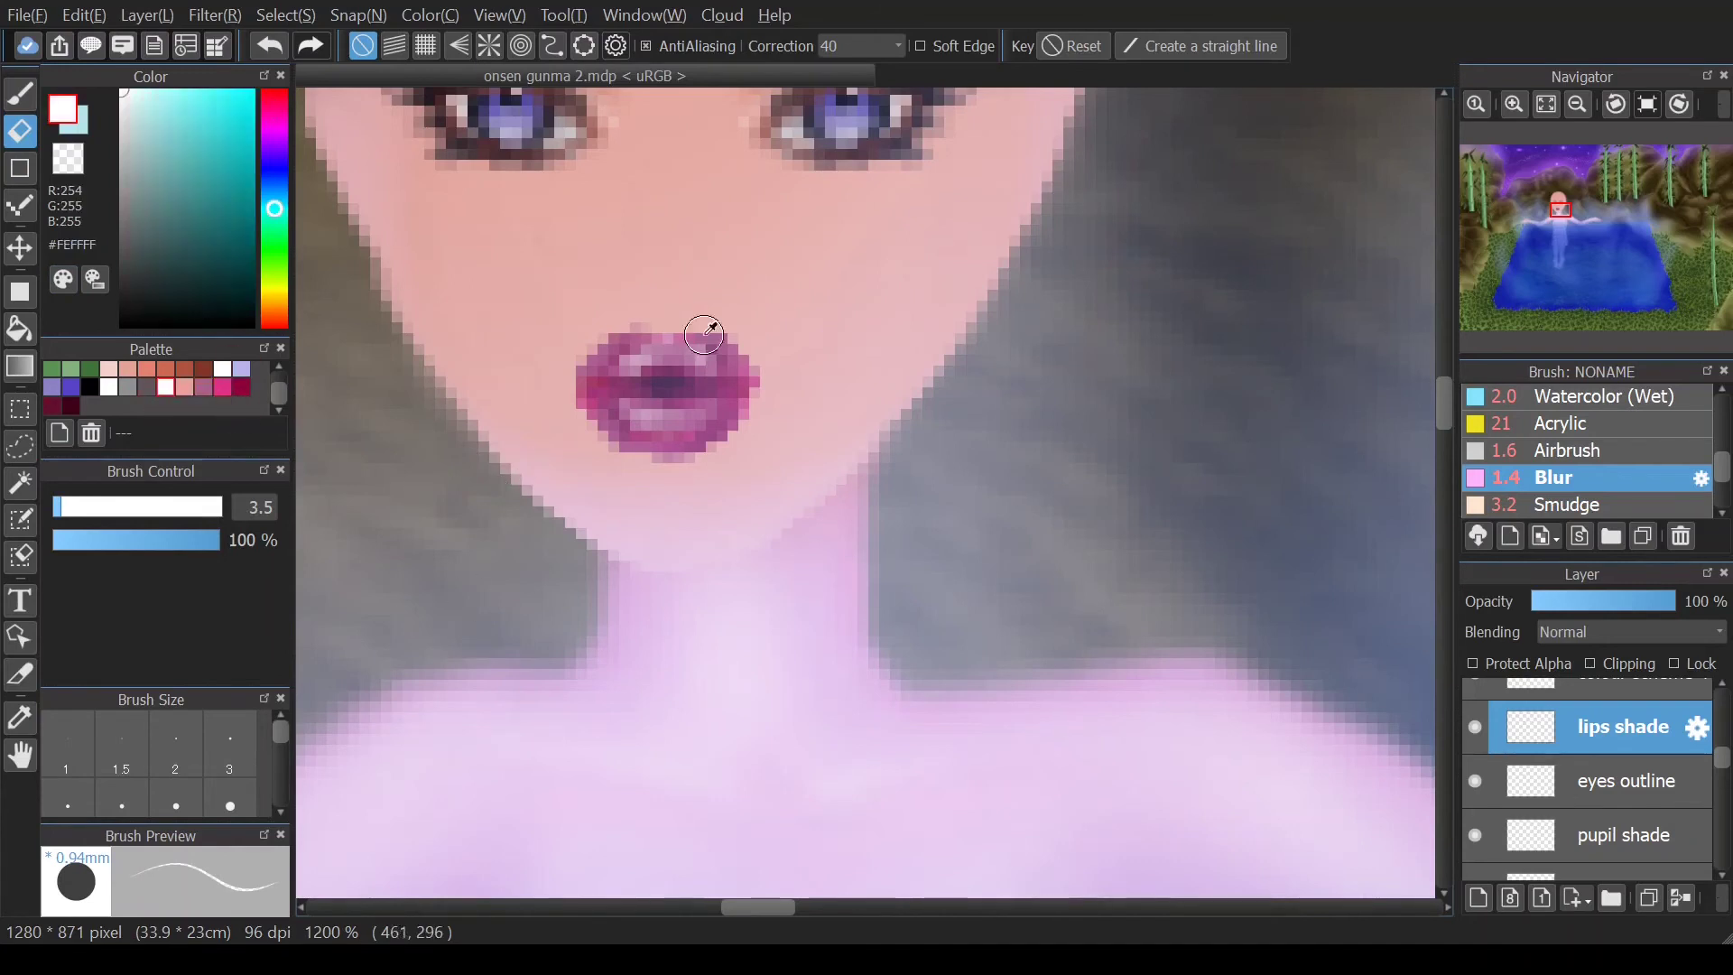
key("b")
left_click(646, 330, "alt")
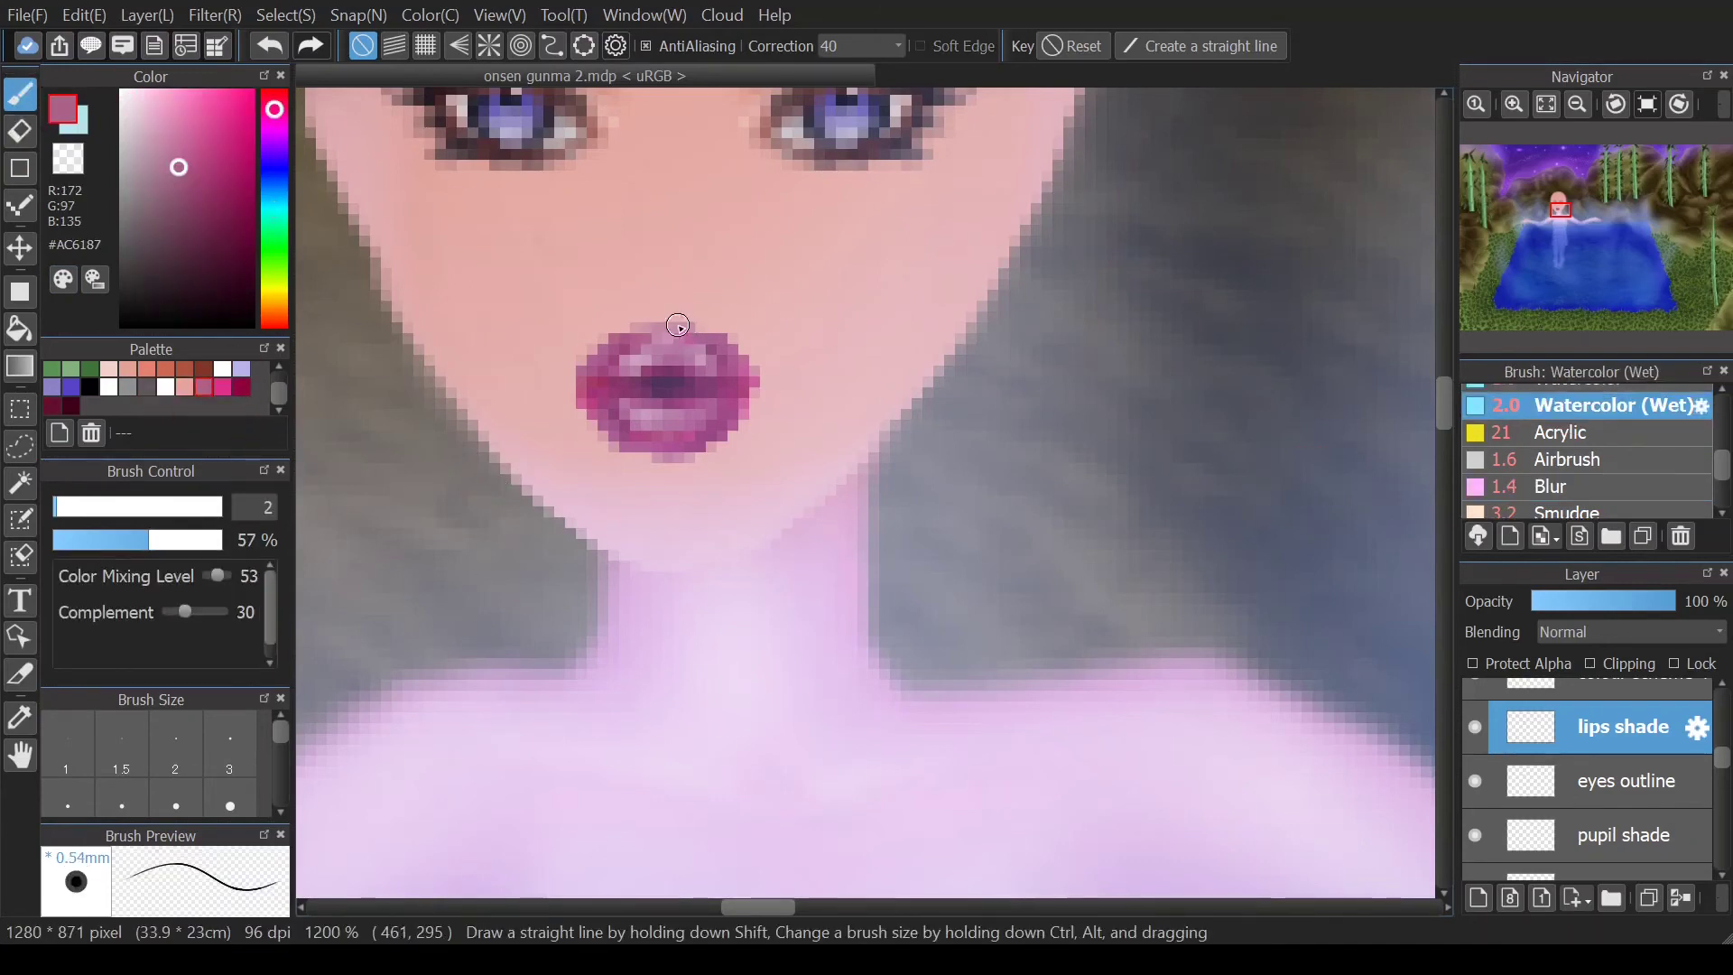
key("e")
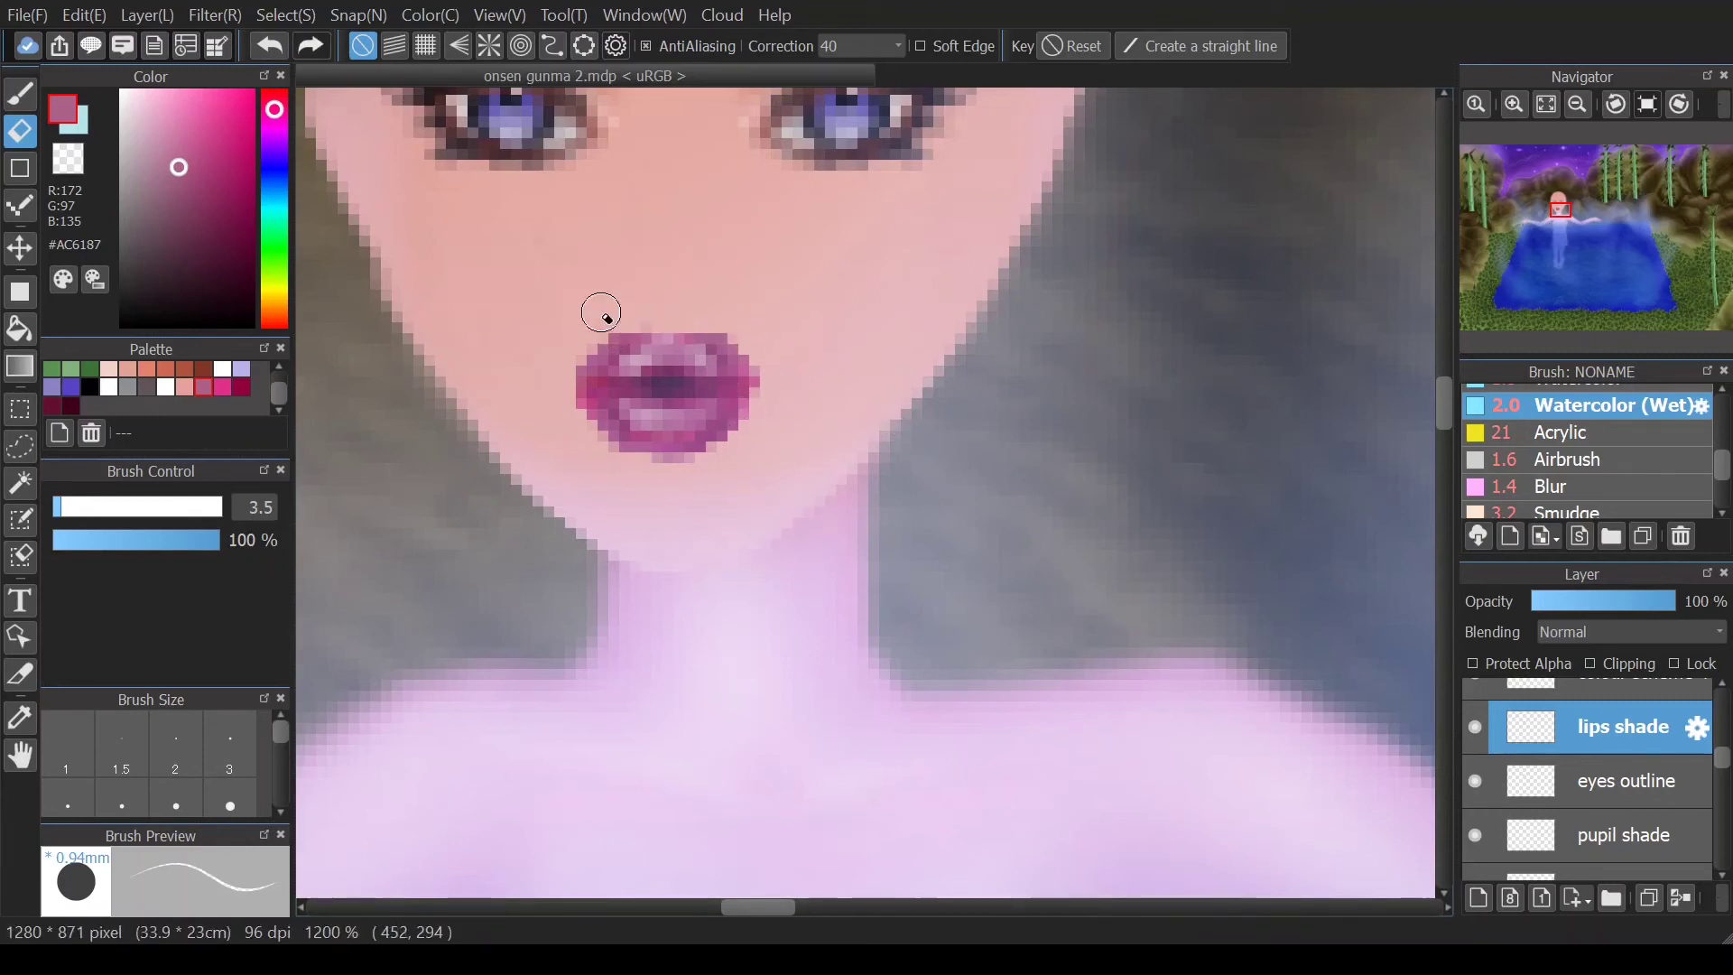
key("b")
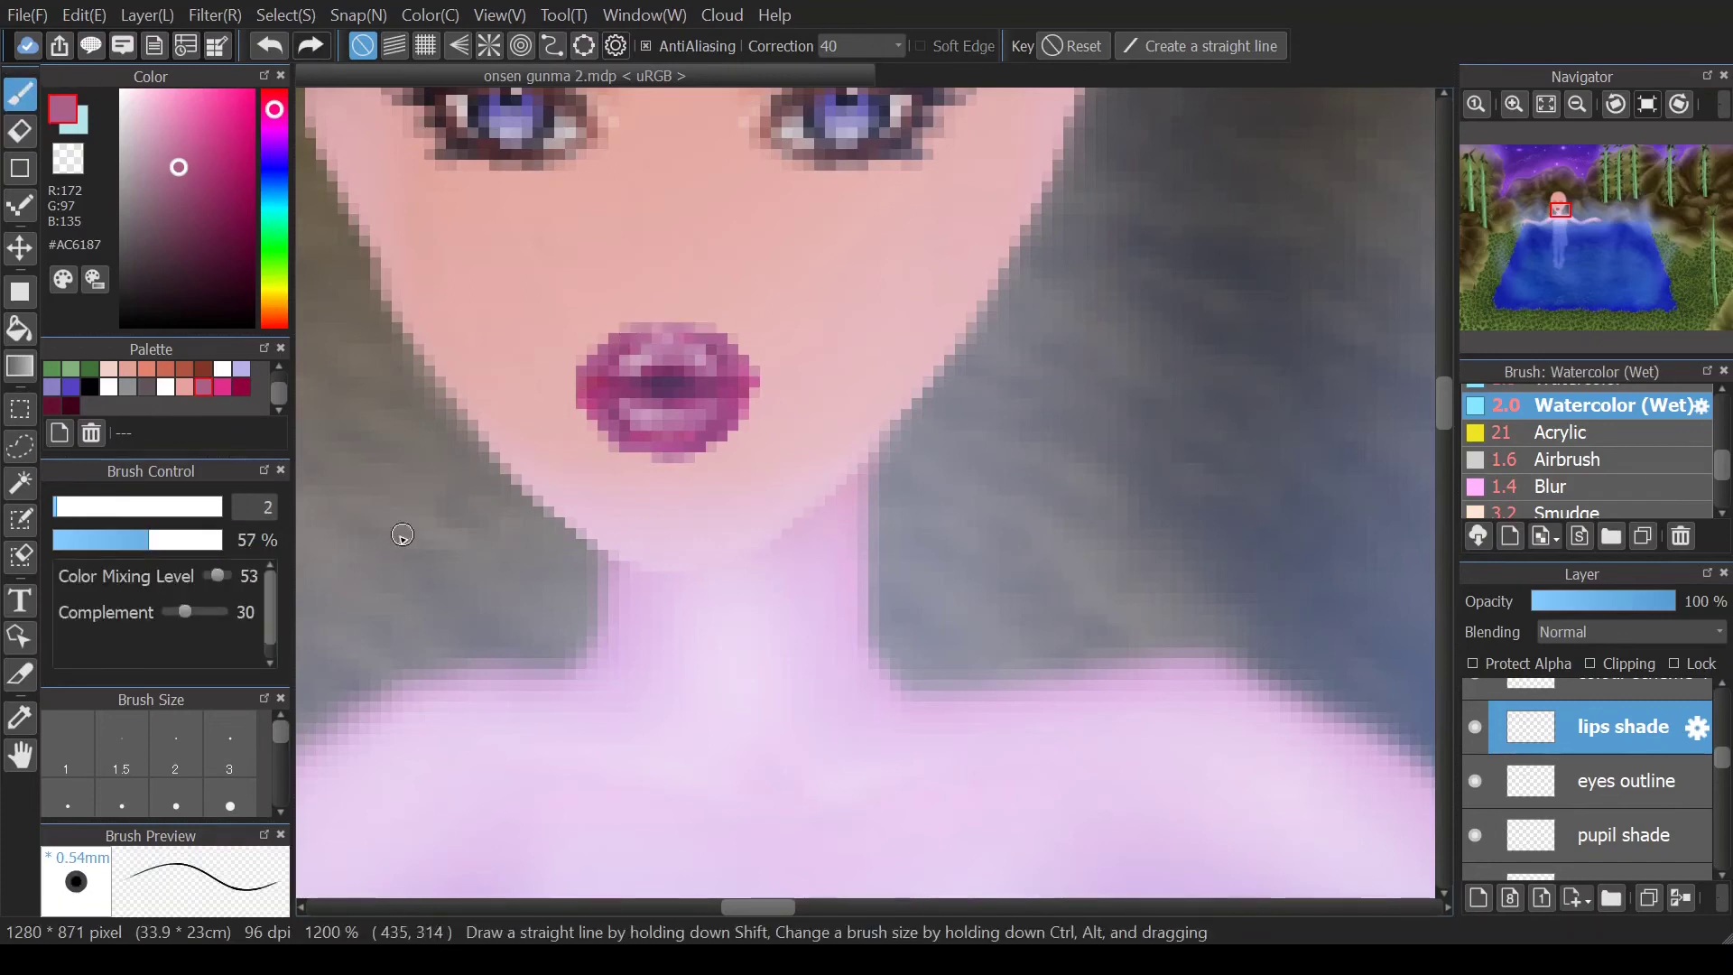
- Add a white highlight to the upper lip and bright pink #DE3089 touches to both lips at 100% opacity
left_click(165, 386)
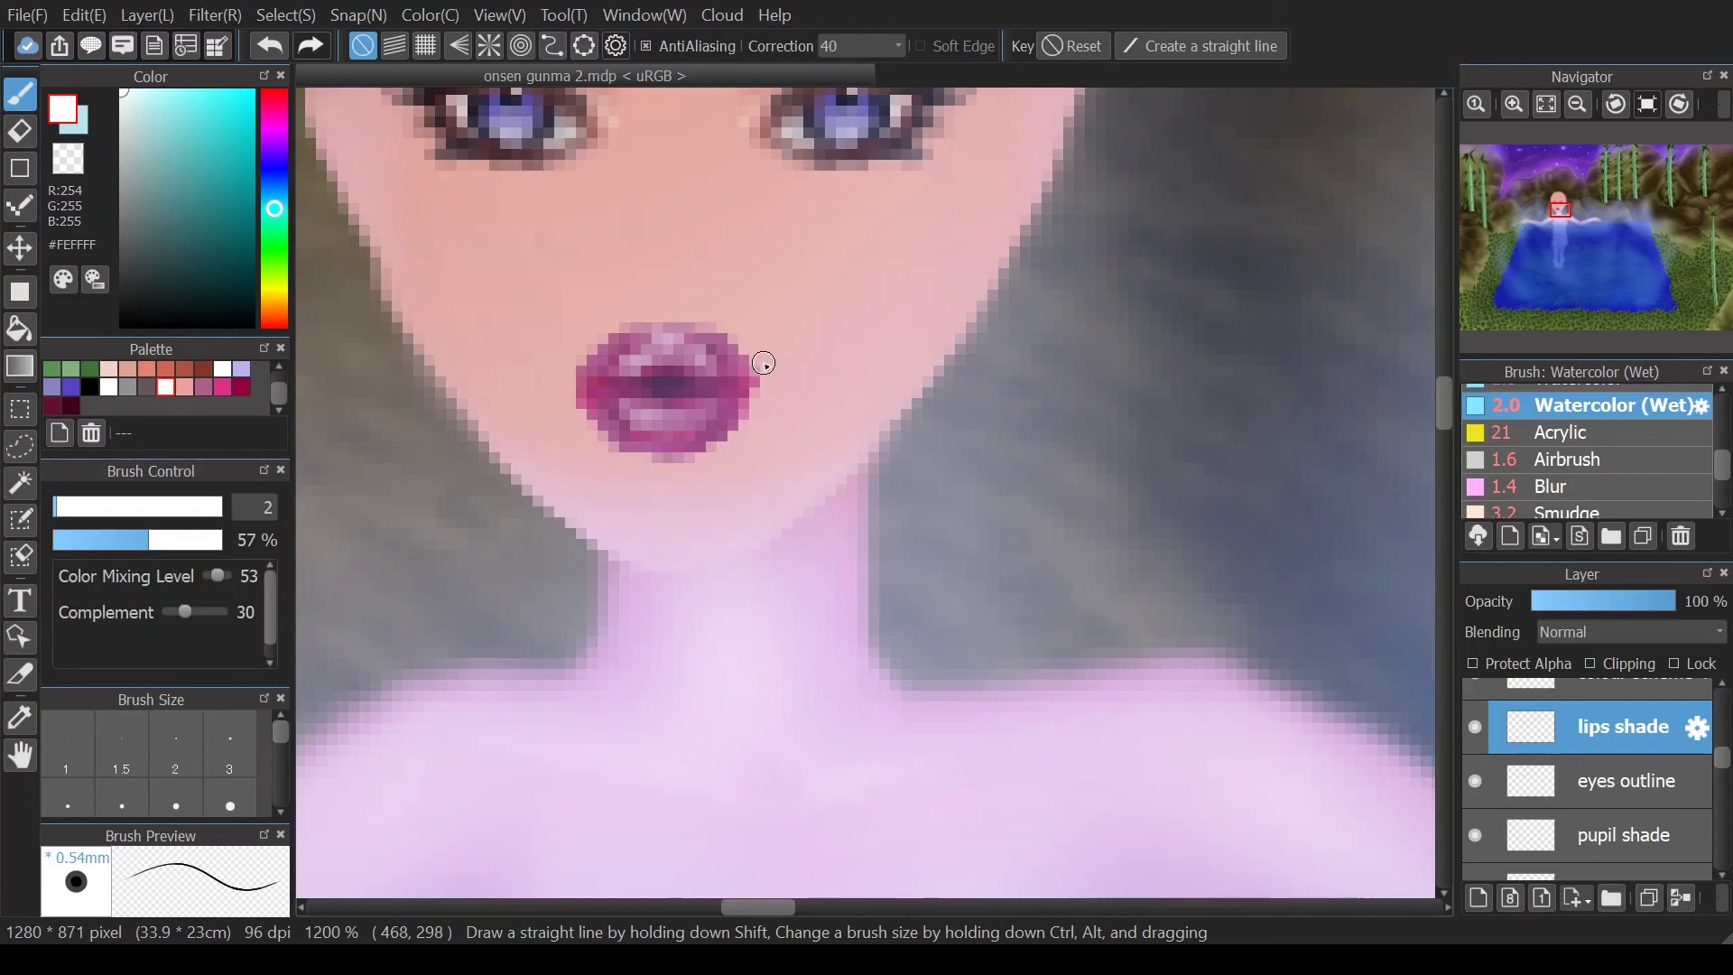
left_click(204, 386)
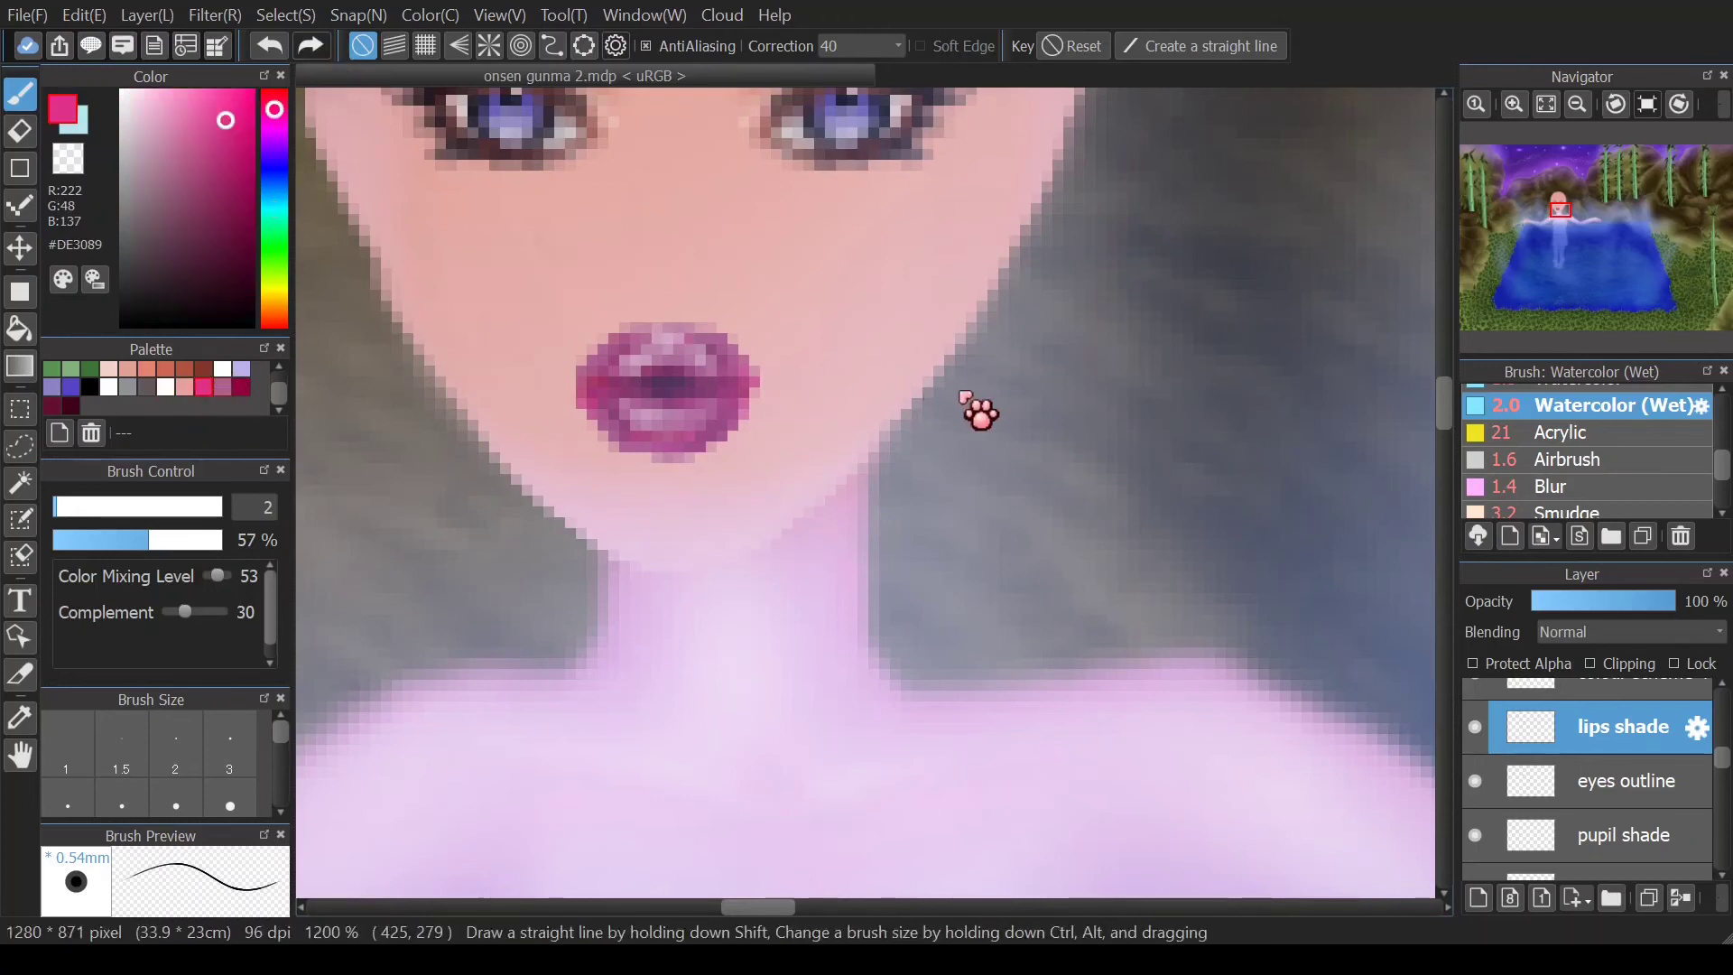
left_click(218, 540)
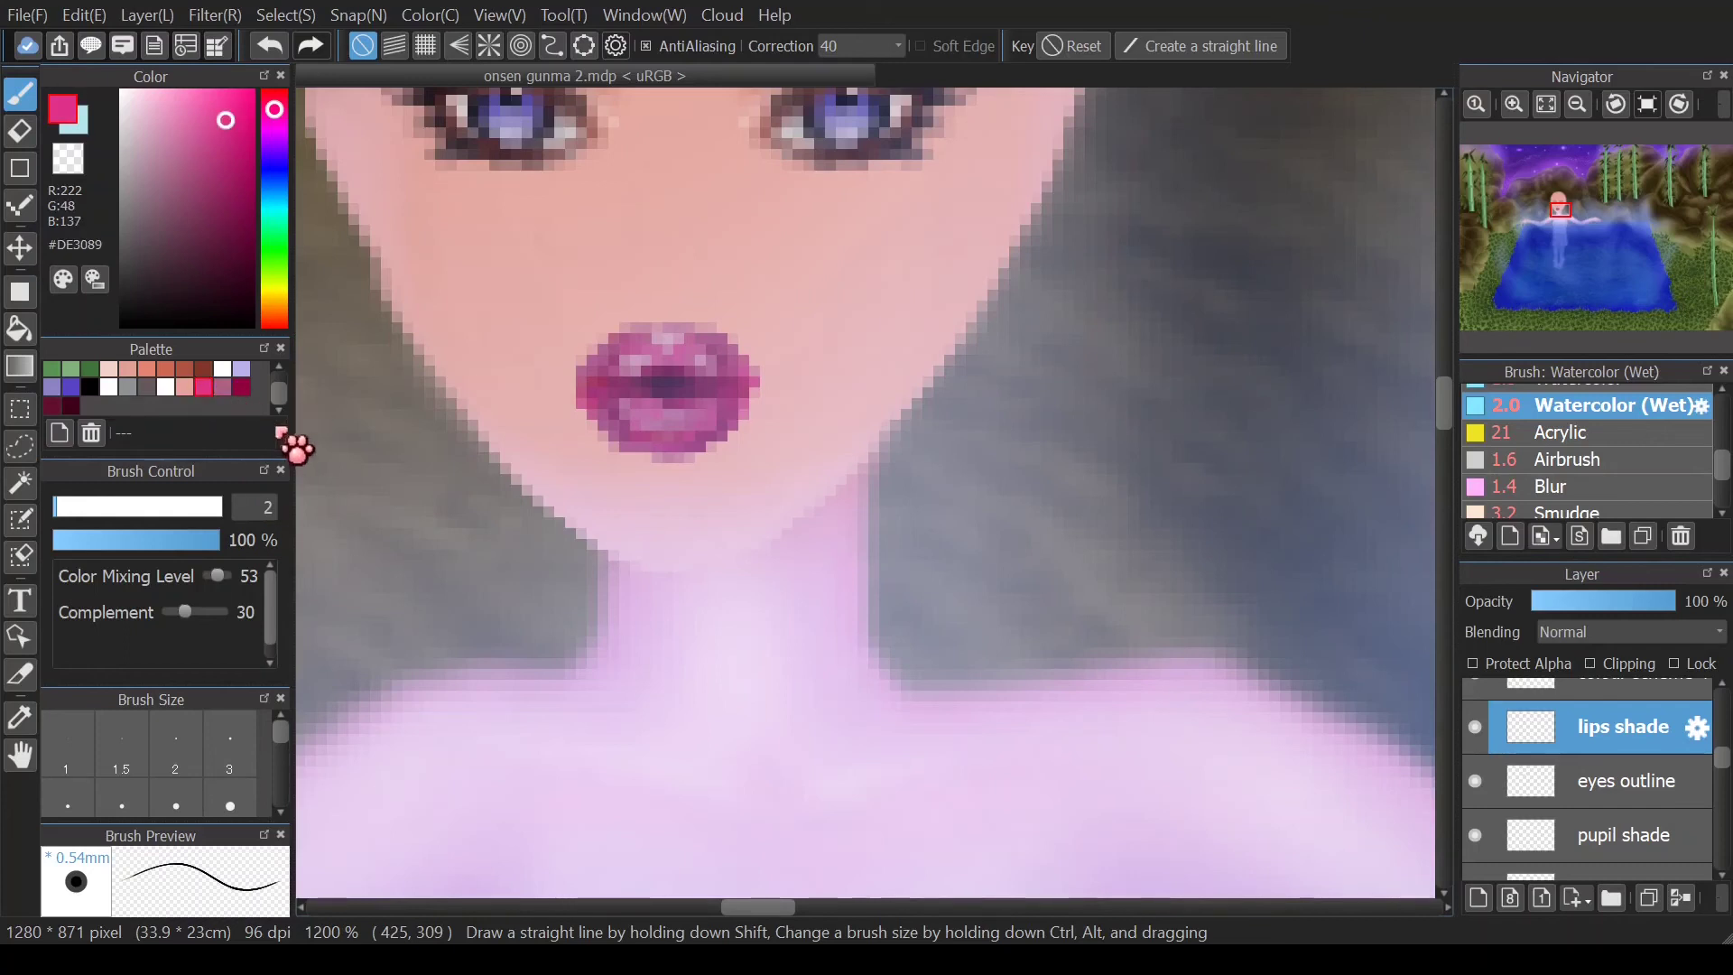
key("ctrl+0")
scroll(712, 374, "up", 8)
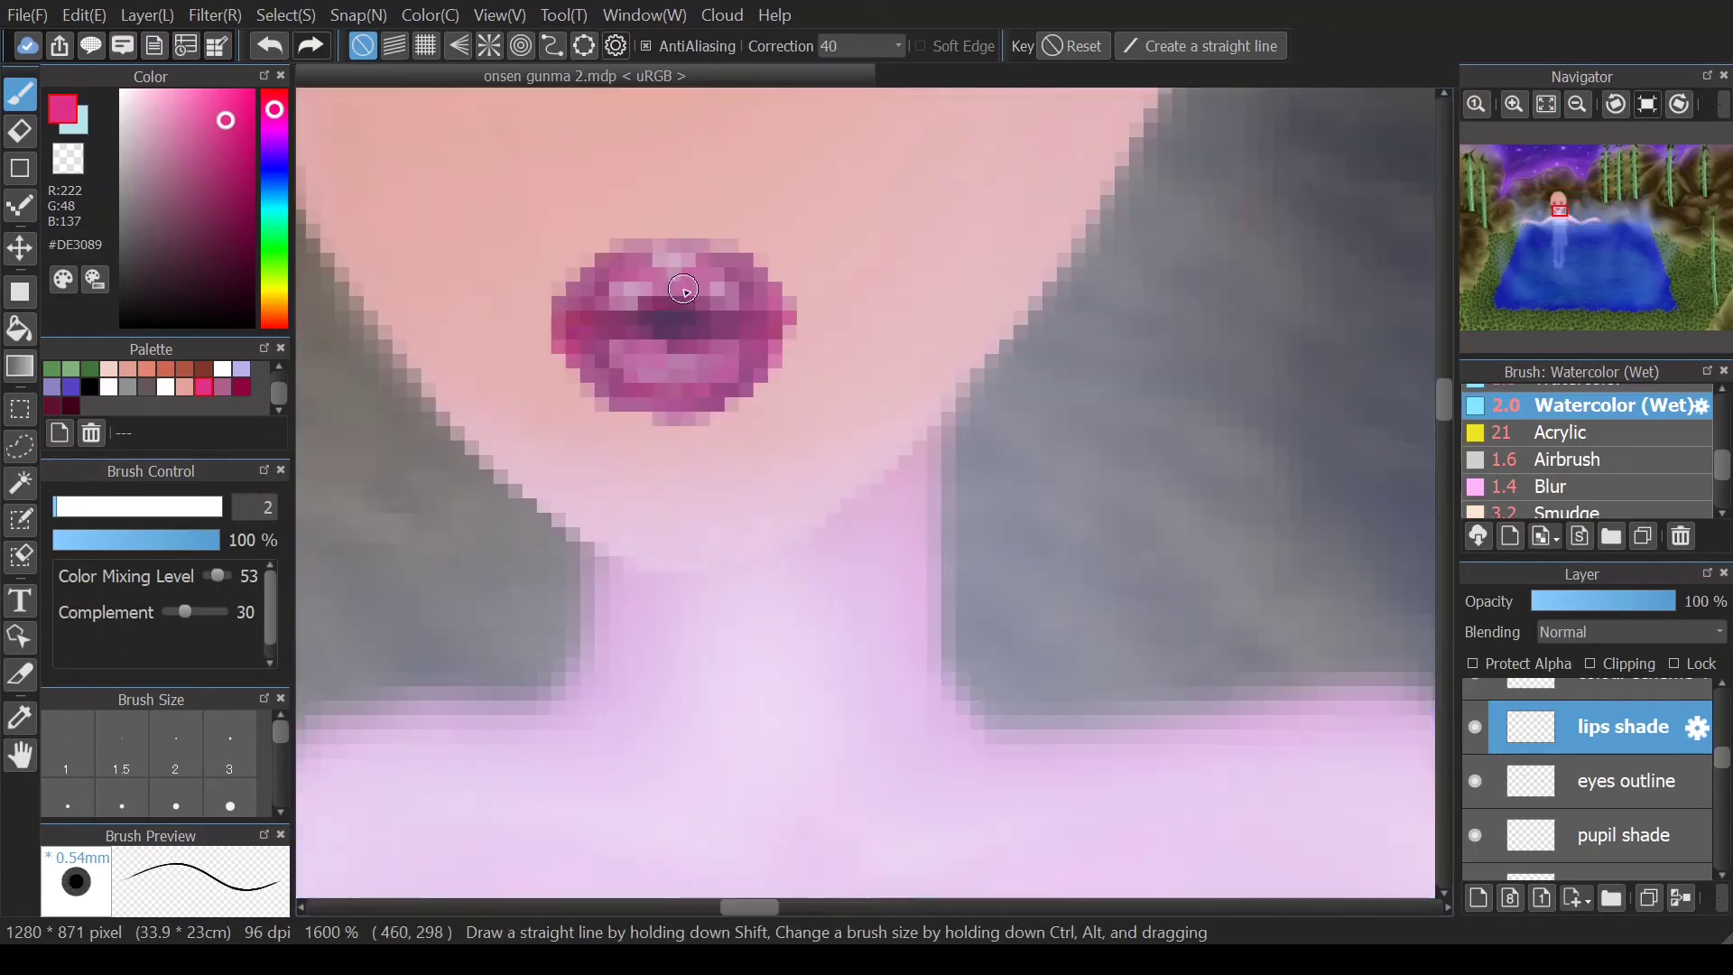
- Blend #AC6187 over both lips at brush size 3.4 and 58% opacity, and darken the mouth's centre with the darkest red
left_click(222, 386)
left_click(60, 507)
left_click(149, 540)
left_click_drag(641, 294, 688, 296)
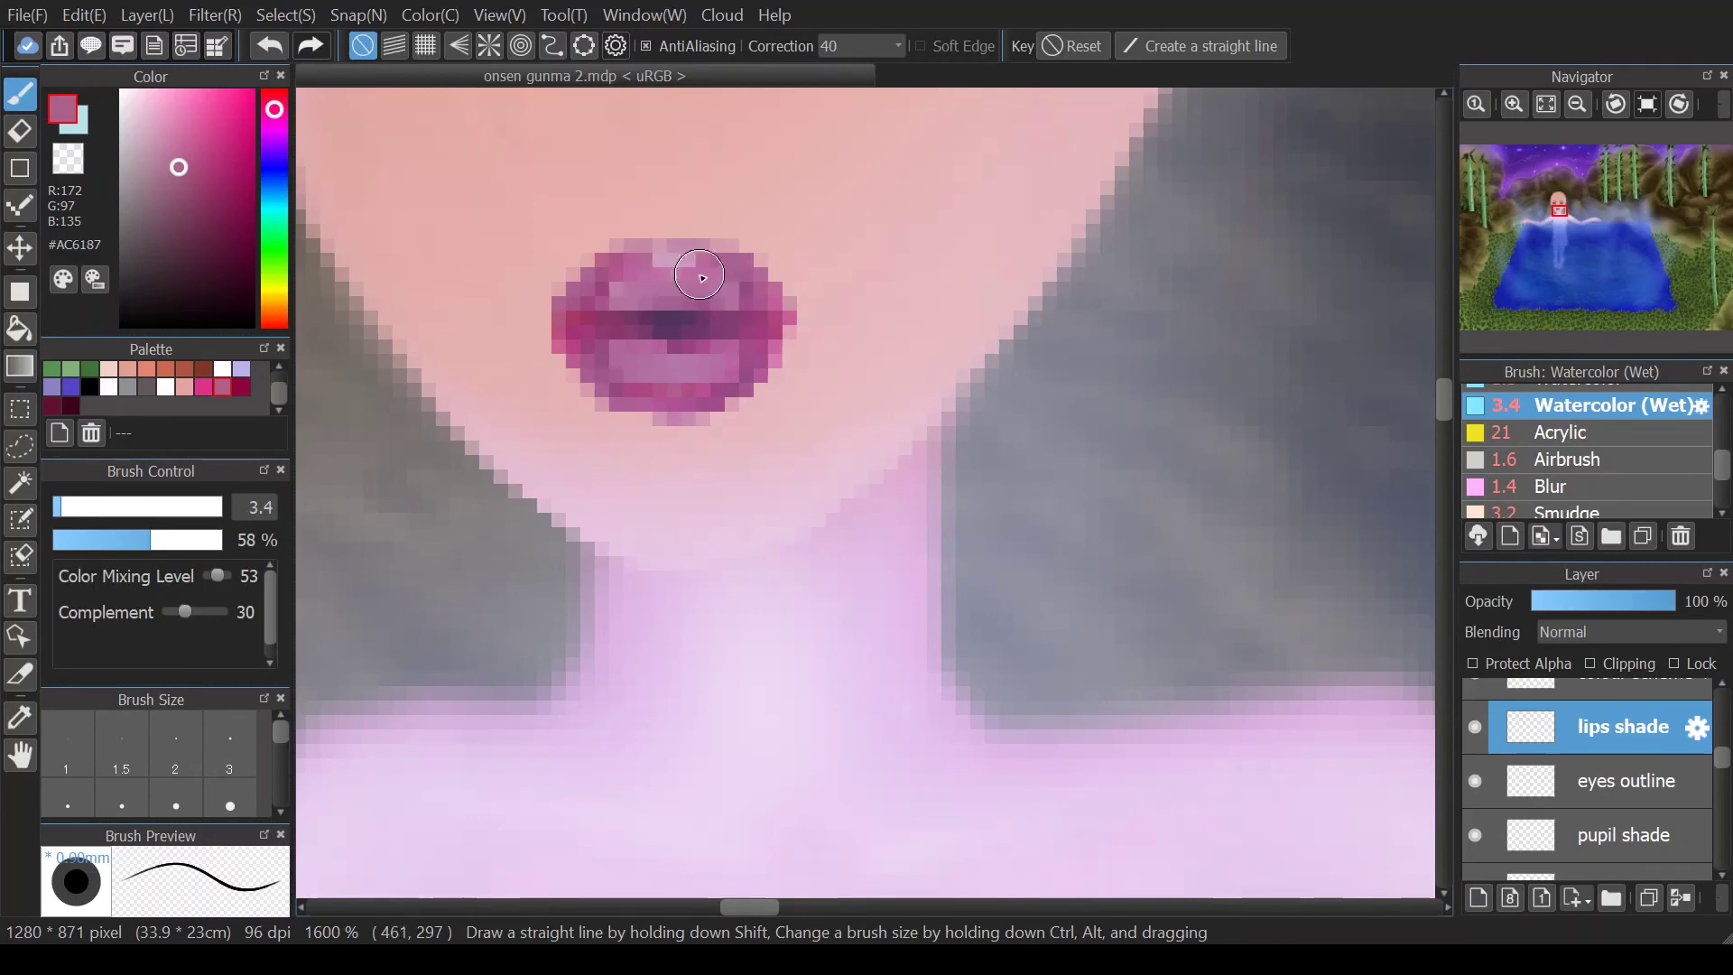
left_click(71, 406)
left_click(185, 386)
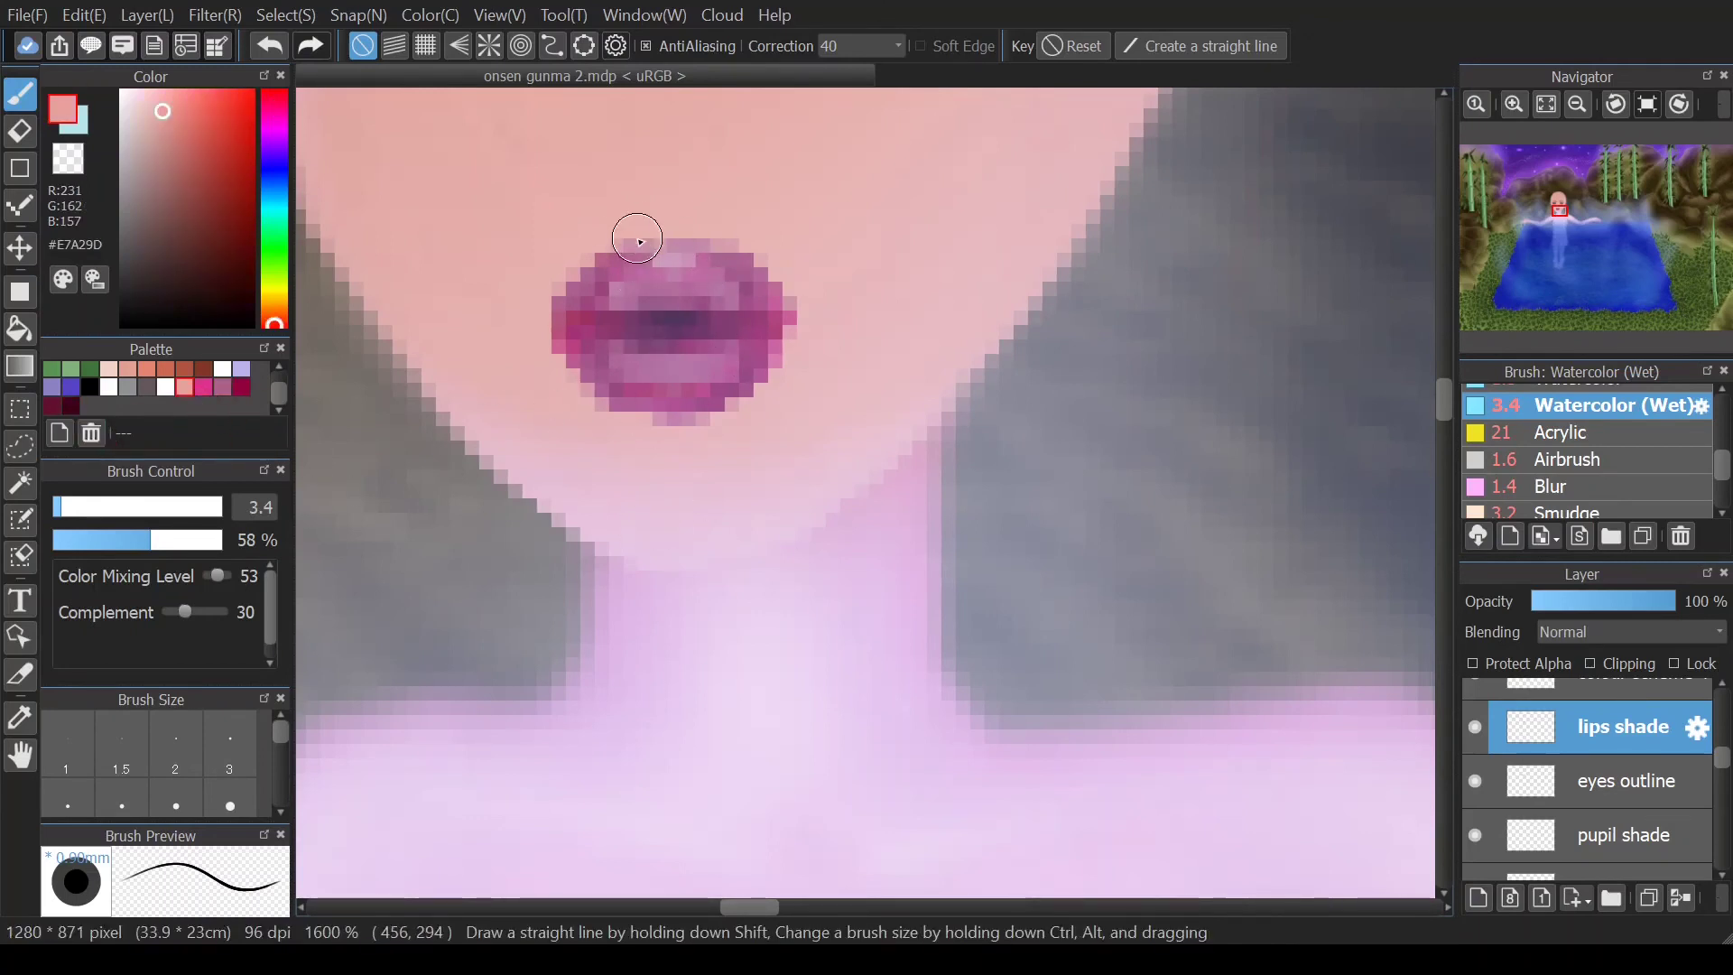
- Paint a short white #FEFFFF highlight just above the upper lip with the brush at size 1.9
left_click(165, 386)
key("bracketleft")
key("bracketleft")
key("bracketleft")
left_click_drag(642, 232, 664, 230)
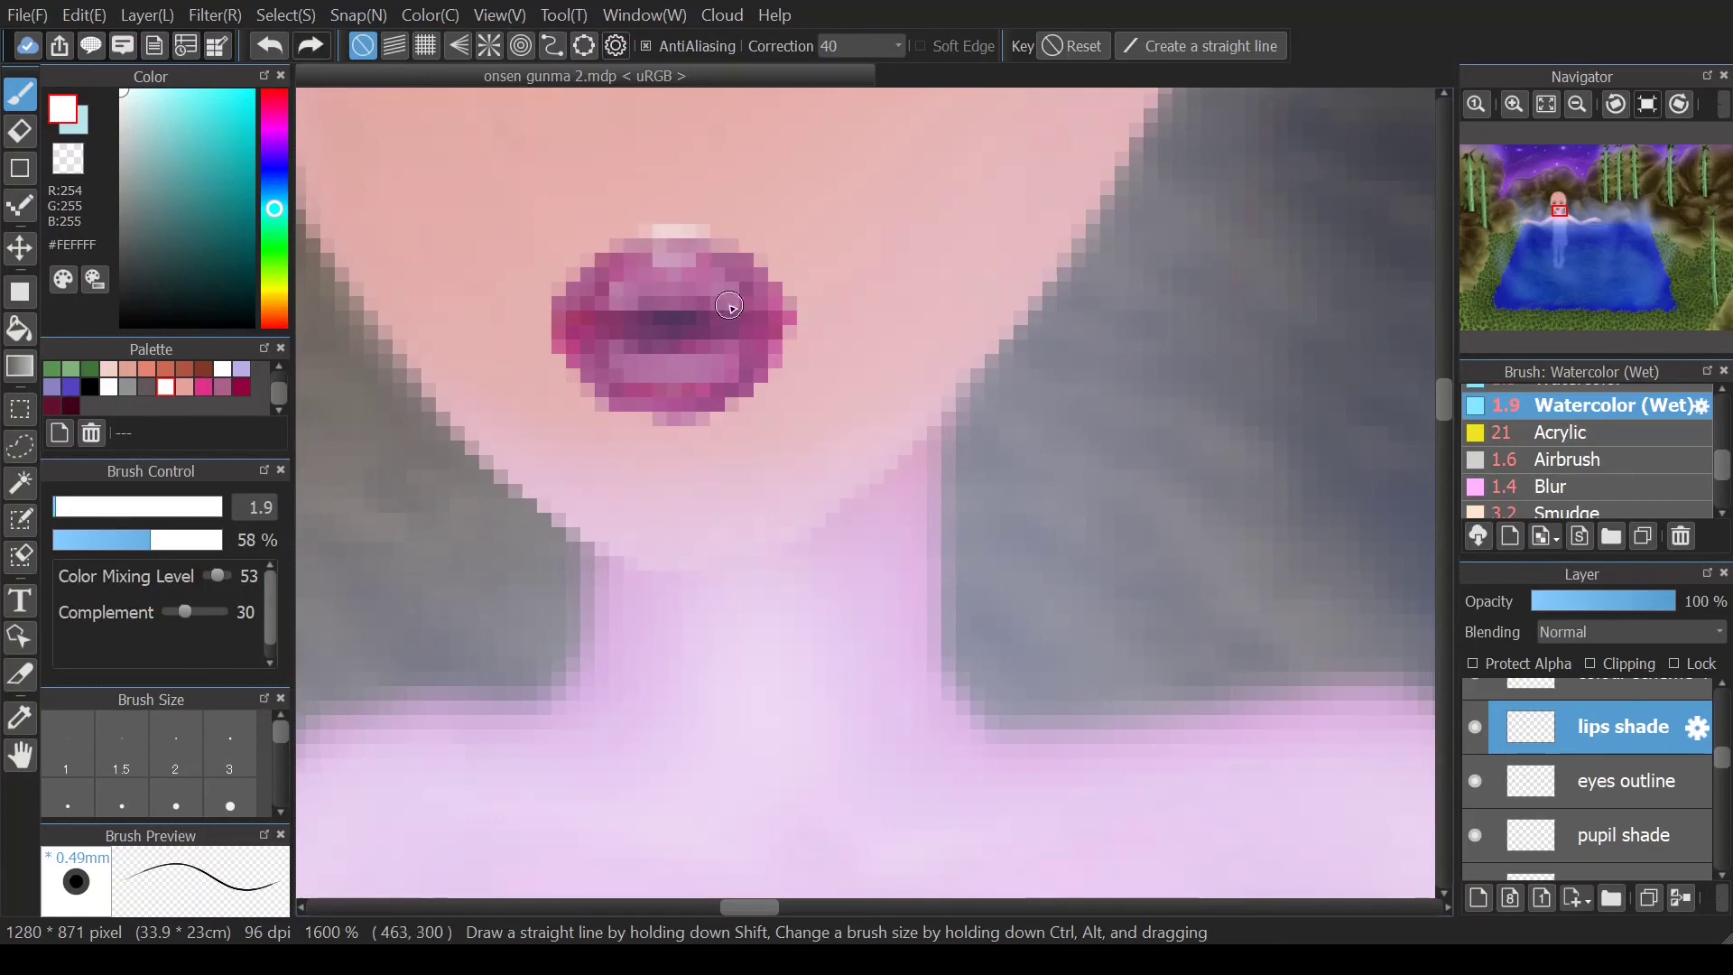
- Soften the lips' outer edges with skin pink #E7A29D and dab white highlights on both lips
left_click(184, 386)
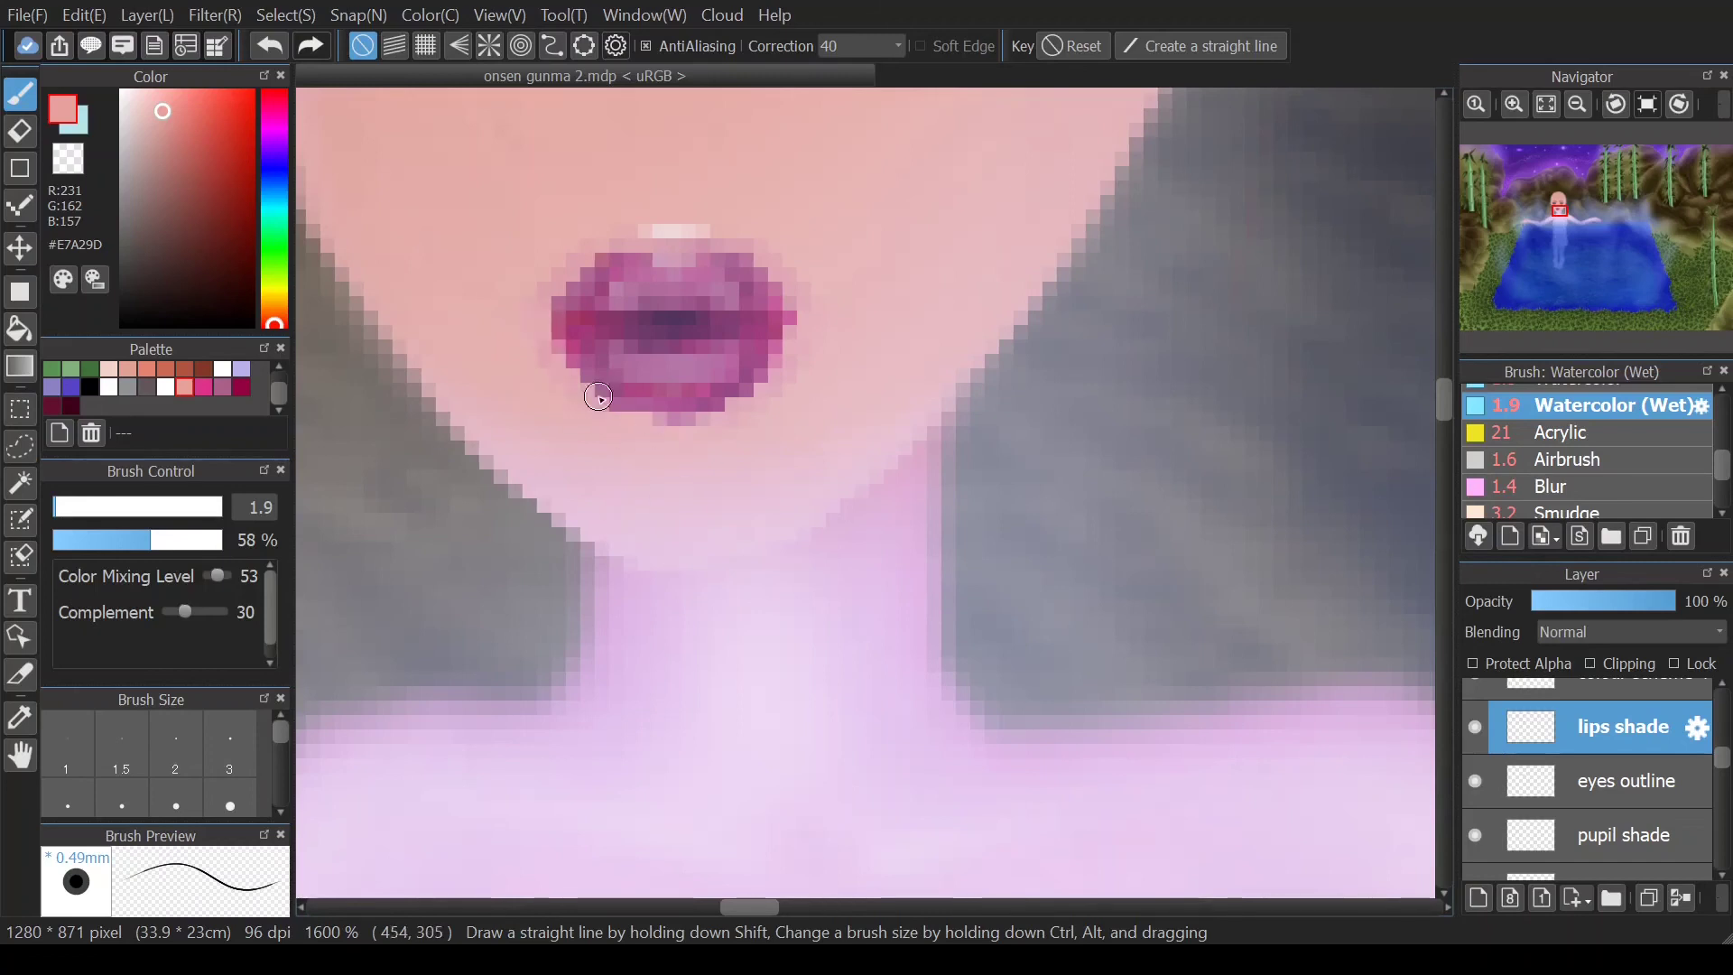
left_click(166, 386)
left_click(635, 365)
left_click(626, 294)
left_click(717, 292)
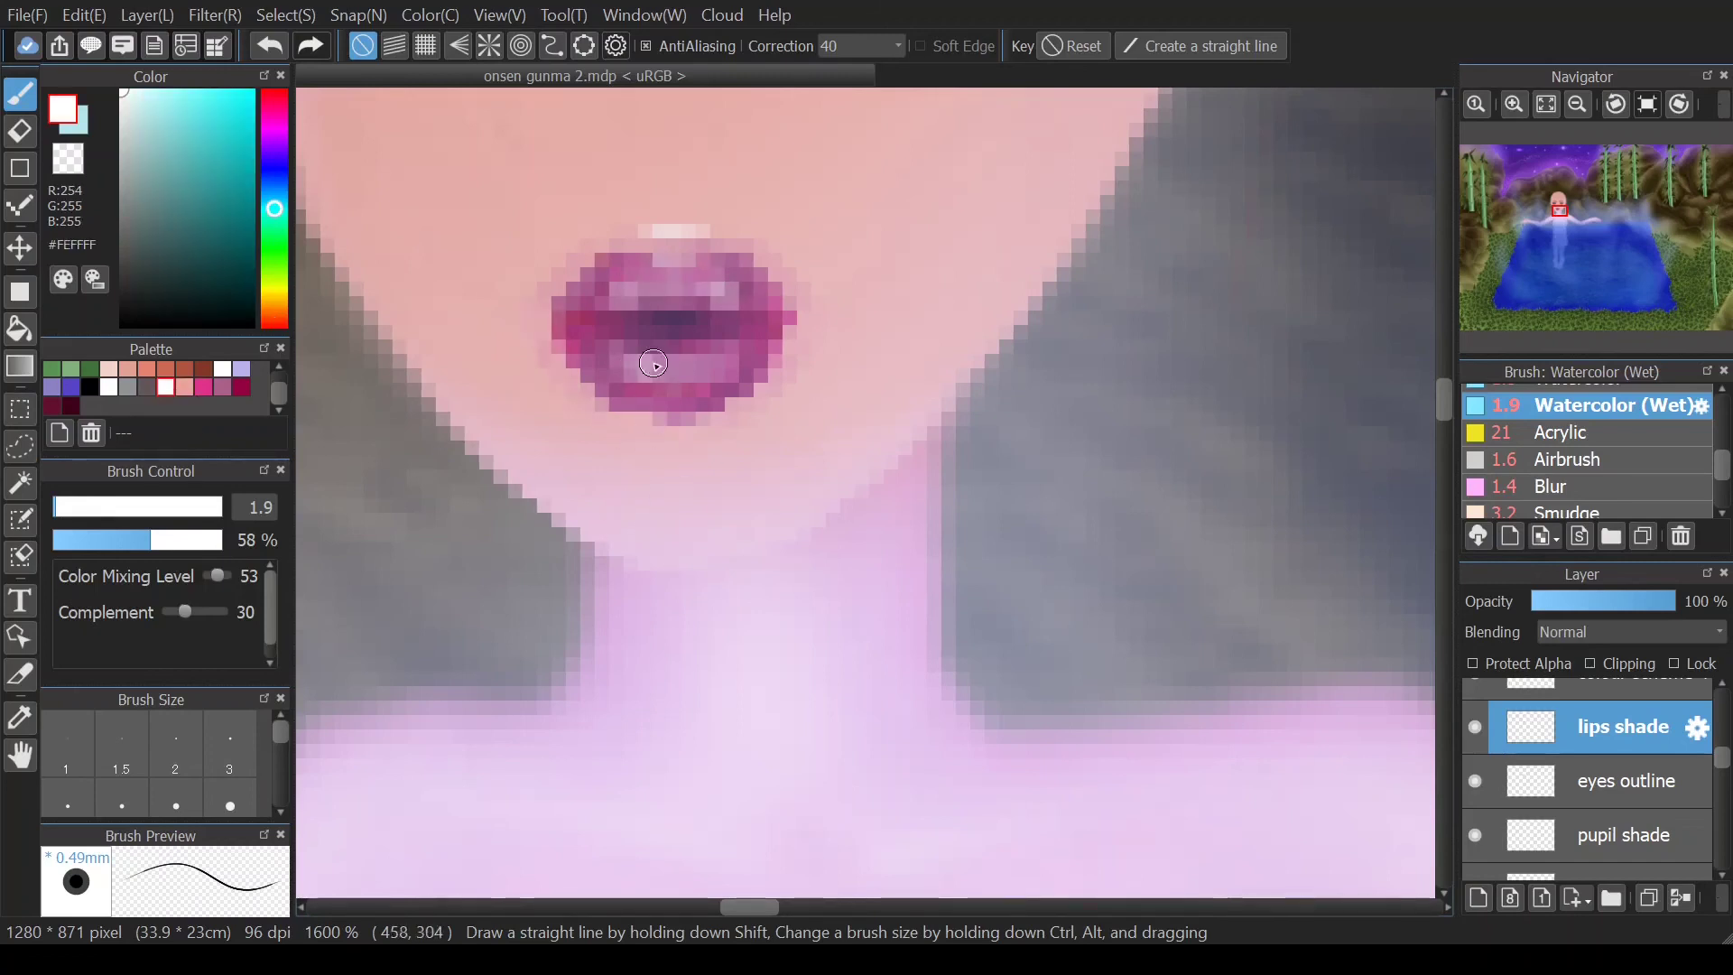
- Blur the outer edges of the lips with the Blur brush, enlarging it from size 3.8 to 4.9
left_click(1557, 485)
left_click_drag(752, 352, 715, 273)
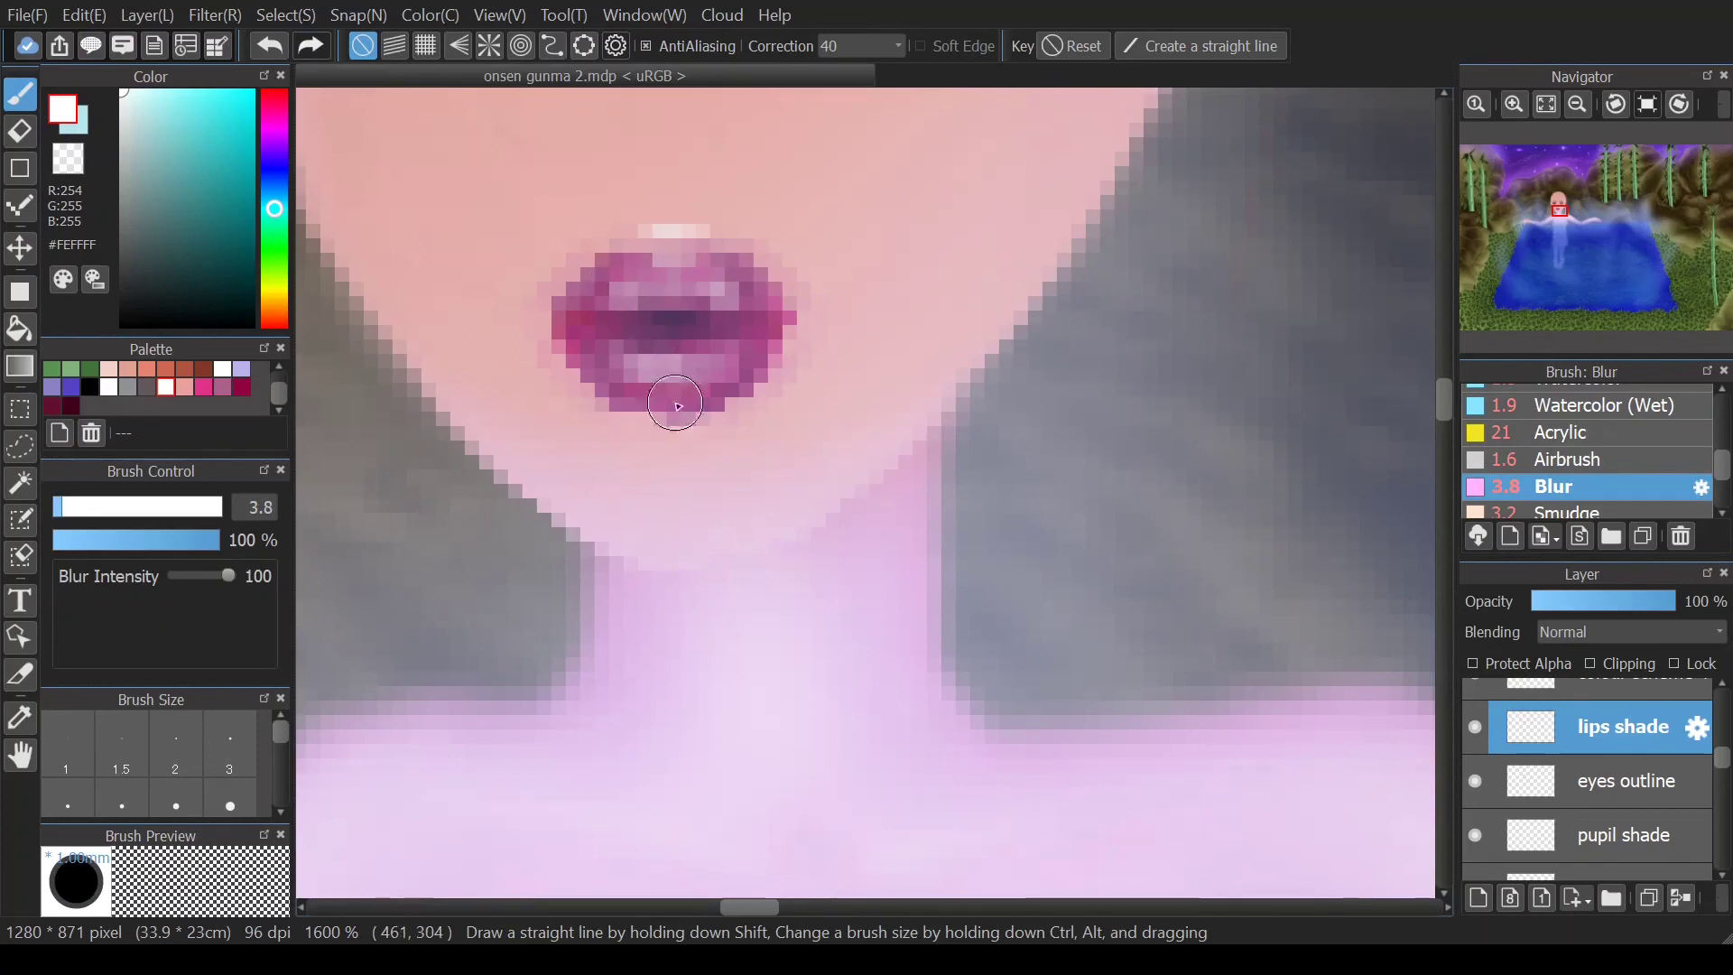
left_click_drag(823, 354, 748, 266)
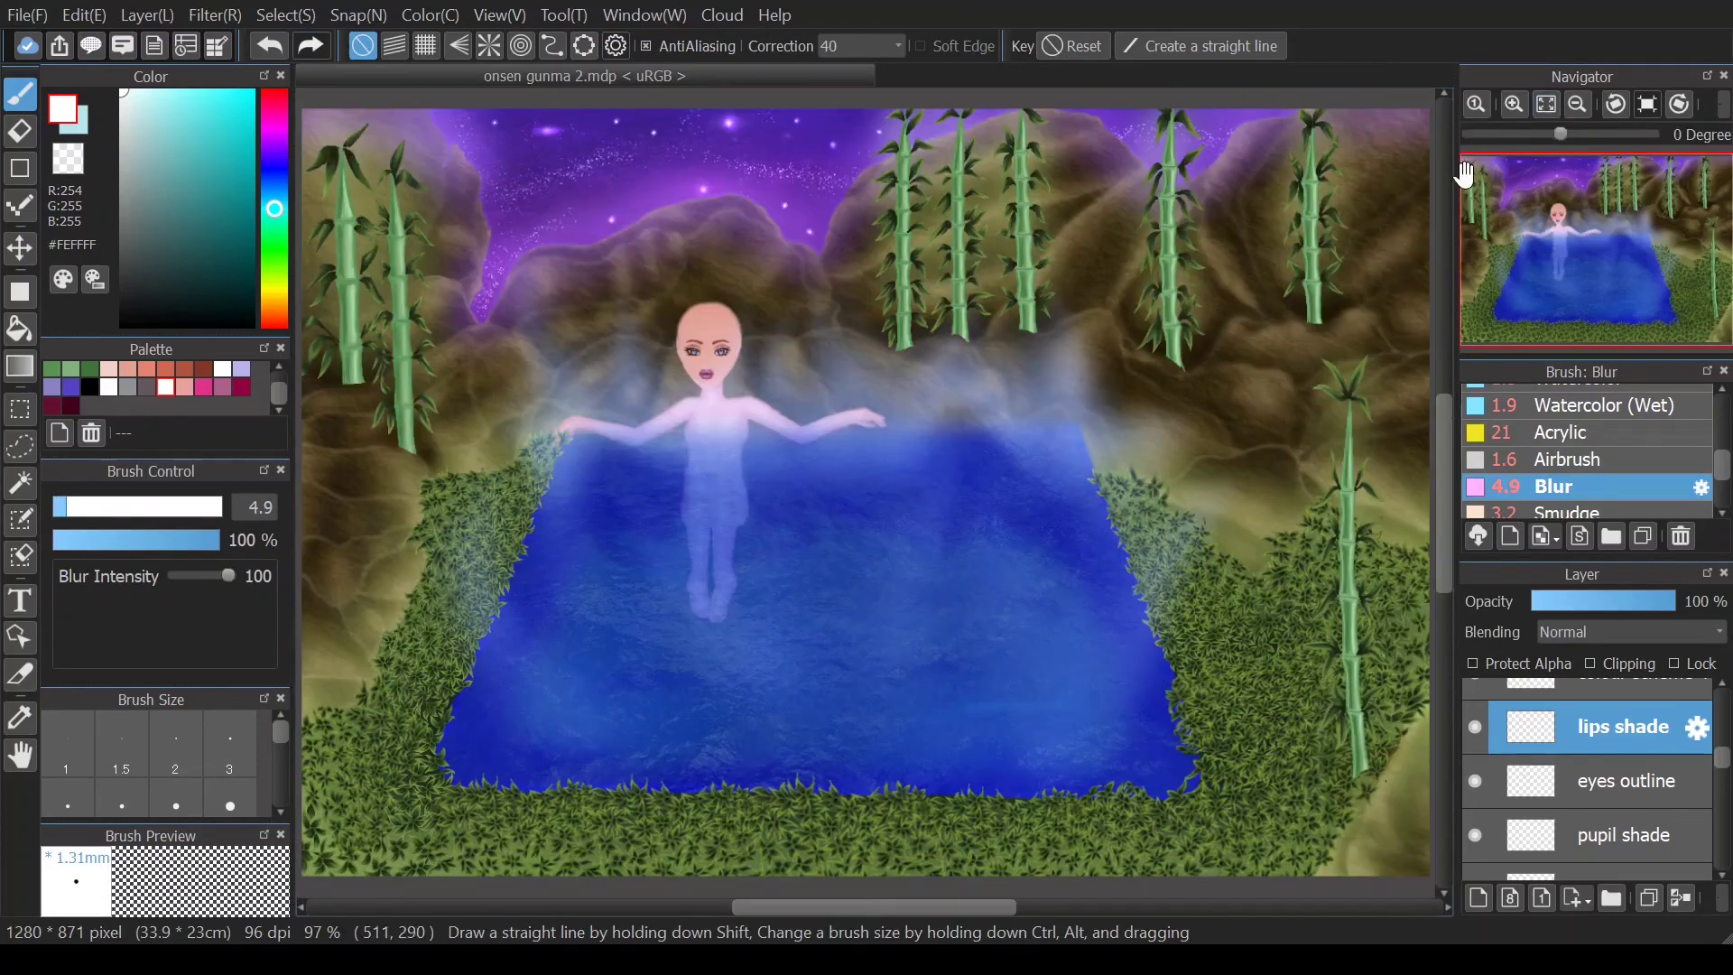
key("ctrl+0")
- Redefine the line between the lips in #630E2C and #91023D with the Watercolor (Wet) brush at size 1.9
scroll(705, 372, "up", 10)
left_click(52, 405)
key("bracketleft")
key("bracketleft")
left_click(1570, 405)
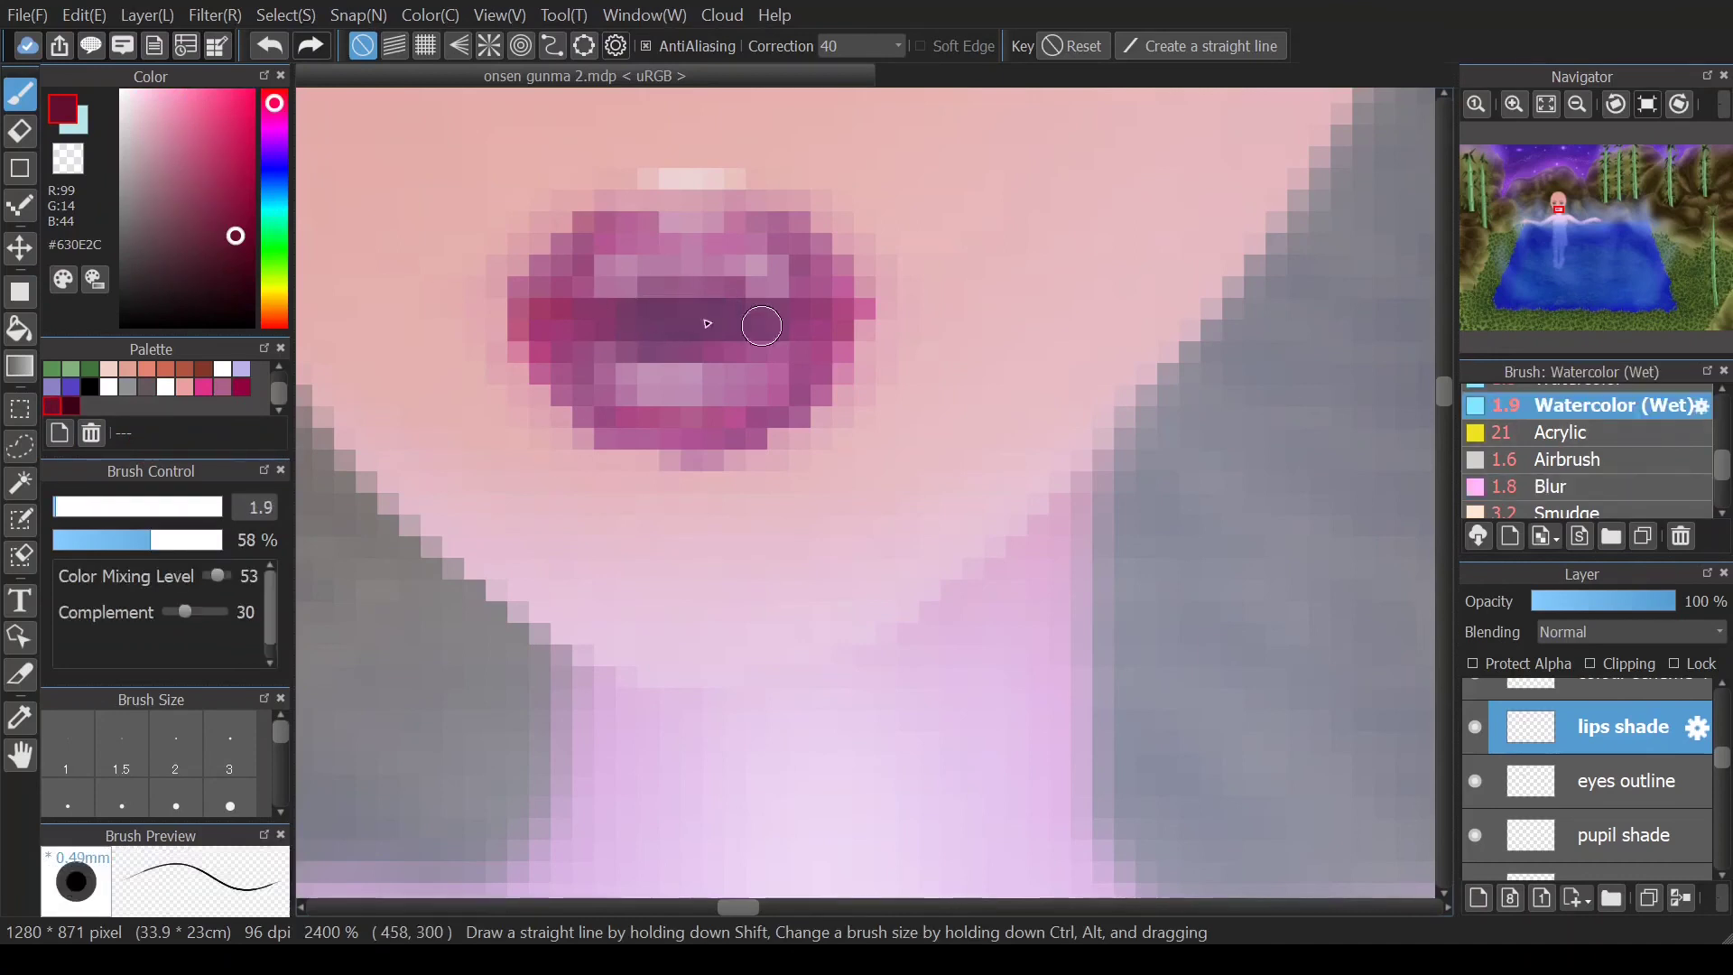
left_click(242, 387)
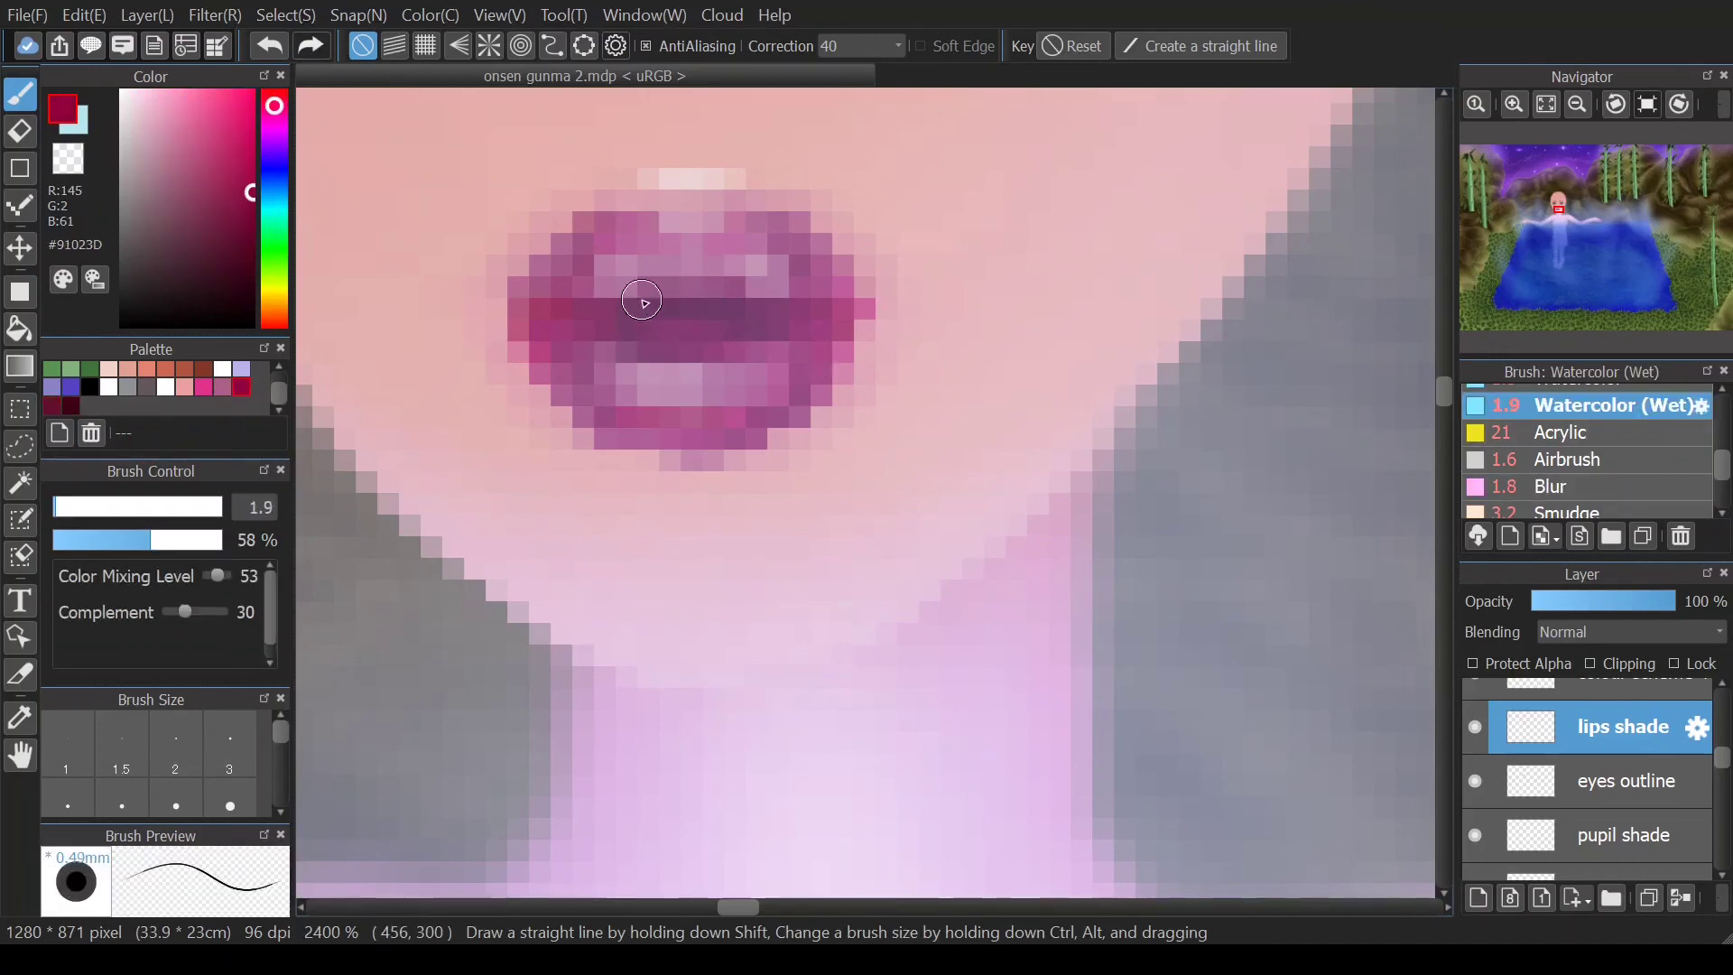
left_click_drag(760, 333, 729, 289)
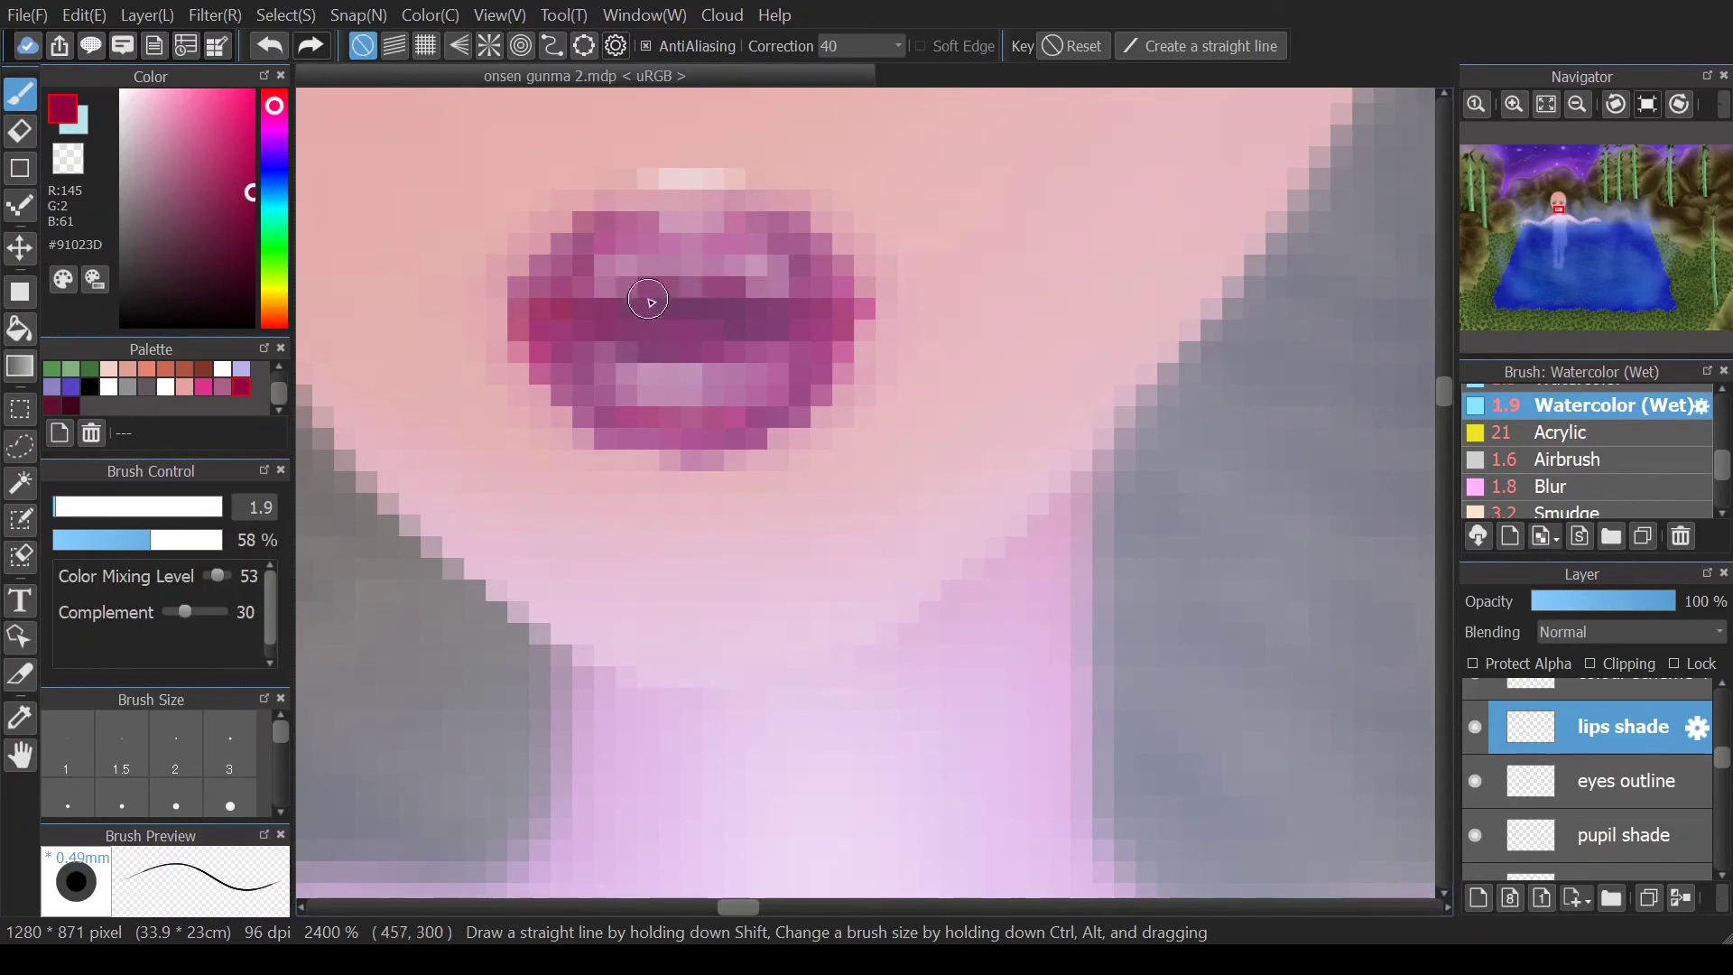
- Darken the mouth's centre in #3D0016 and blend the lip shading with the Blur brush at size 2.5
left_click(71, 405)
left_click(1570, 486)
key("ctrl+0")
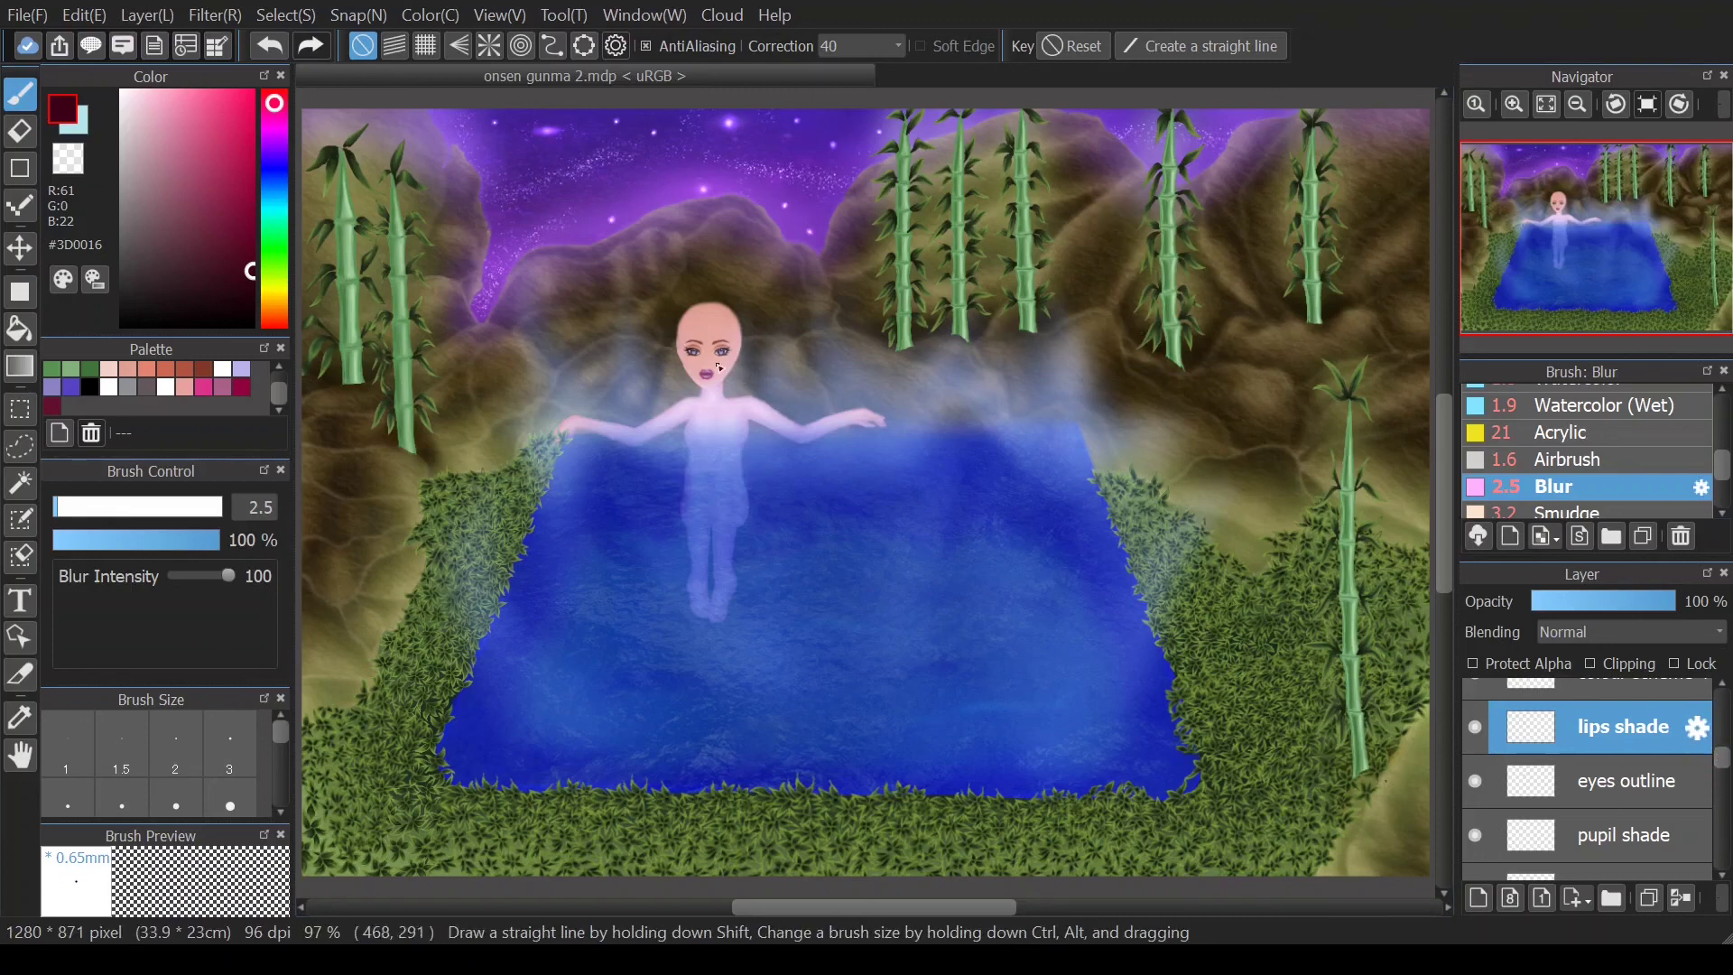
- Add white #FEFFFF highlights to the lips with the Watercolor (Wet) brush at size 1.2
scroll(712, 374, "up", 11)
left_click(165, 386)
left_click(56, 506)
left_click(1589, 406)
left_click(581, 224)
key("bracketright")
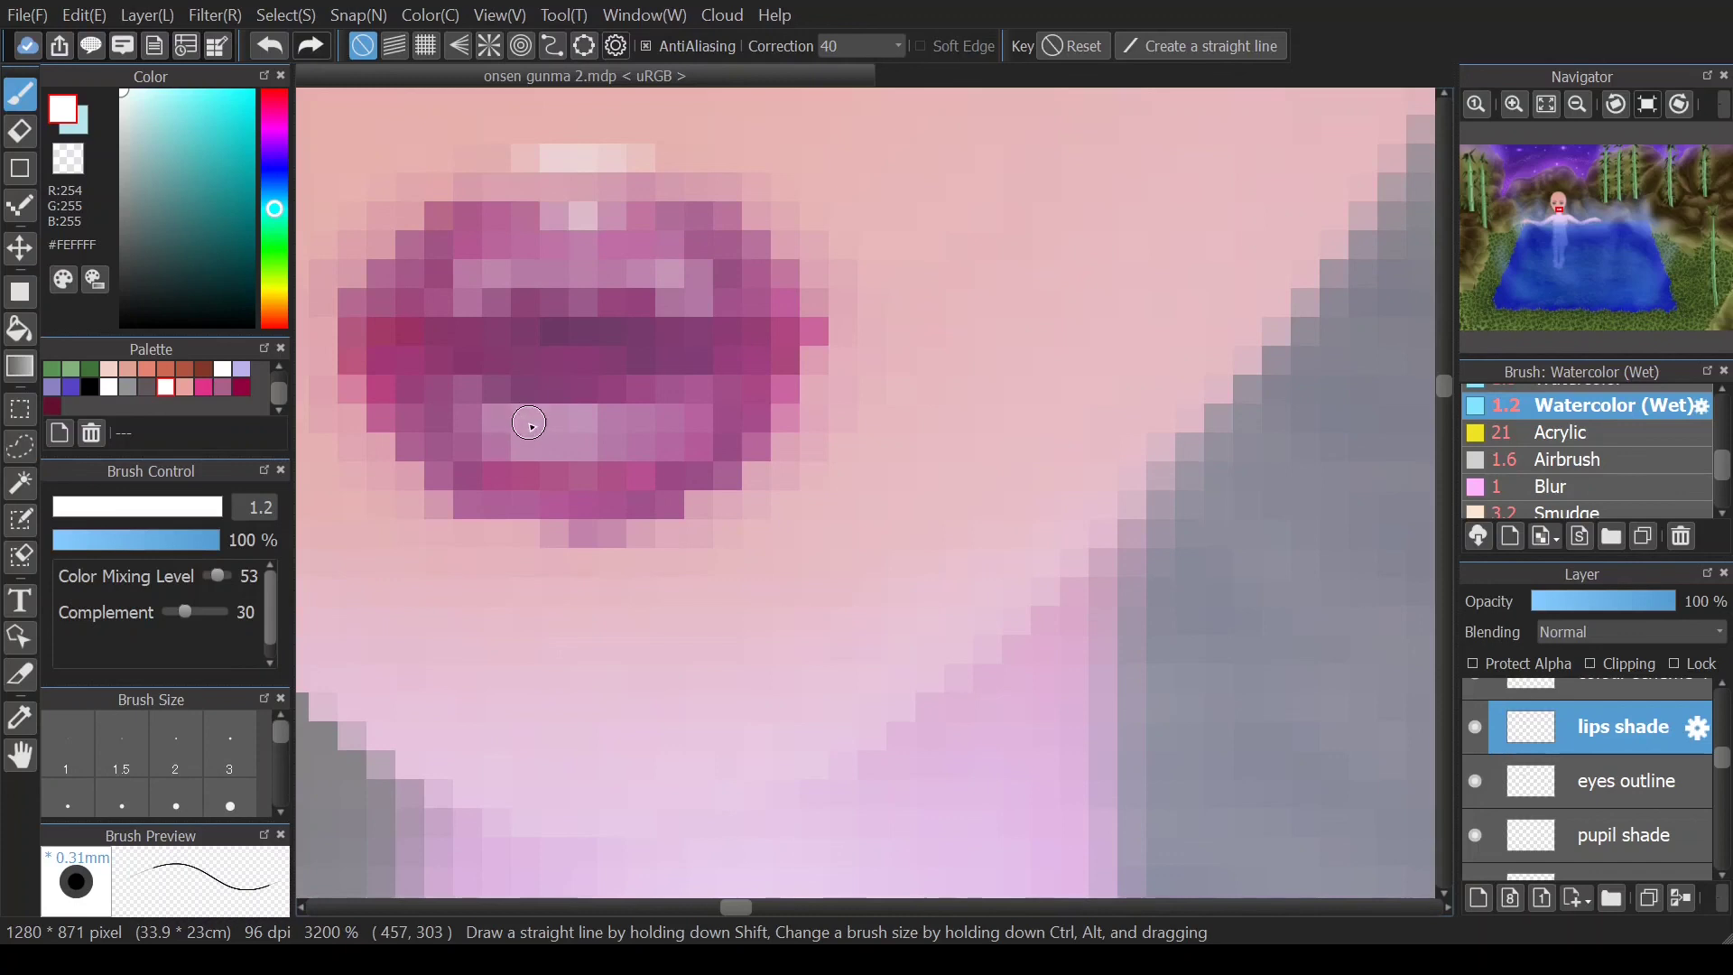
key("ctrl+0")
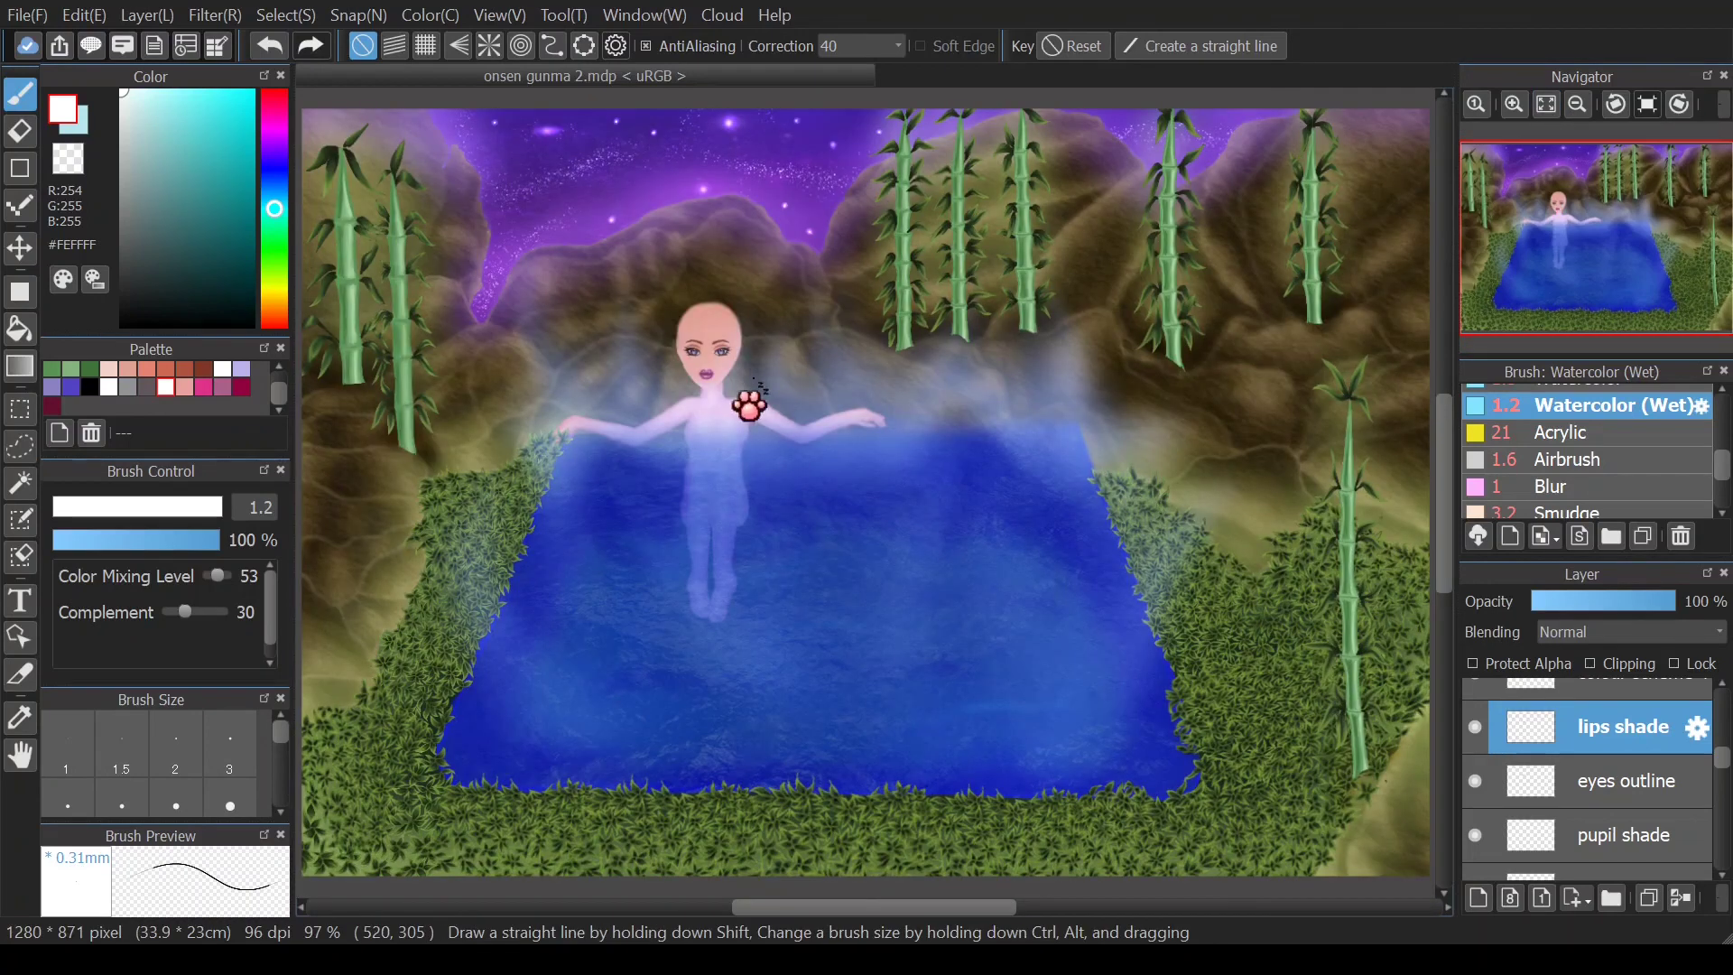
- Blend the white lip highlights with the Blur brush
scroll(722, 371, "up", 2)
scroll(717, 368, "up", 1)
left_click(1553, 486)
scroll(672, 391, "up", 3)
- Refine the lips' outline in dark red #630E2C with the Watercolor (Wet) brush at size 1.2
left_click(51, 405)
key("bracketleft")
key("bracketleft")
key("bracketleft")
key("bracketleft")
key("bracketleft")
key("bracketleft")
key("bracketleft")
left_click(1612, 408)
left_click(593, 382)
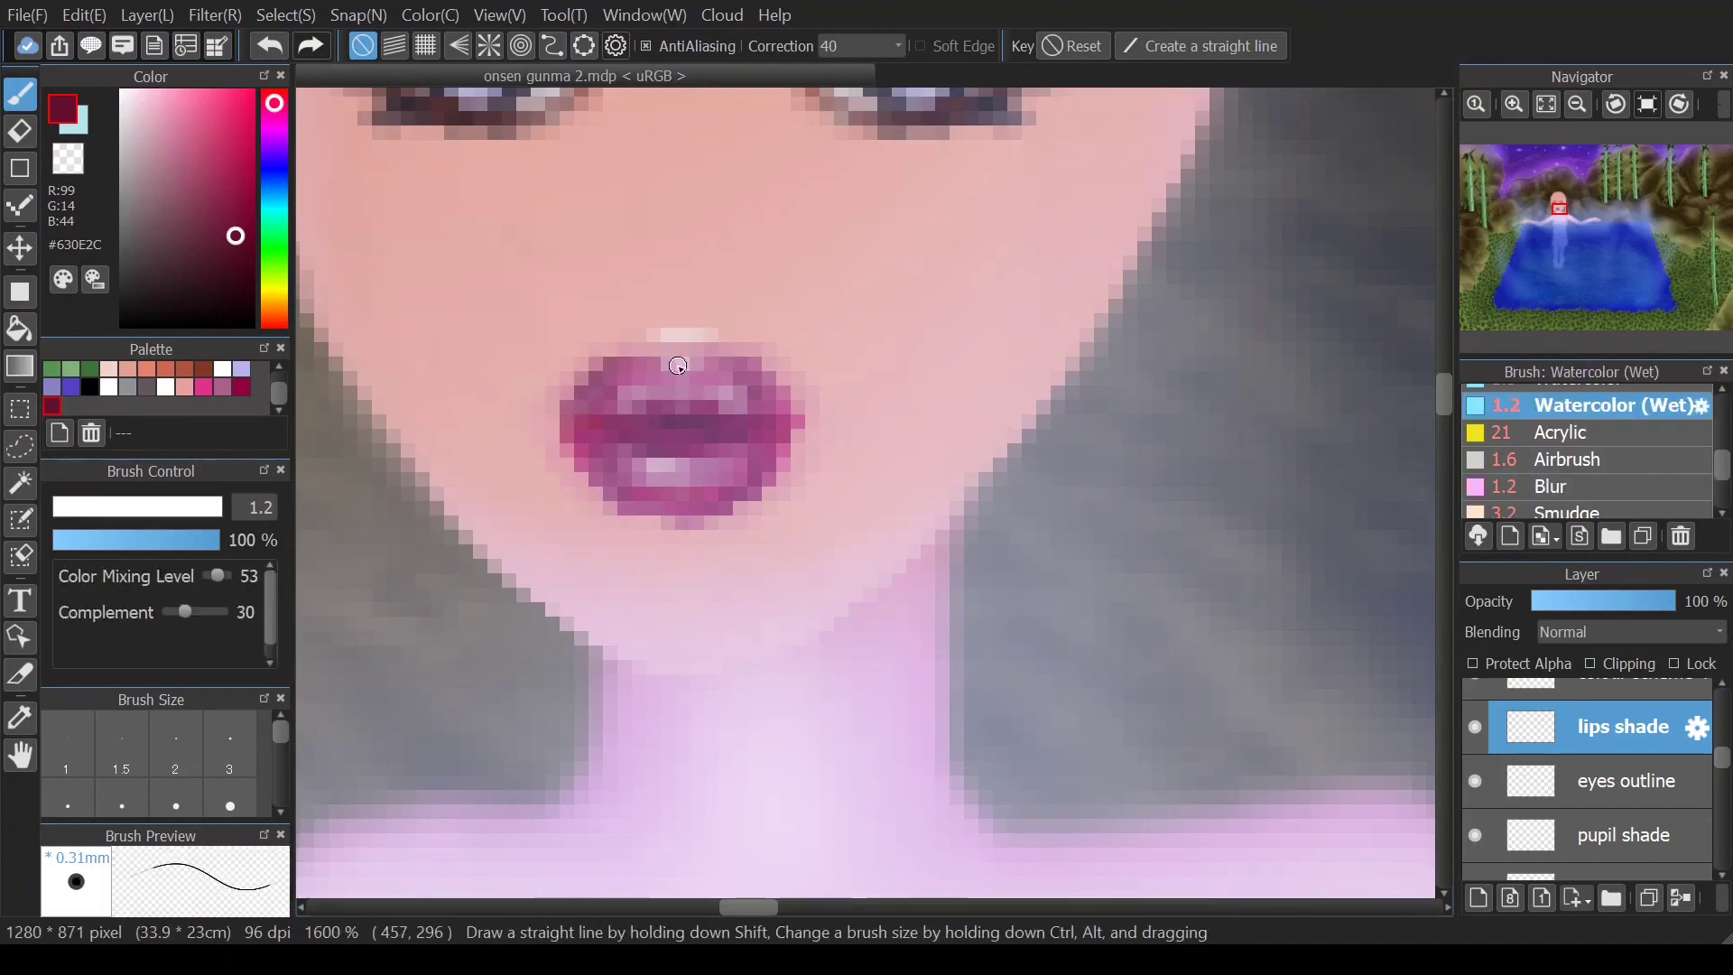
key("ctrl+z")
left_click_drag(796, 412, 742, 375)
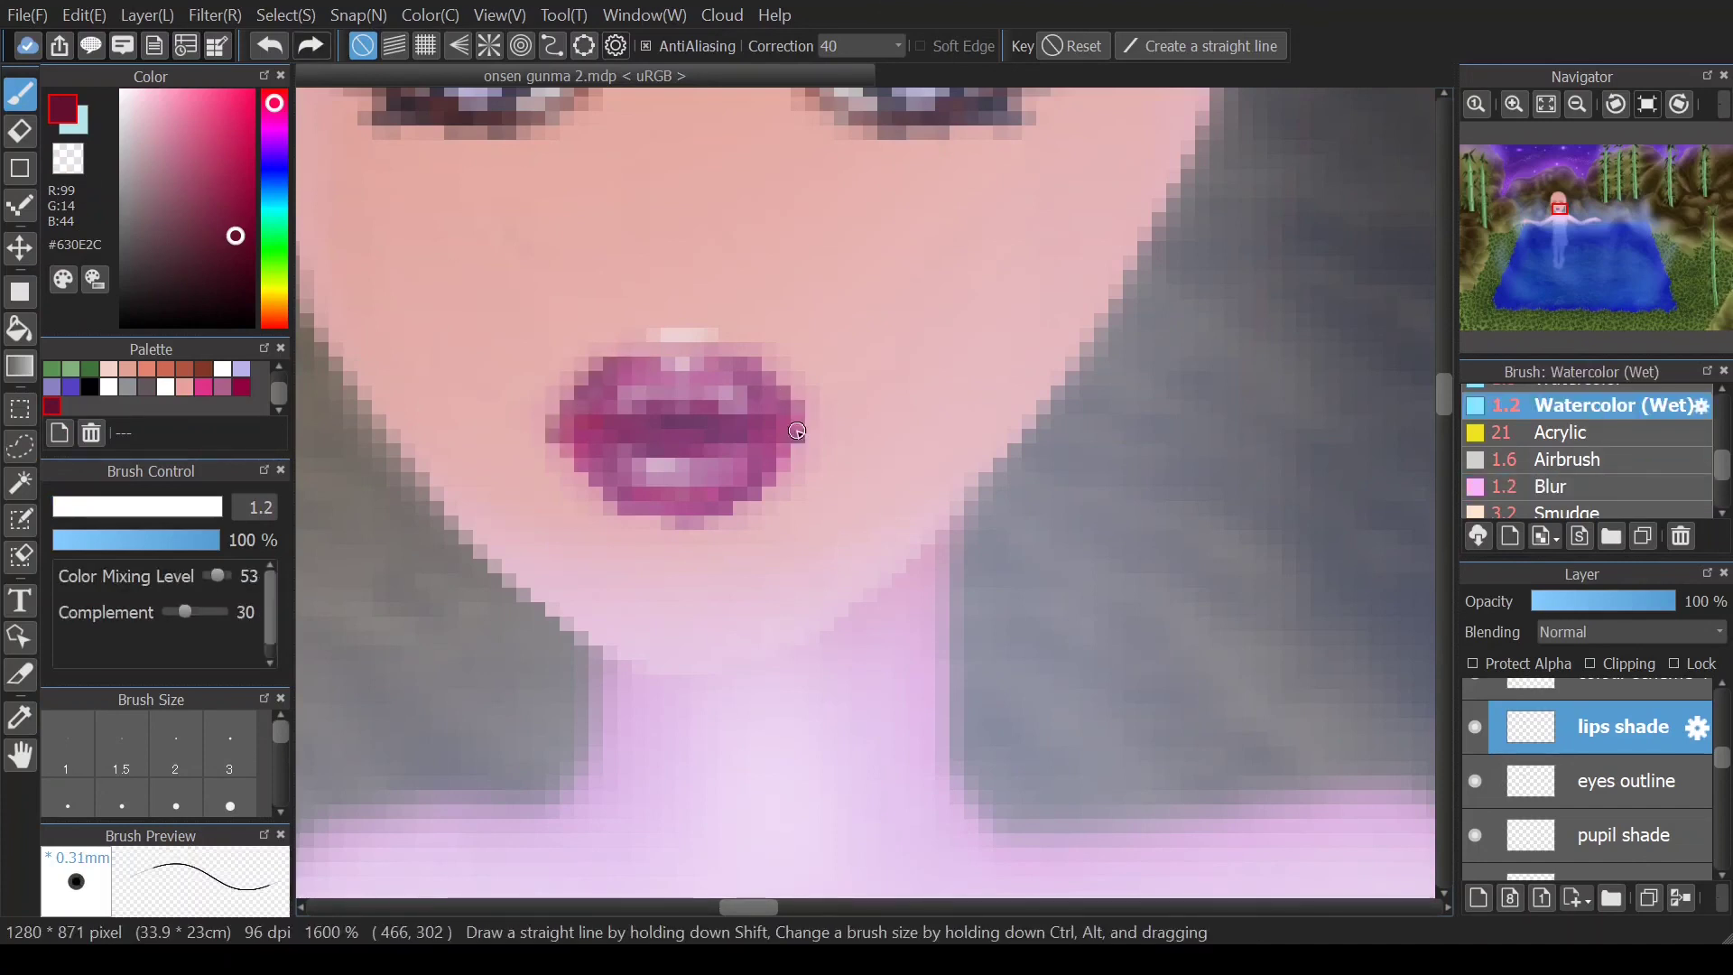
- Blur the lips' outer edges with the Blur brush at size 4.9 and try the lips shade layer at 22% opacity
left_click(1583, 488)
left_click(64, 506)
mouse_move(561, 446)
left_mouse_down()
mouse_move(596, 488)
mouse_move(744, 346)
left_mouse_up()
key("ctrl+0")
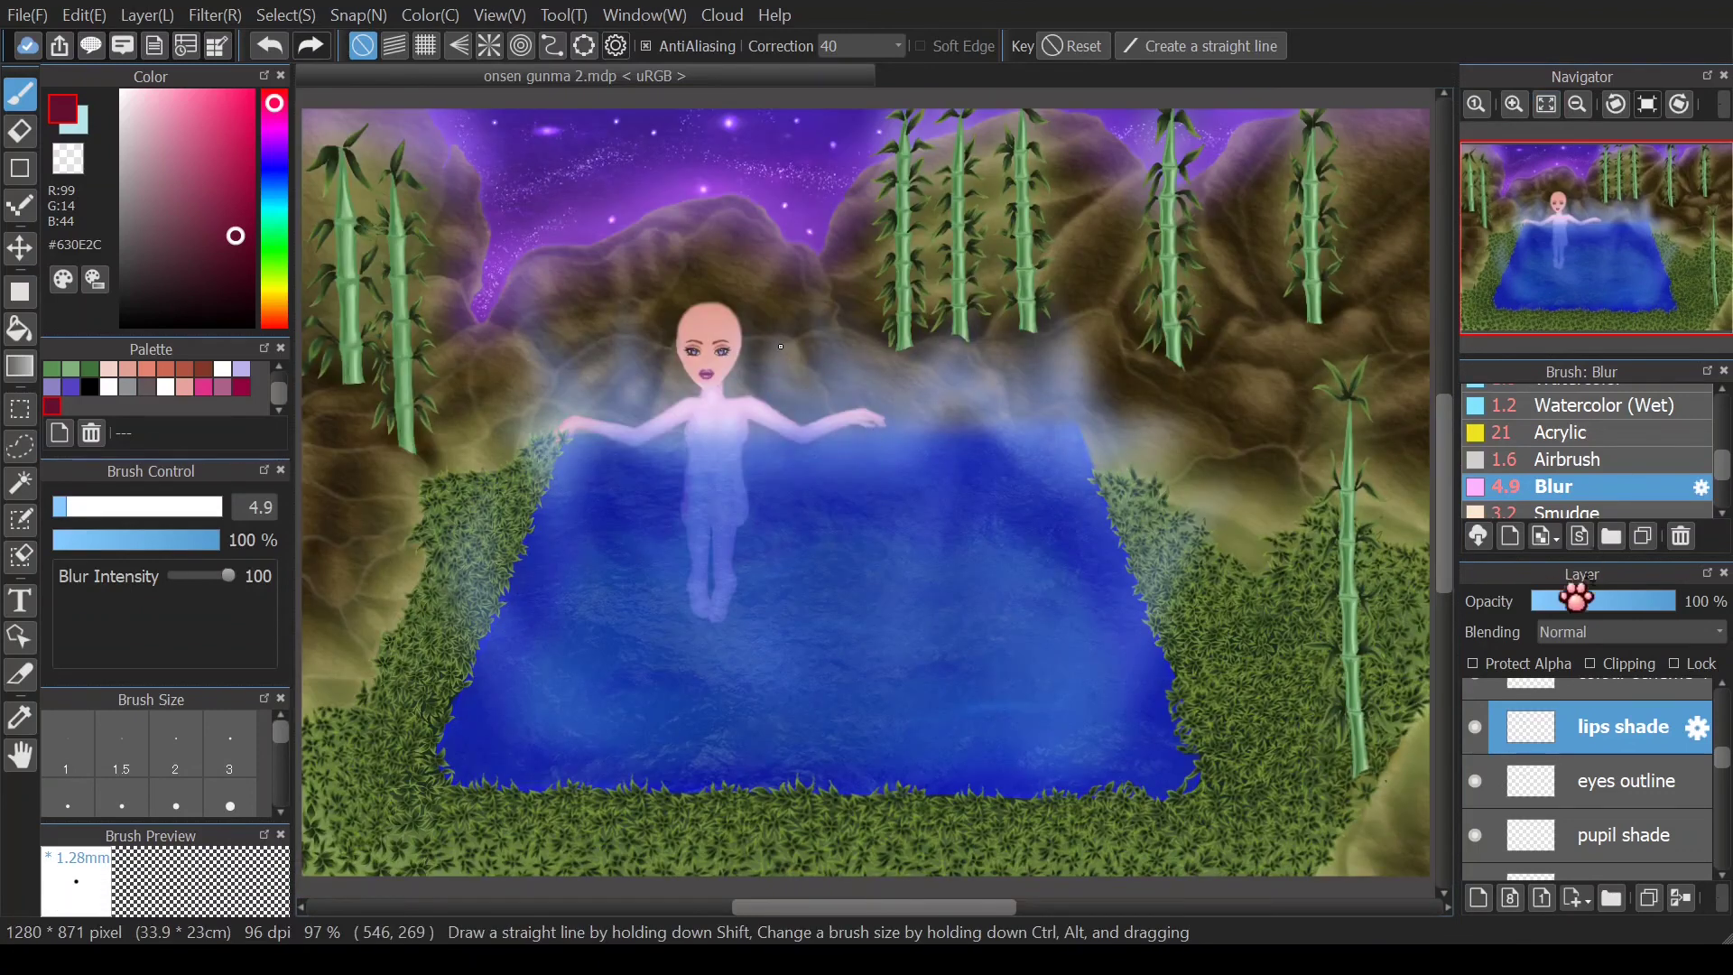
left_click_drag(1720, 758, 1720, 749)
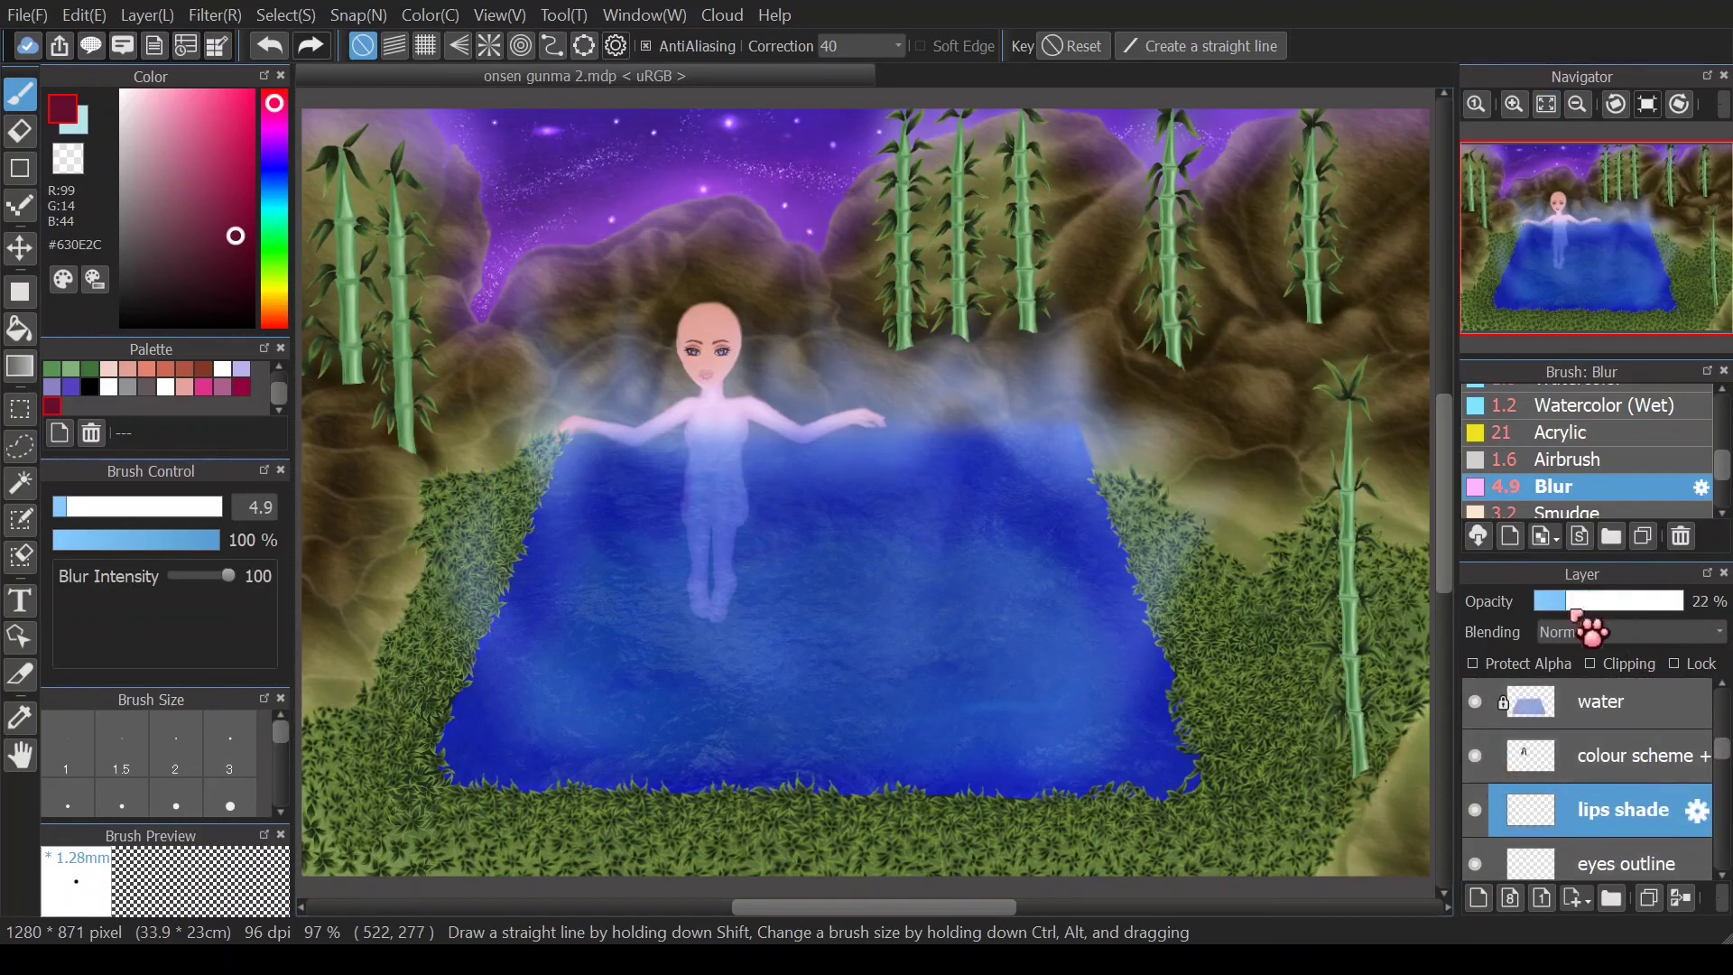
- Show the colour scheme layer, make it the active layer and switch to the Eraser for its flat lips
left_click(1530, 756)
scroll(734, 379, "up", 5)
key("e")
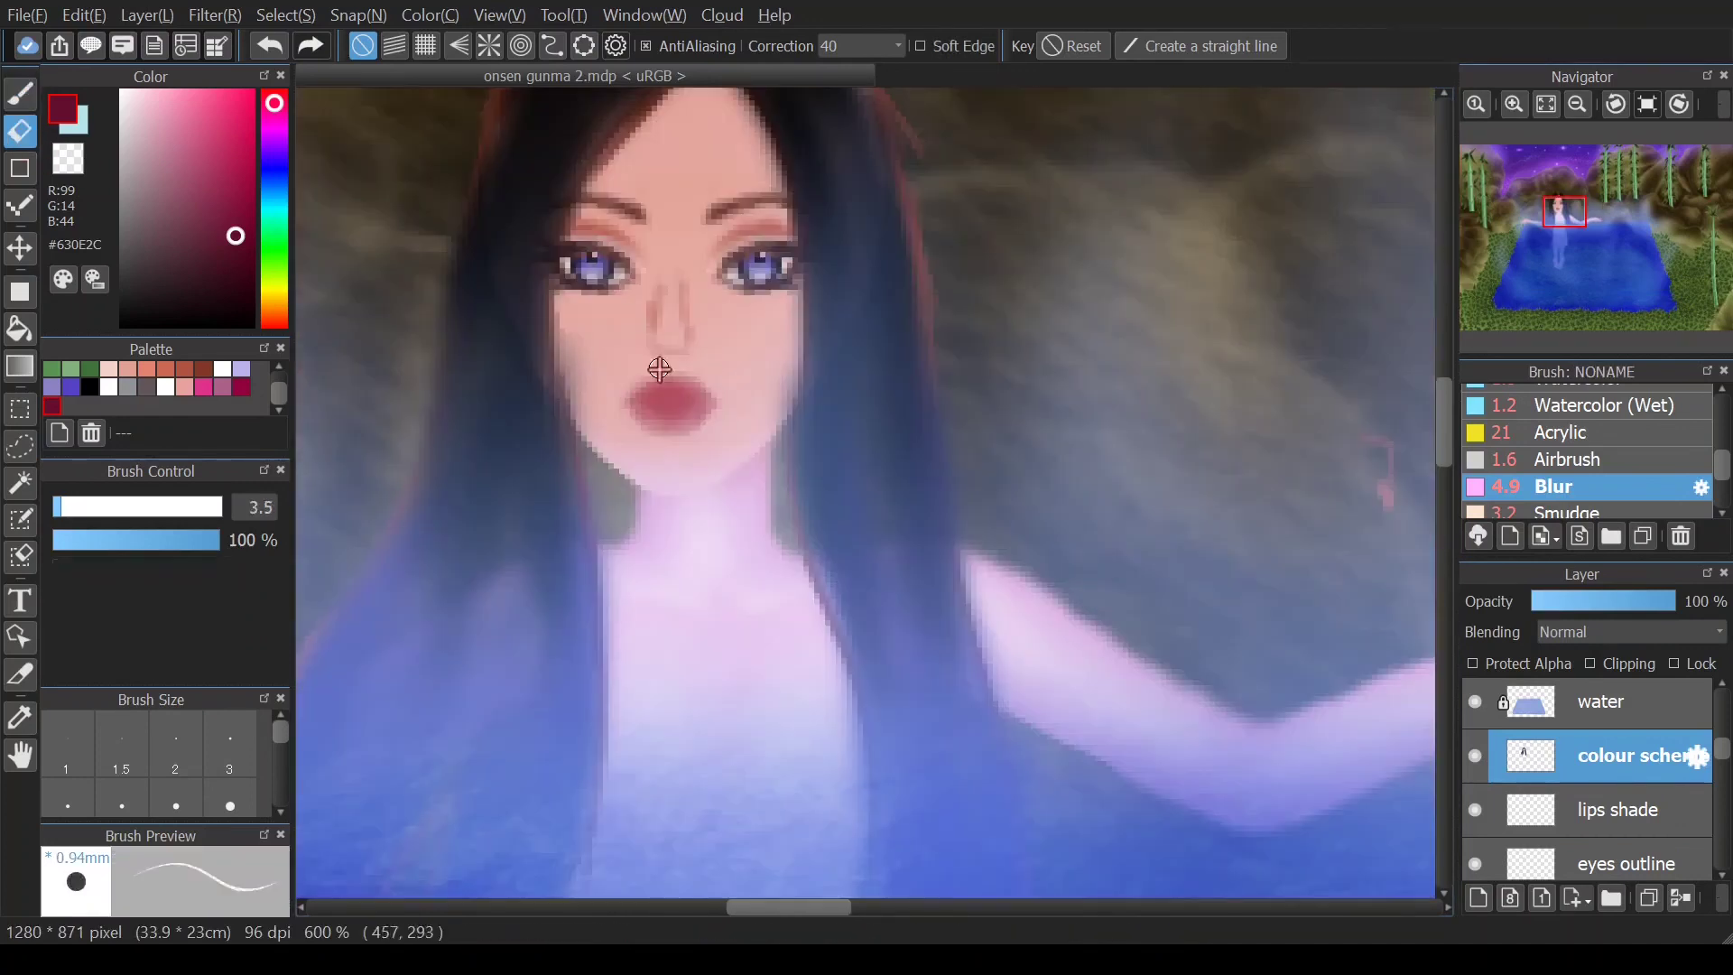
left_click(1552, 812)
left_click(1529, 763)
left_click(1498, 814)
left_click(1516, 767)
- Erase the flat lips from the colour scheme layer at size 14.7, hiding the lips shade layer while erasing and showing it again
left_click(1475, 809)
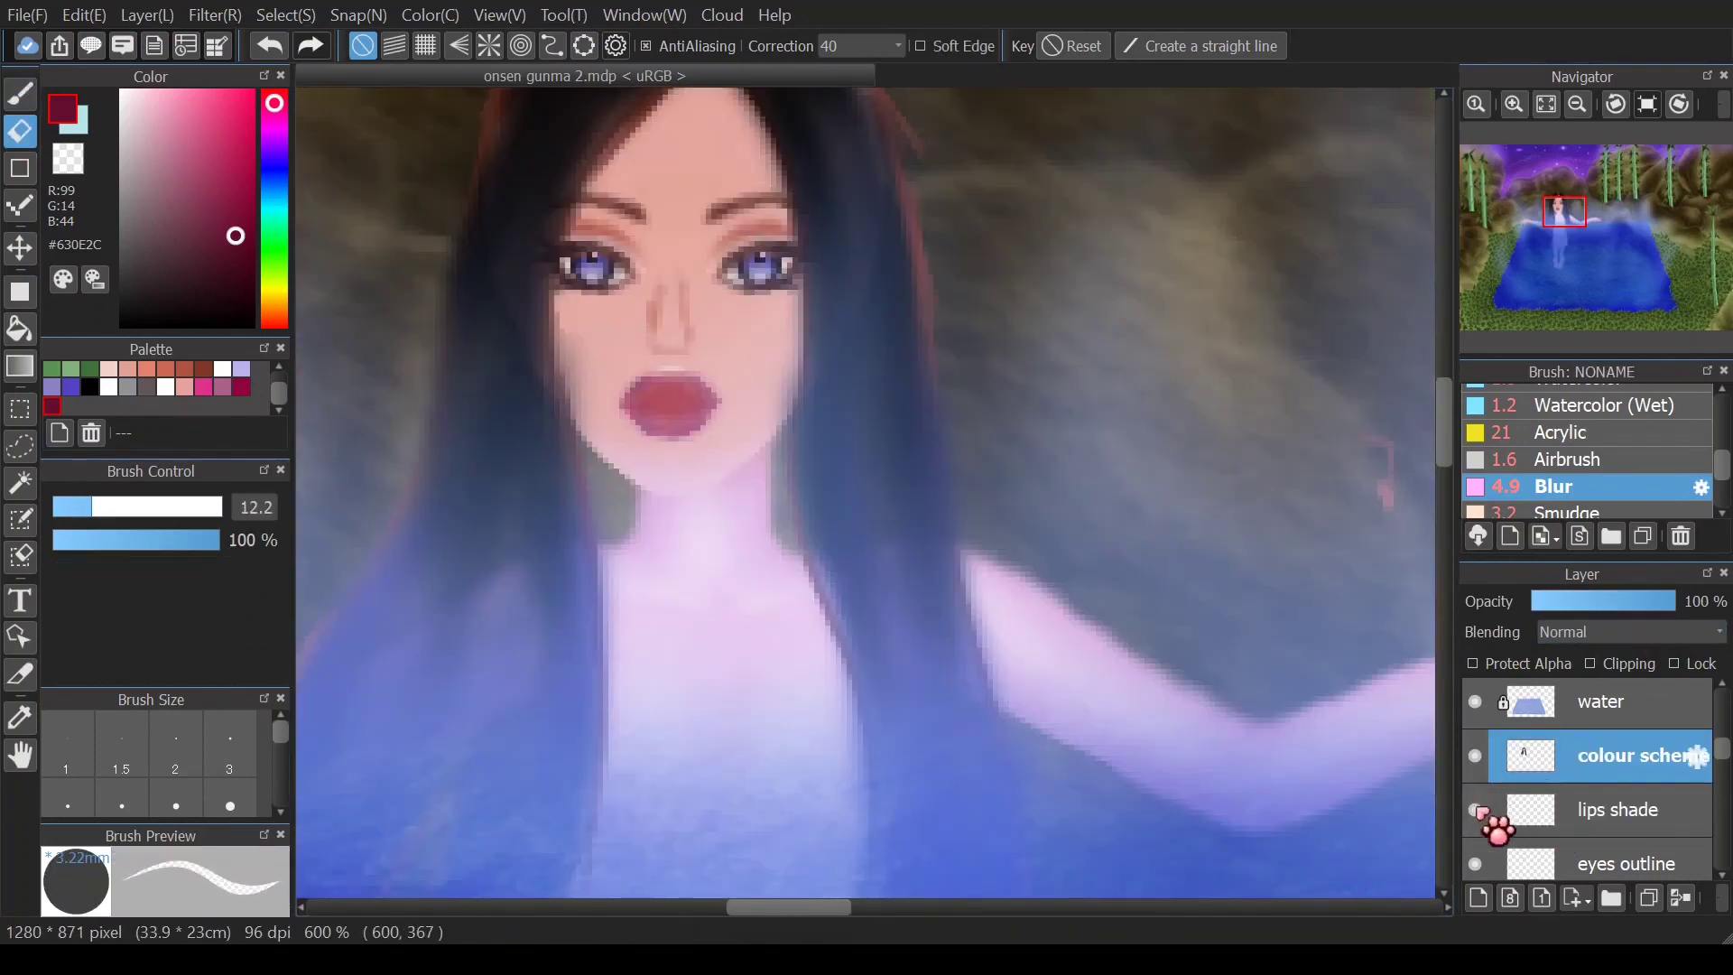
key("]")
left_click_drag(700, 386, 646, 437)
left_click(1476, 810)
scroll(756, 405, "down", 5)
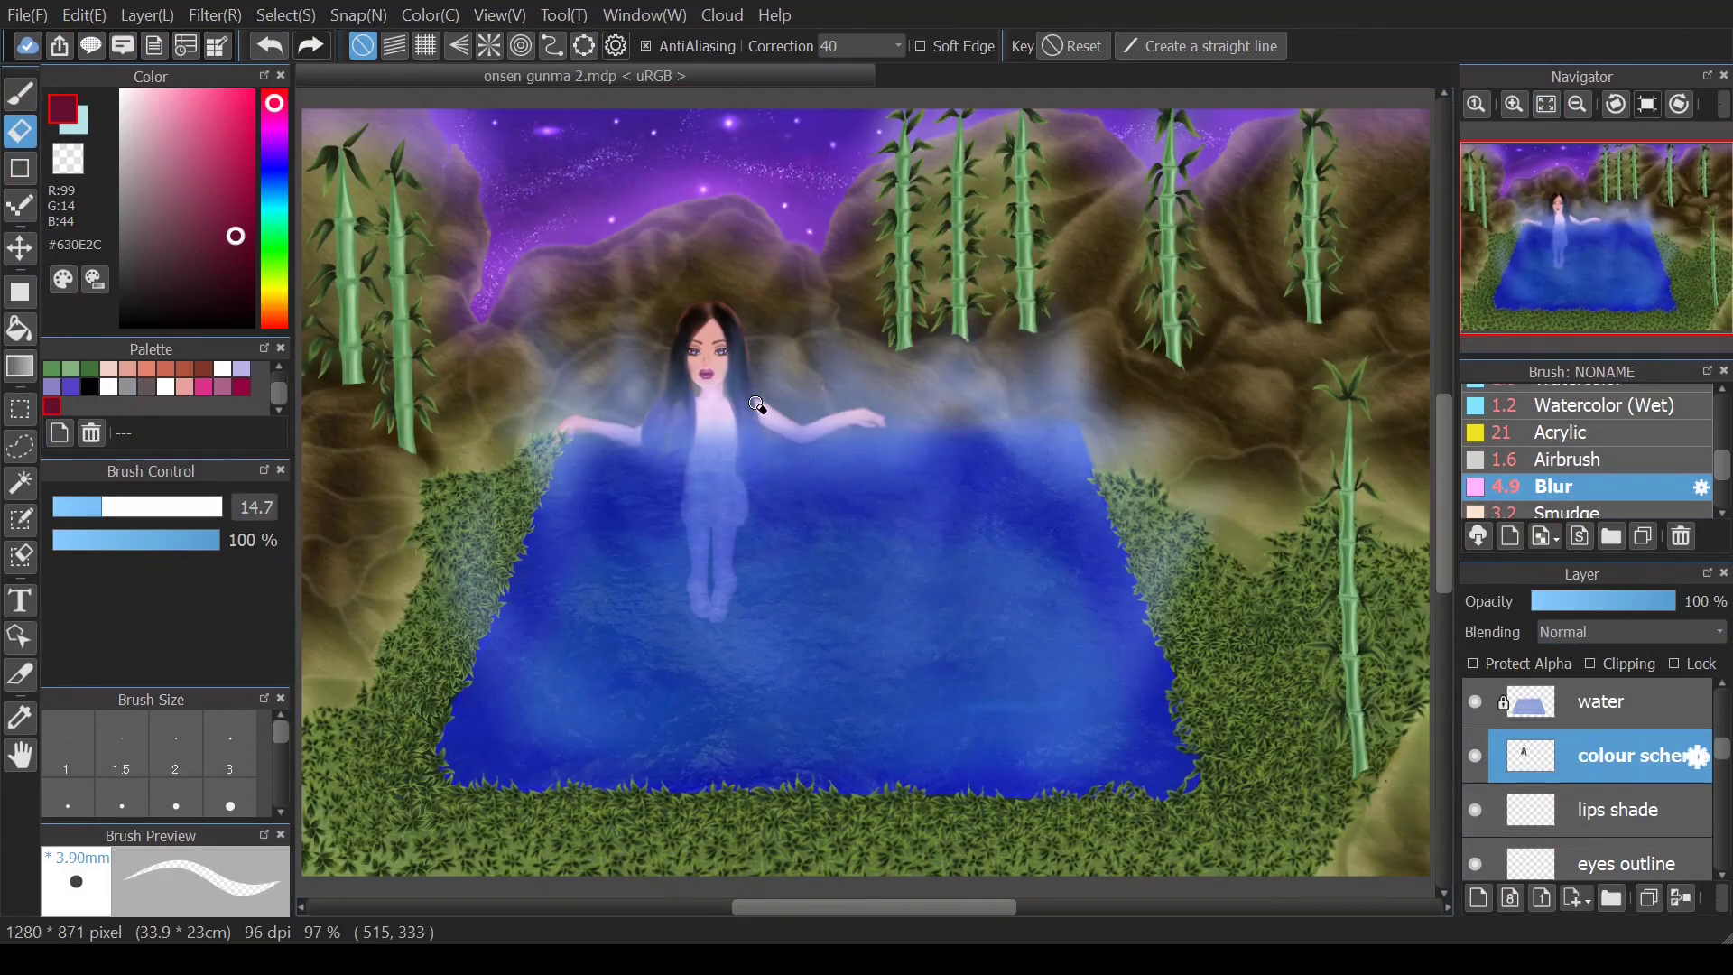